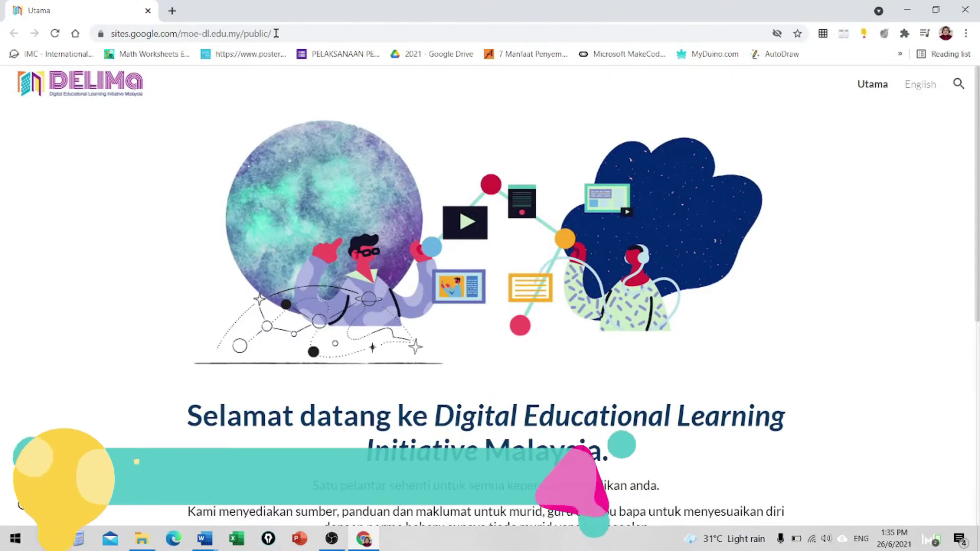
Step: Try a screen-area capture of the DELIMa logo and close it without saving
left_click(290, 33)
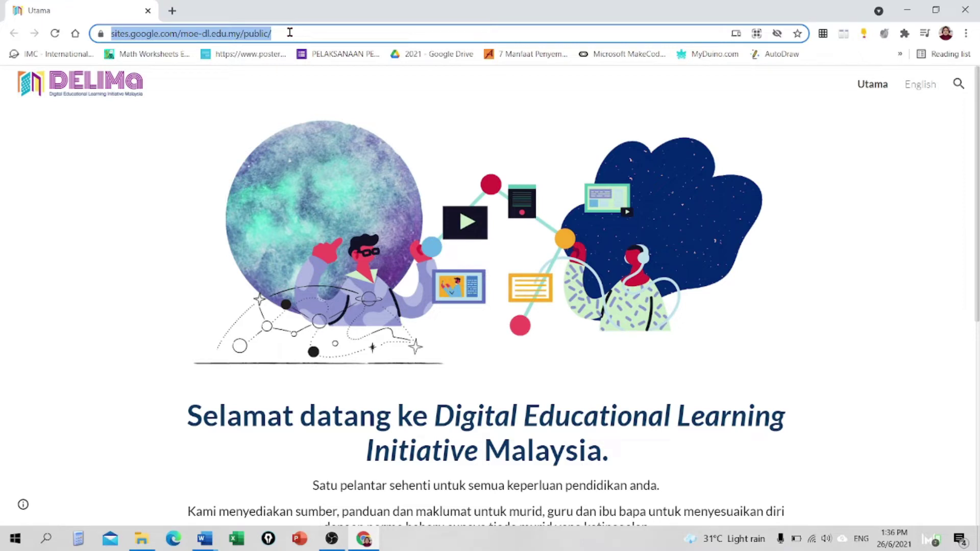
key("Print")
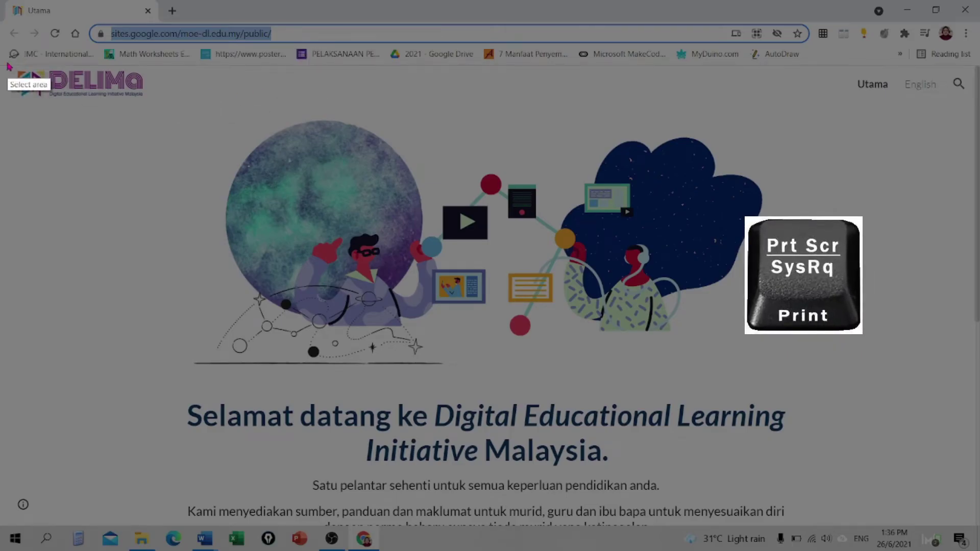
mouse_move(8, 63)
left_mouse_down()
mouse_move(105, 105)
mouse_move(157, 107)
left_mouse_up()
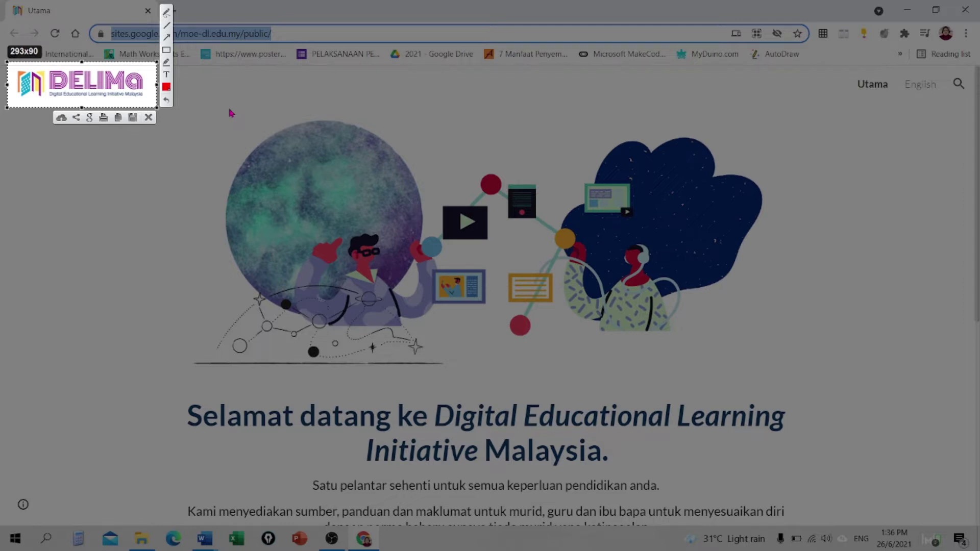
key("Escape")
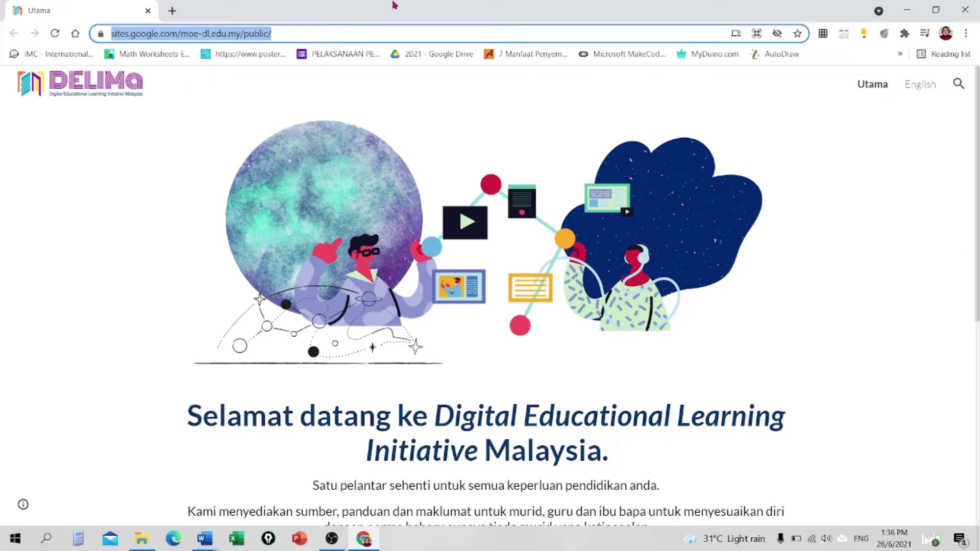
Step: Search the web for lightshot and open the official Lightshot screenshot tool website
type("lightshot")
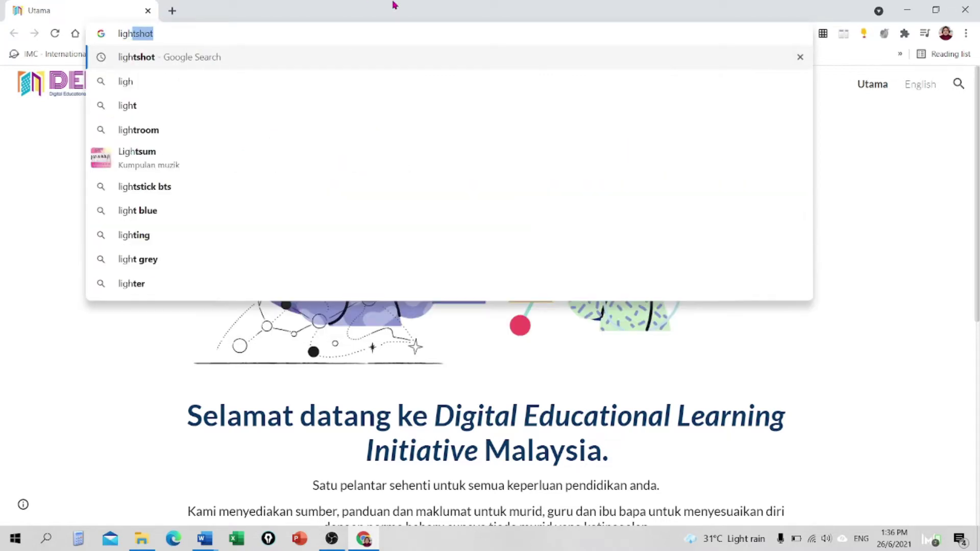
key("Return")
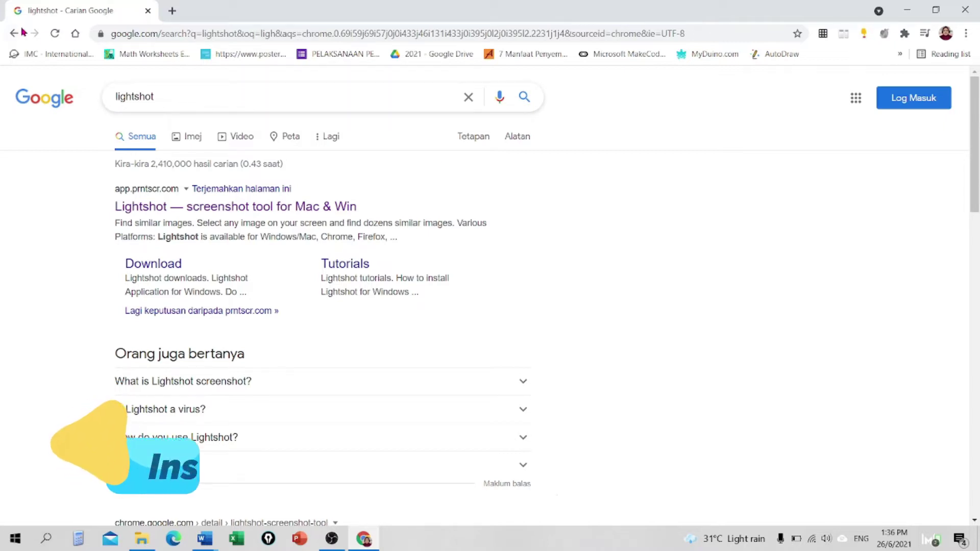
left_click(199, 212)
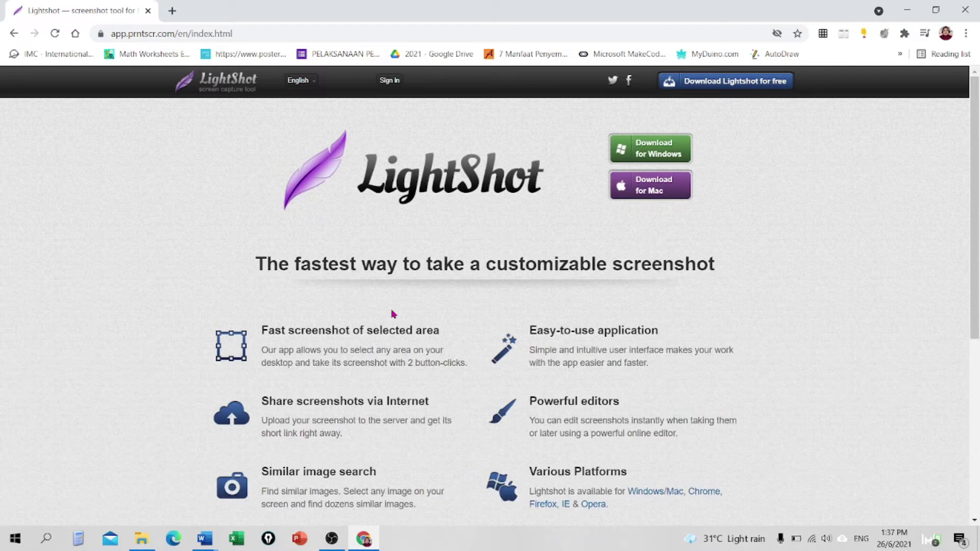
Step: Try a screen-area capture around the large LightShot feather logo and discard it
key("Print")
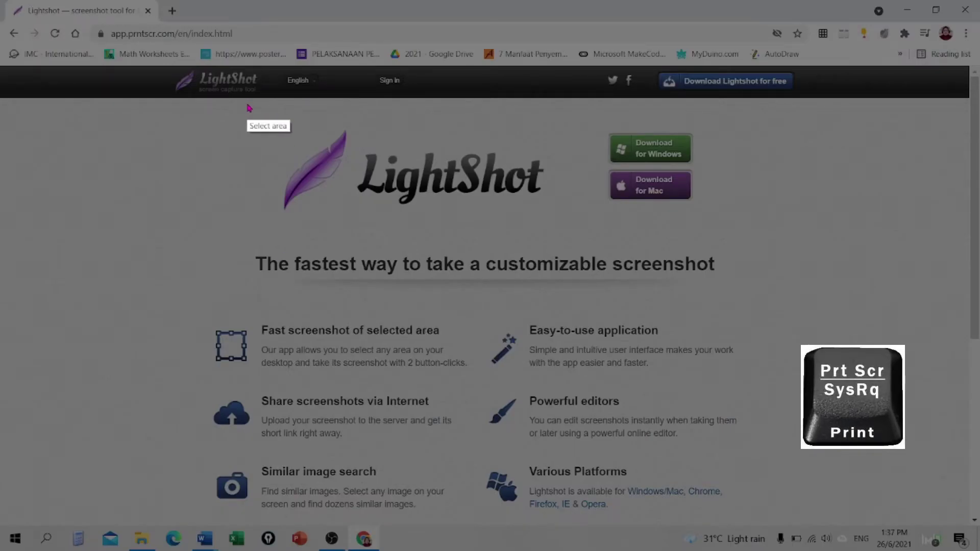
left_click_drag(252, 107, 569, 223)
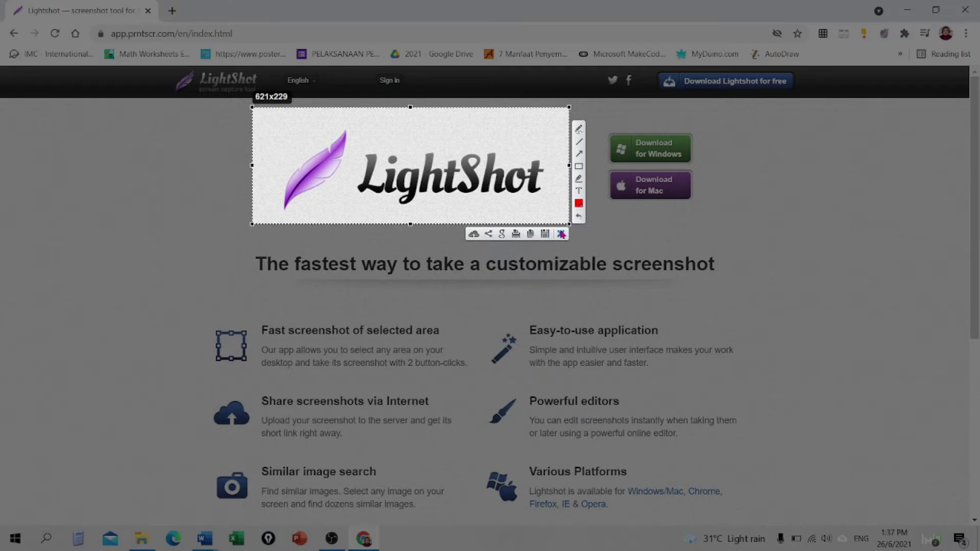
left_click(560, 234)
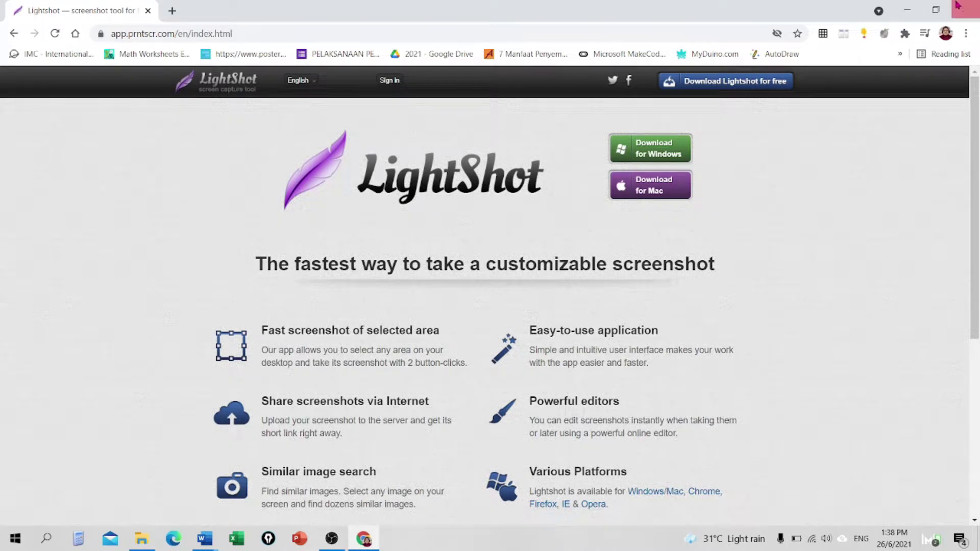
Step: Close the browser and the leftover blank window, and switch to the PAT F2 2020 document in Word
left_click(966, 9)
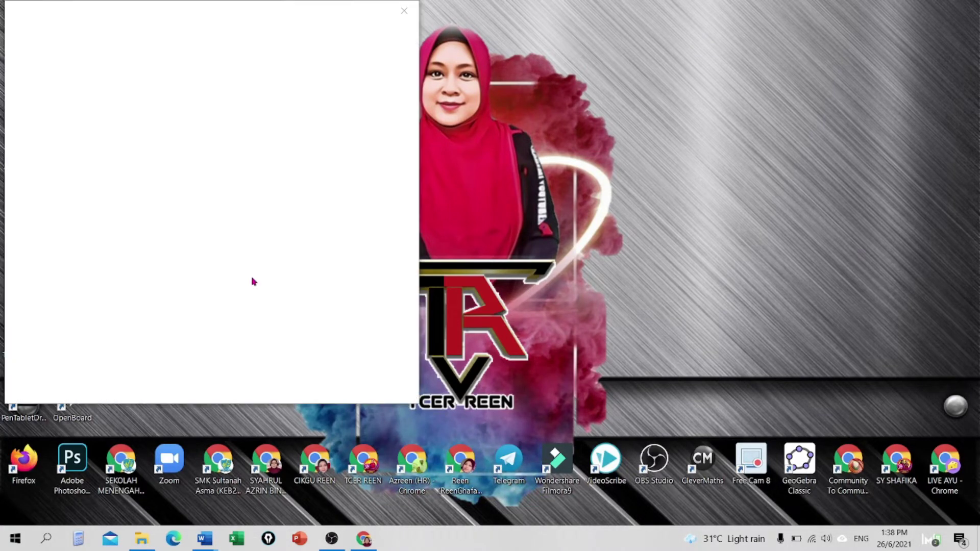
left_click(403, 11)
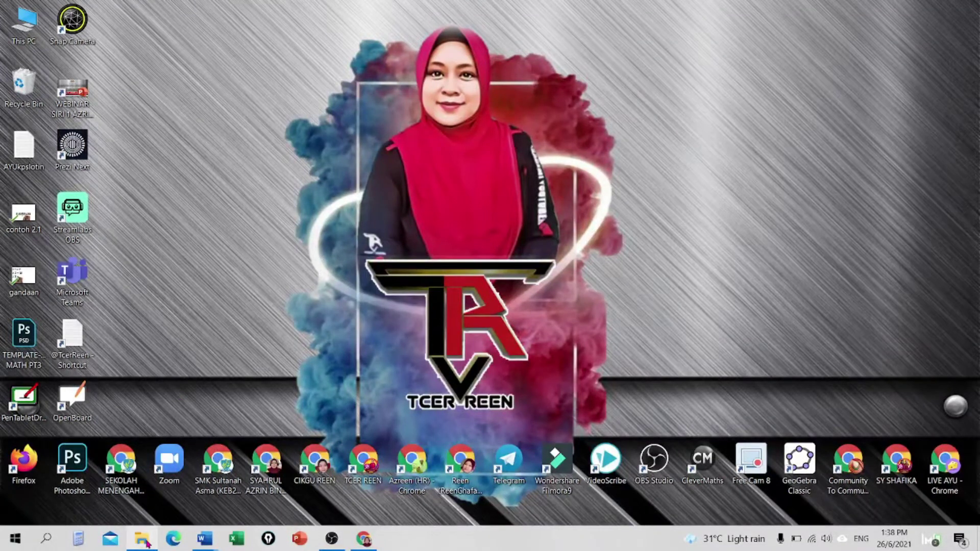
mouse_move(206, 547)
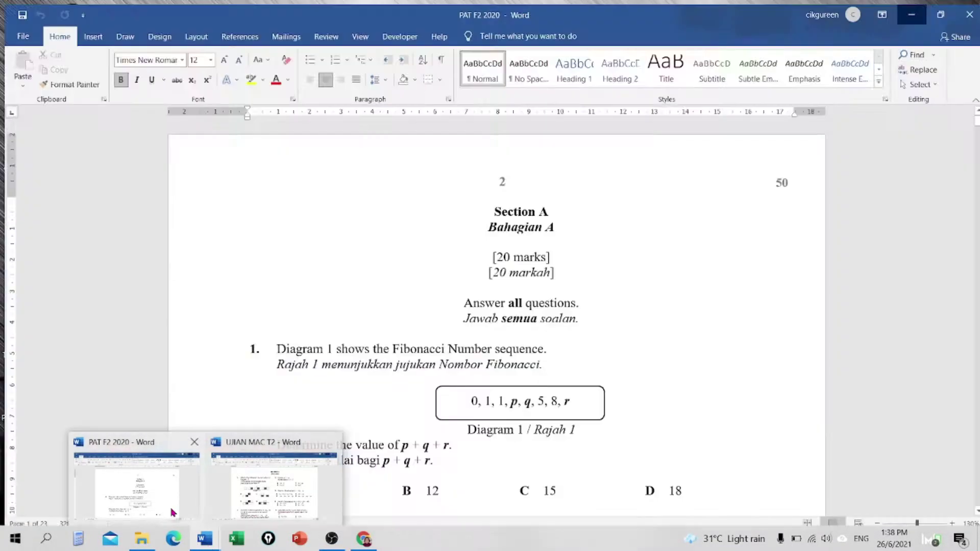
left_click(170, 507)
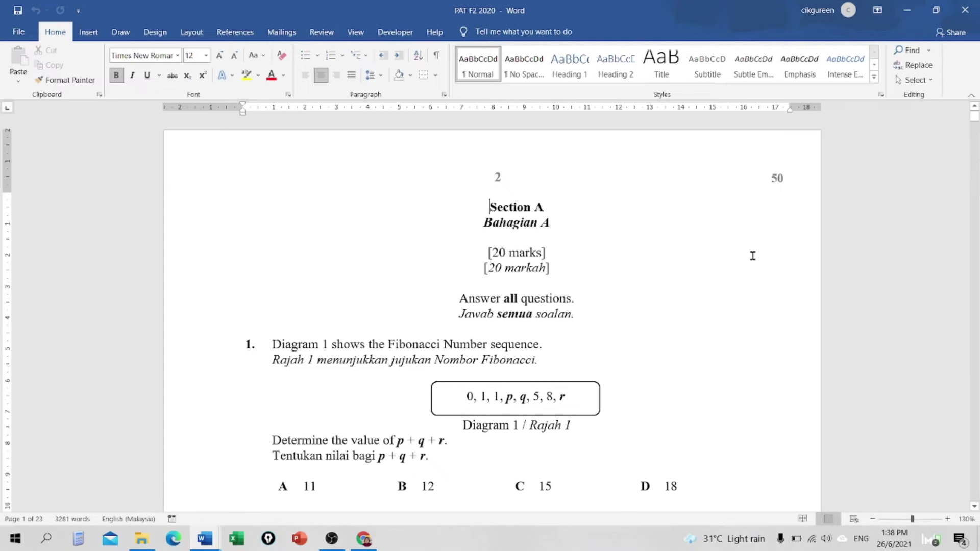
Step: Look through the first Section A questions of the PAT F2 2020 exam paper
key("Down")
key("Down")
key("Down")
key("Down")
key("Down")
key("Down")
key("Down")
key("Down")
key("Down")
key("Down")
key("Down")
key("Down")
key("Down")
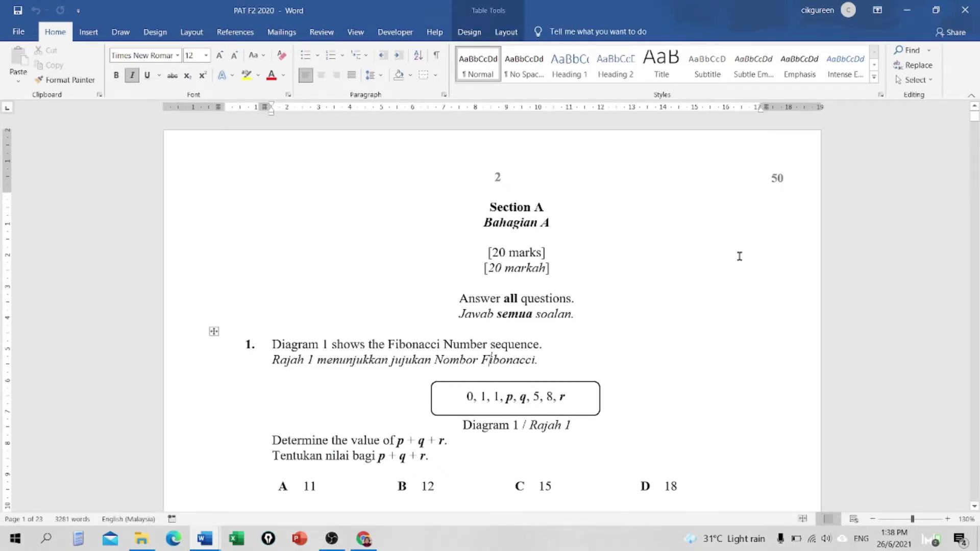
key("Down")
key("Down")
key("Down")
key("Down")
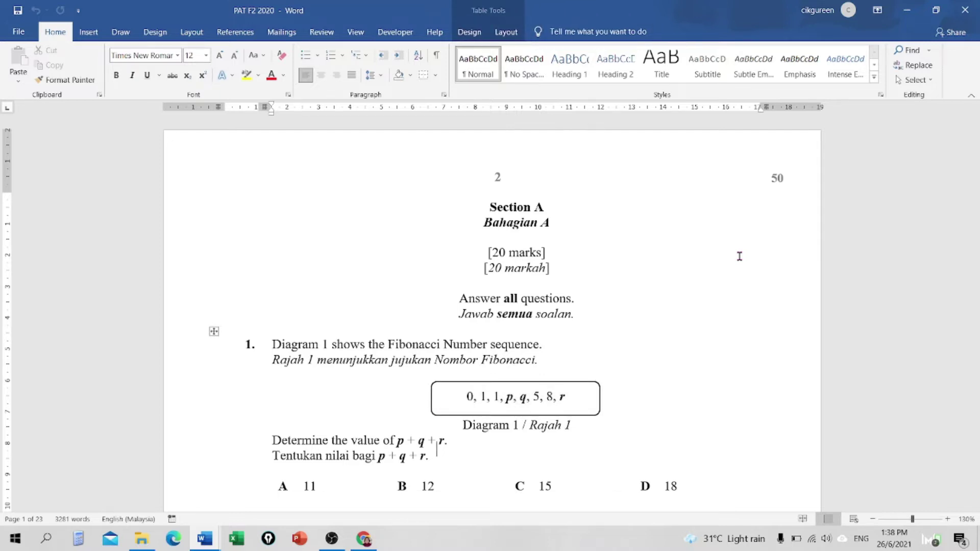
key("Down")
key("Down")
key("Down")
key("Down")
key("Down")
key("Down")
key("Down")
key("Down")
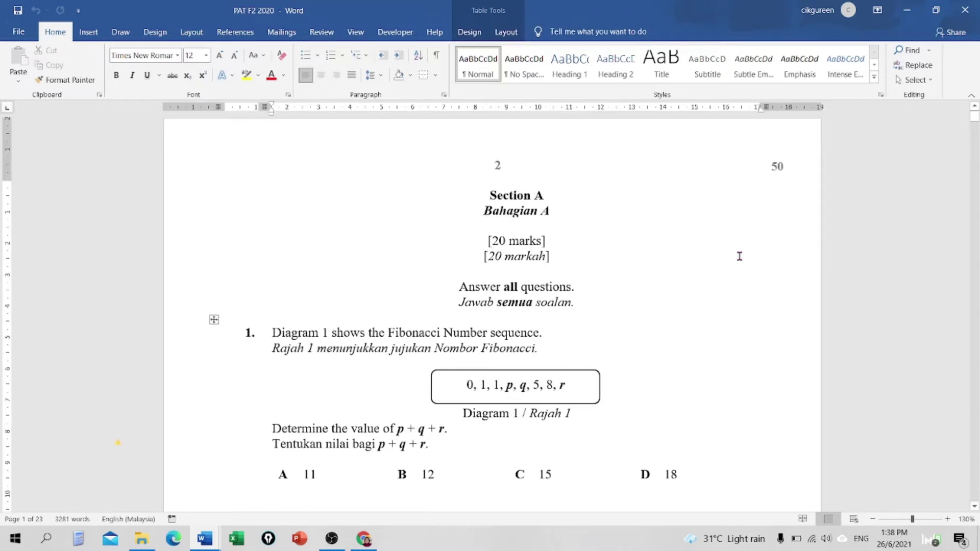
key("Down")
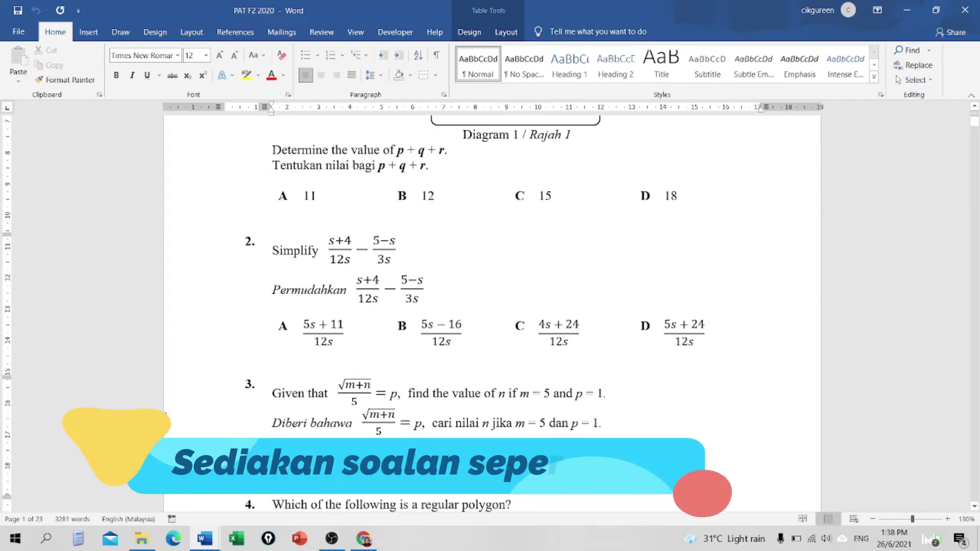
Step: Switch to the UJIAN MAC T2 document and capture question 4 with its answer options for saving as an image
mouse_move(205, 545)
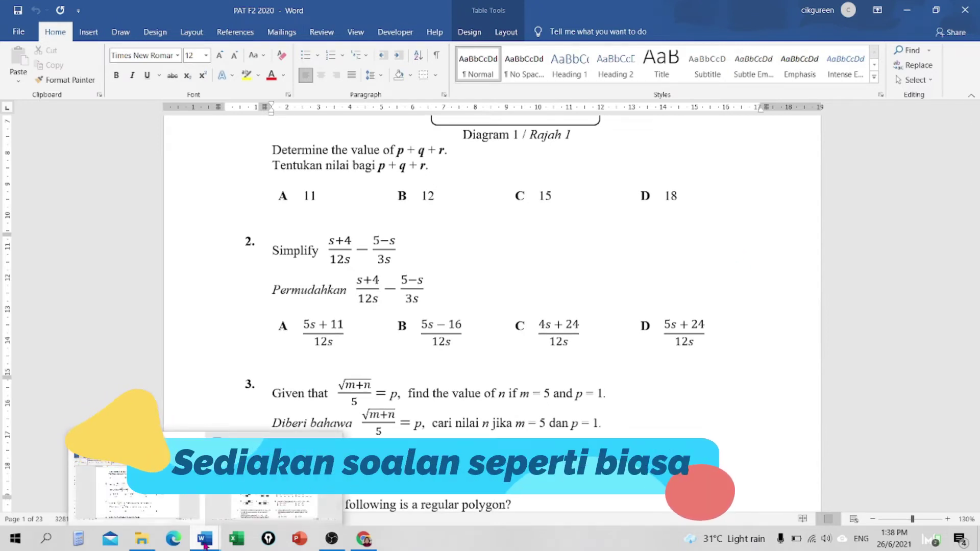
left_click(274, 477)
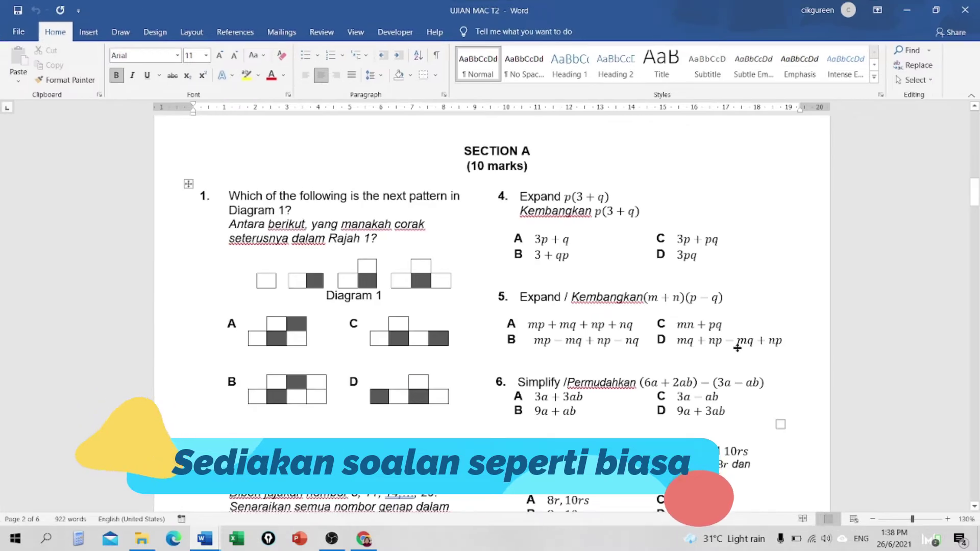
mouse_move(976, 193)
left_mouse_down()
mouse_move(975, 221)
mouse_move(975, 184)
left_mouse_up()
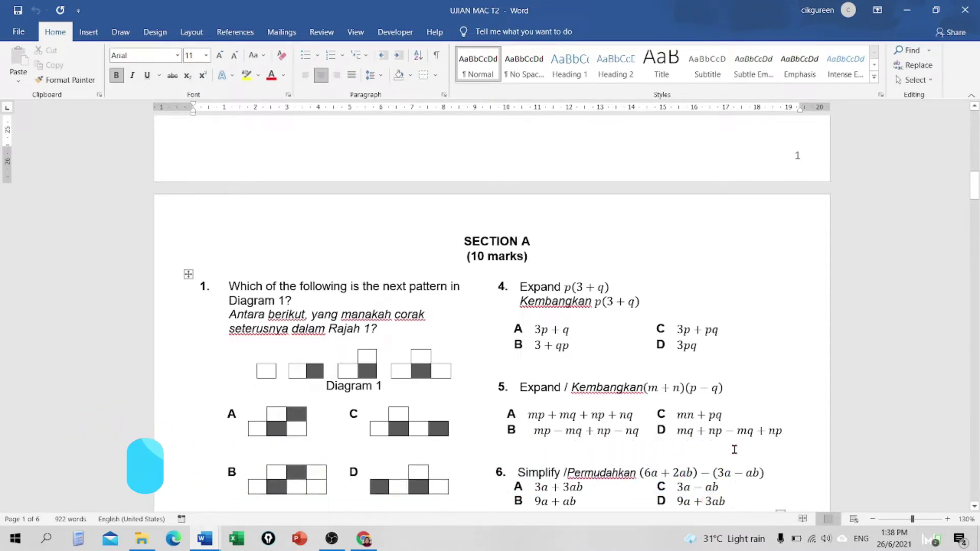
key("super+shift+s")
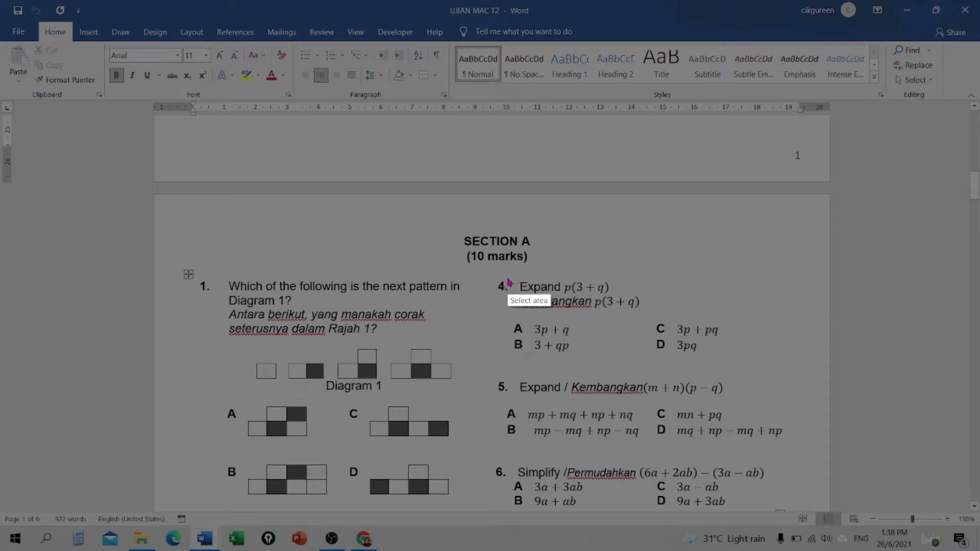
left_click_drag(509, 284, 727, 359)
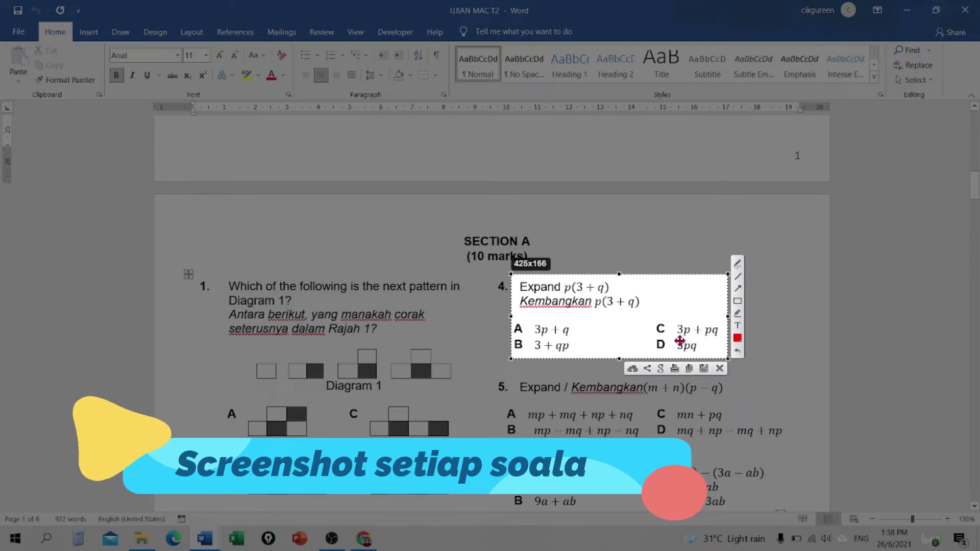
left_click(705, 370)
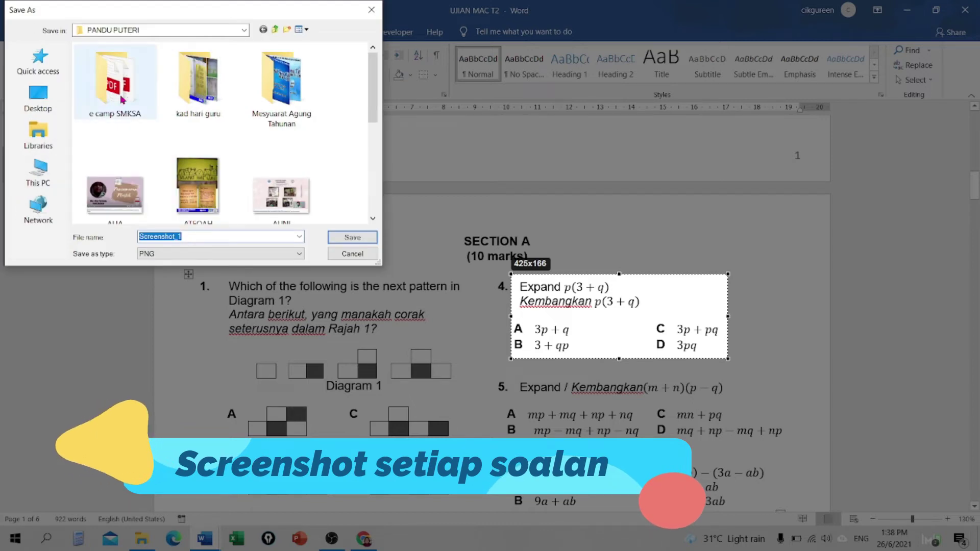
left_click(46, 178)
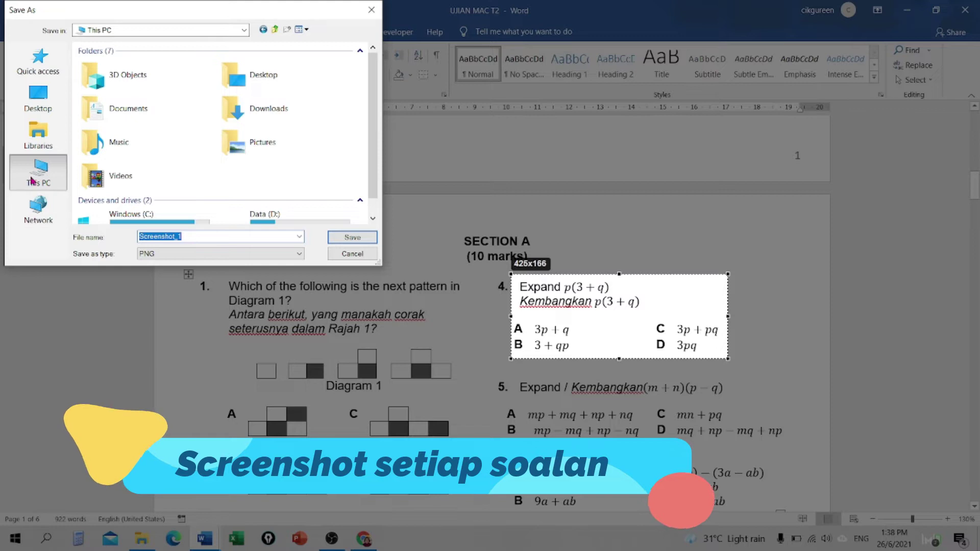
left_click(279, 217)
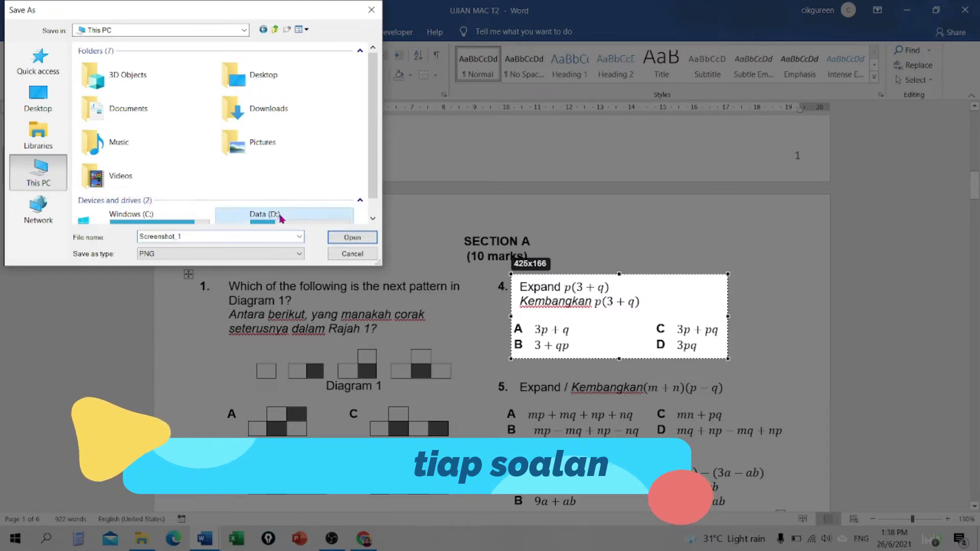
double_click(280, 219)
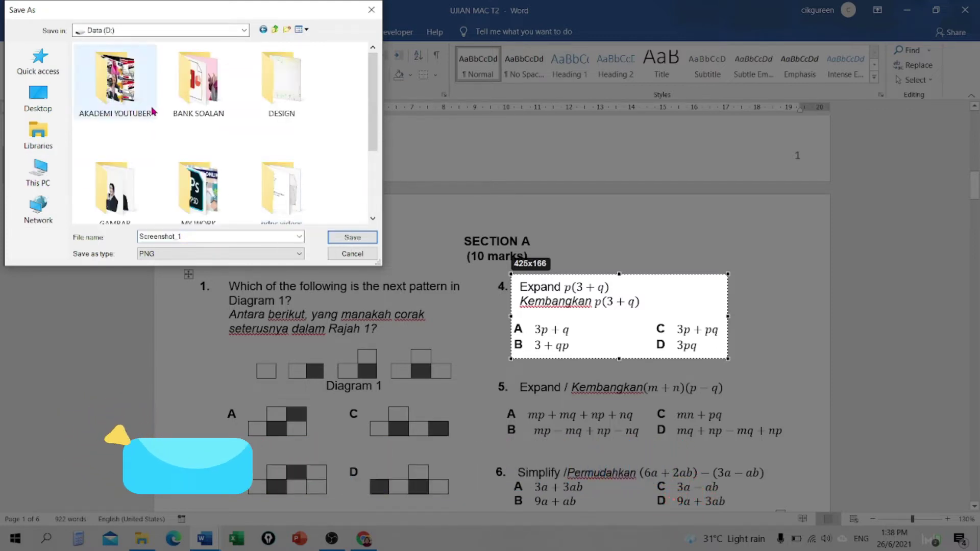
double_click(215, 90)
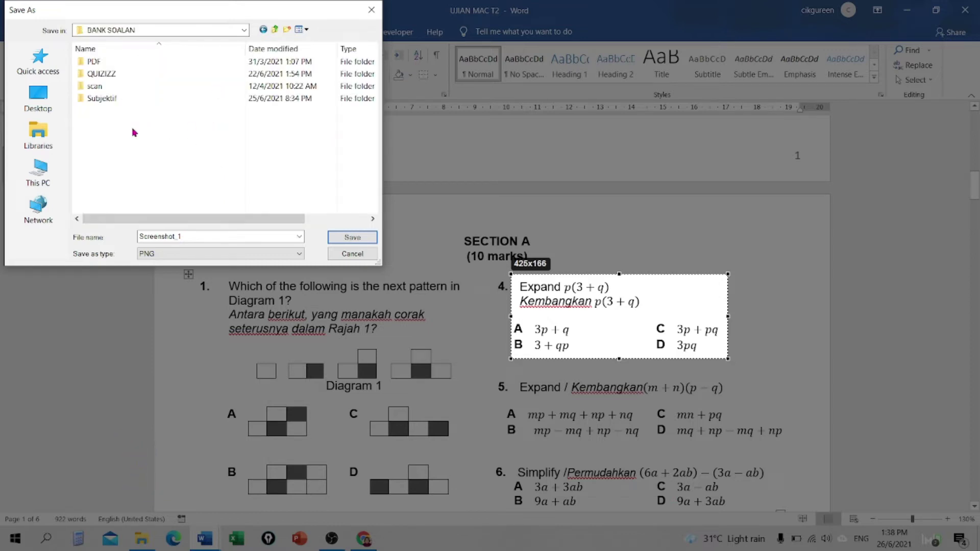
double_click(107, 88)
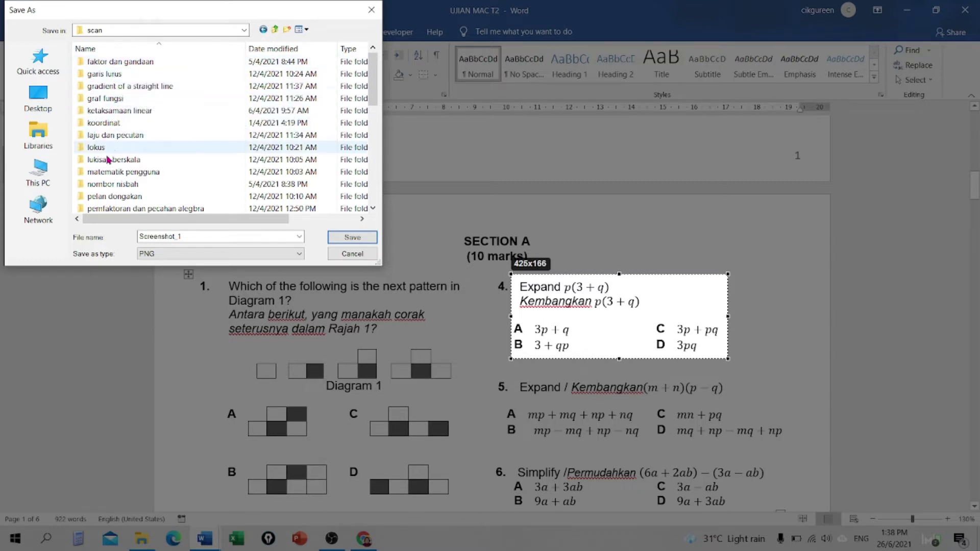
left_click_drag(371, 91, 371, 45)
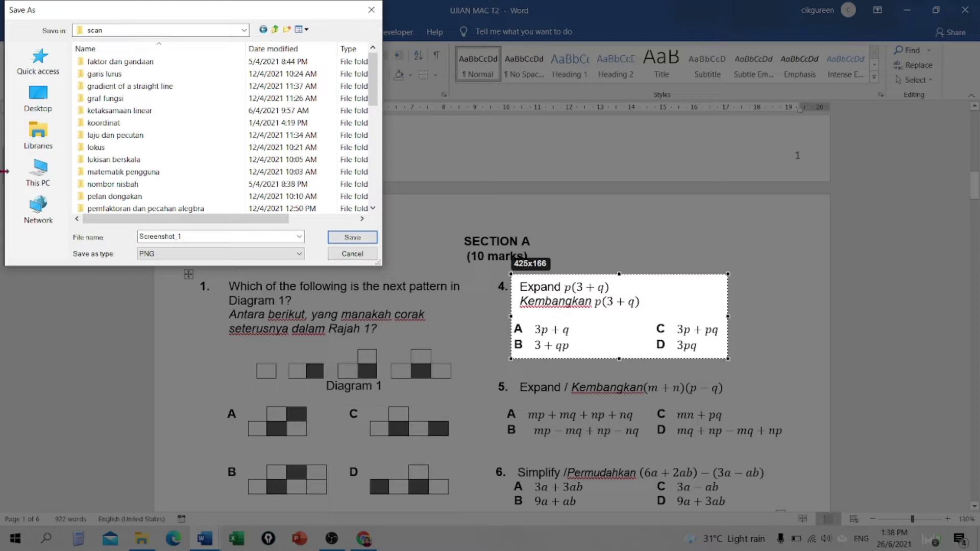
Step: Choose the PPT folder in the Pictures library as the save location and name the question 4 capture 20
left_click(38, 135)
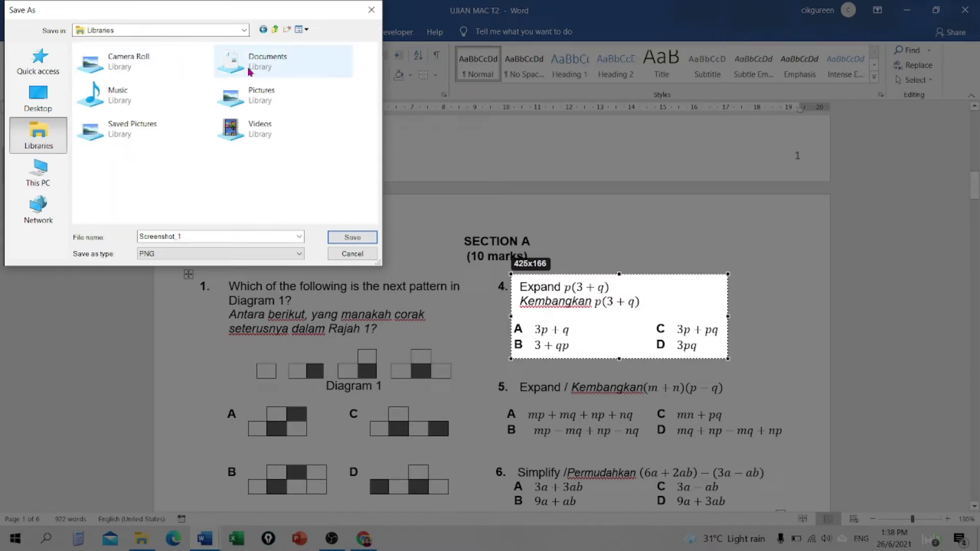
double_click(266, 93)
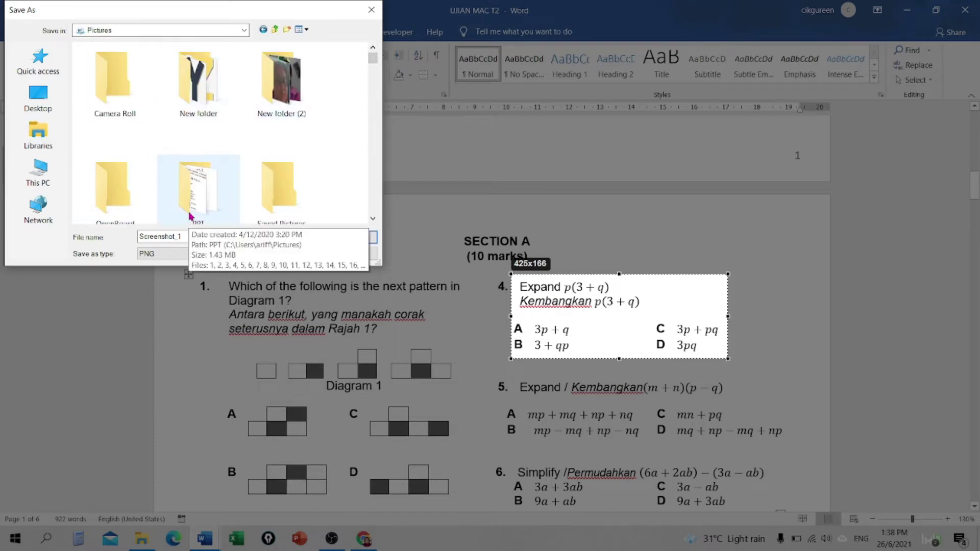
left_click(373, 219)
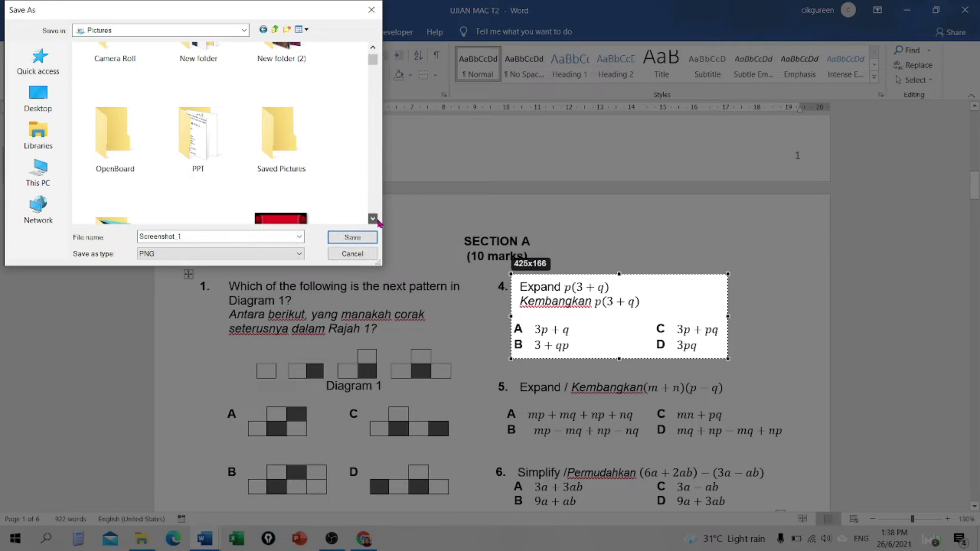
double_click(195, 138)
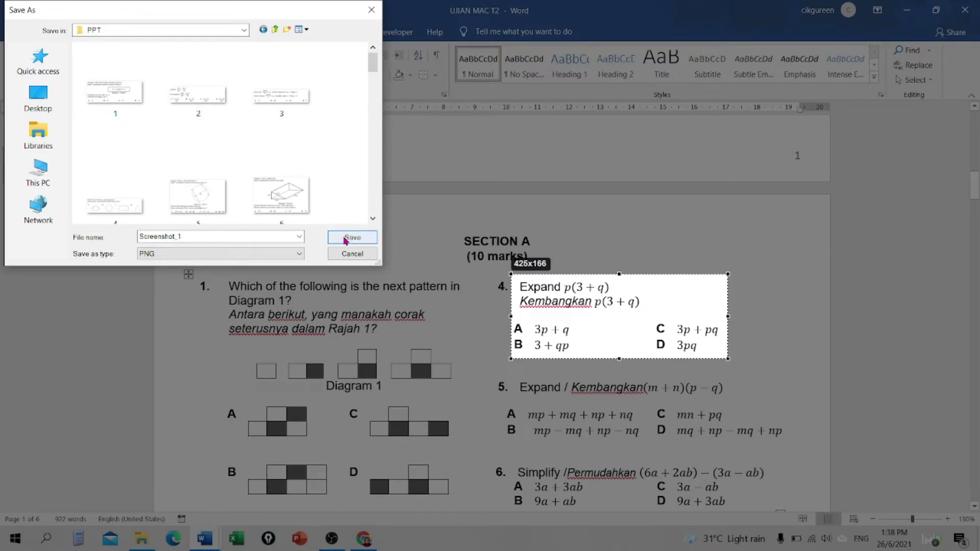
double_click(195, 235)
type("20")
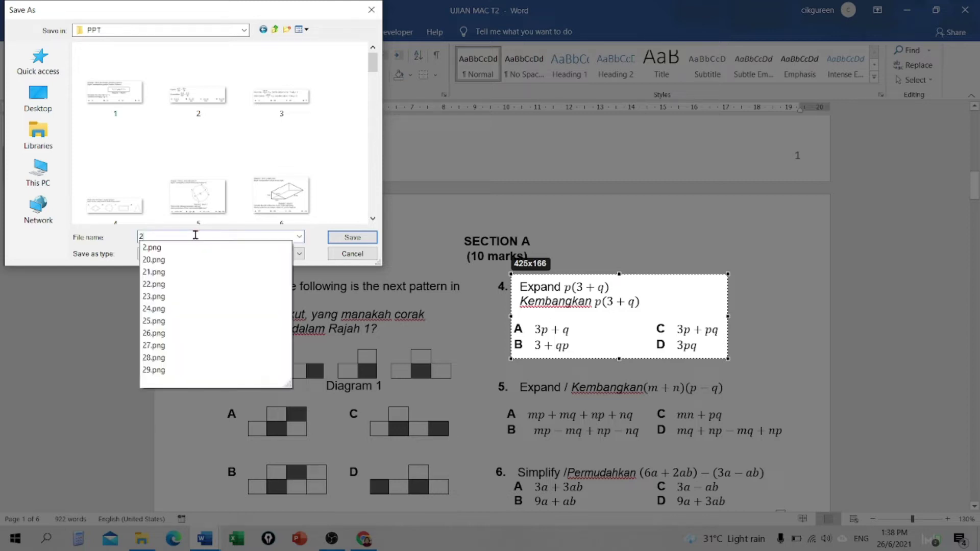
Step: Look through the numbered question images stored in the PPT folder
left_click(344, 177)
left_click_drag(373, 64, 371, 209)
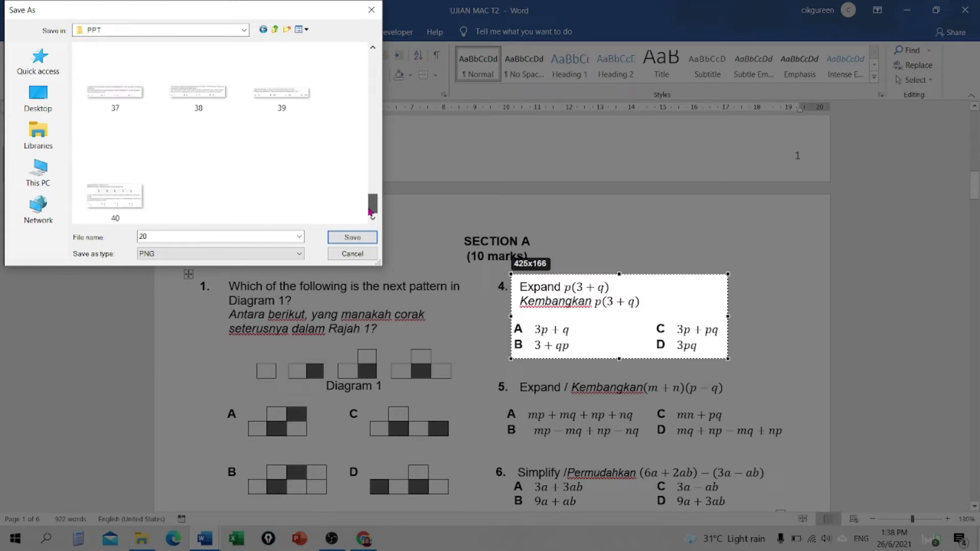
left_click_drag(370, 212, 376, 58)
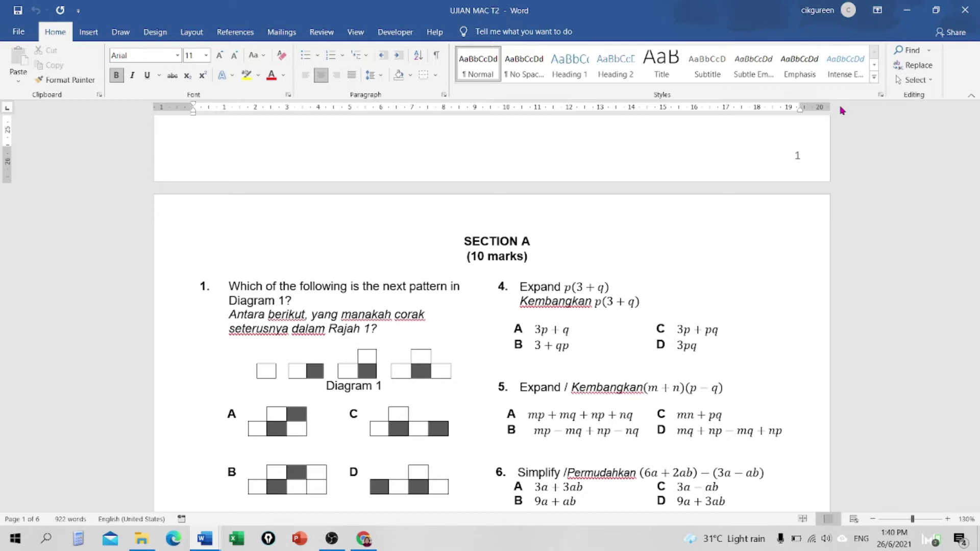
Step: Close both Word documents, switch to Chrome and go to the portal.moe.edu.my login page
left_click(965, 11)
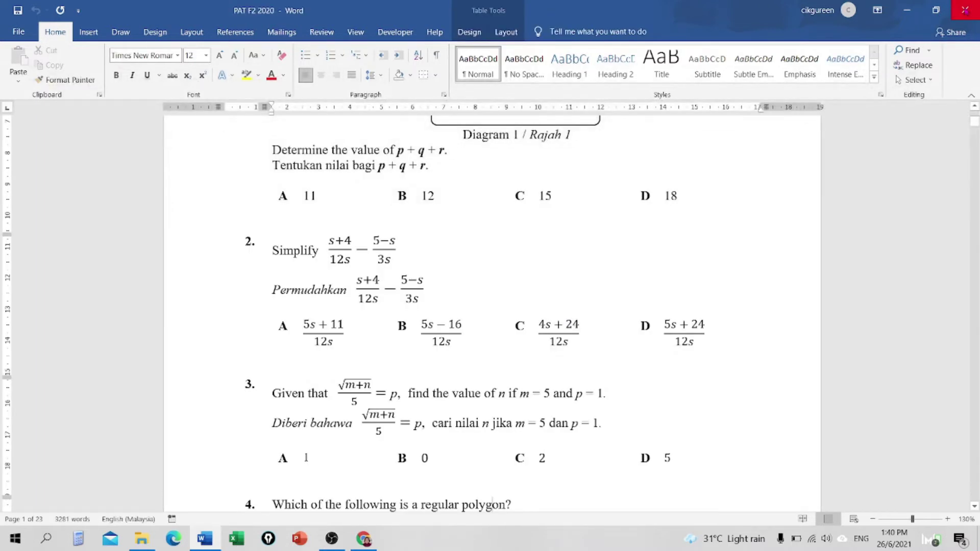
left_click(965, 11)
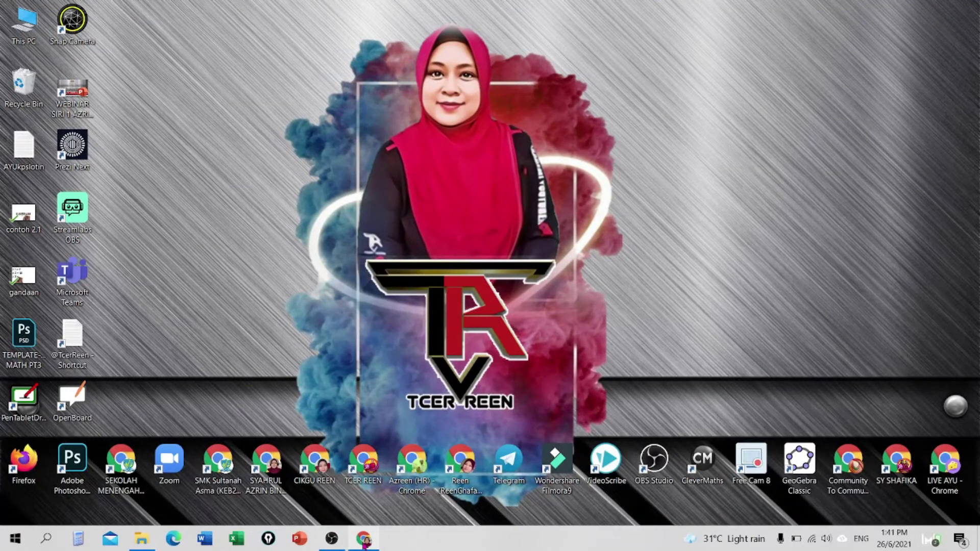
left_click(364, 544)
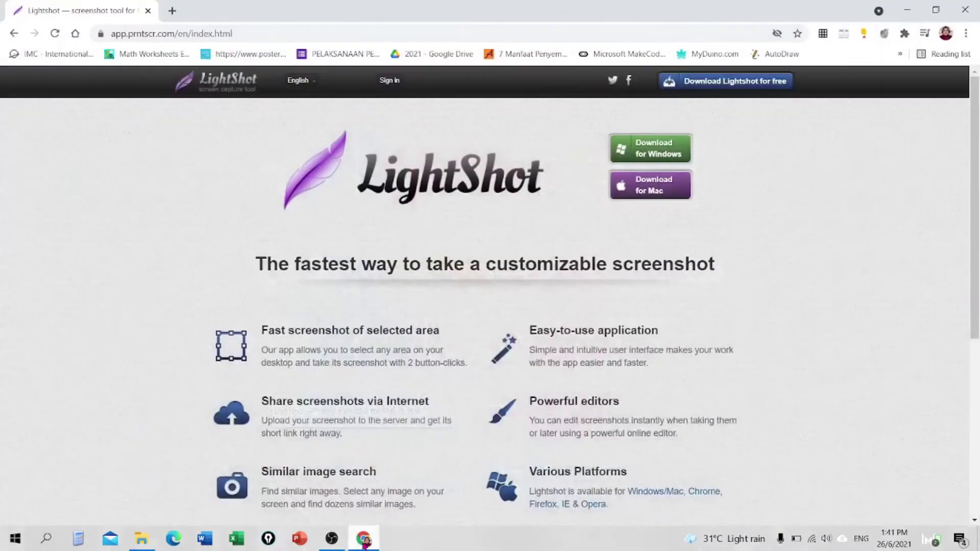
left_click(144, 33)
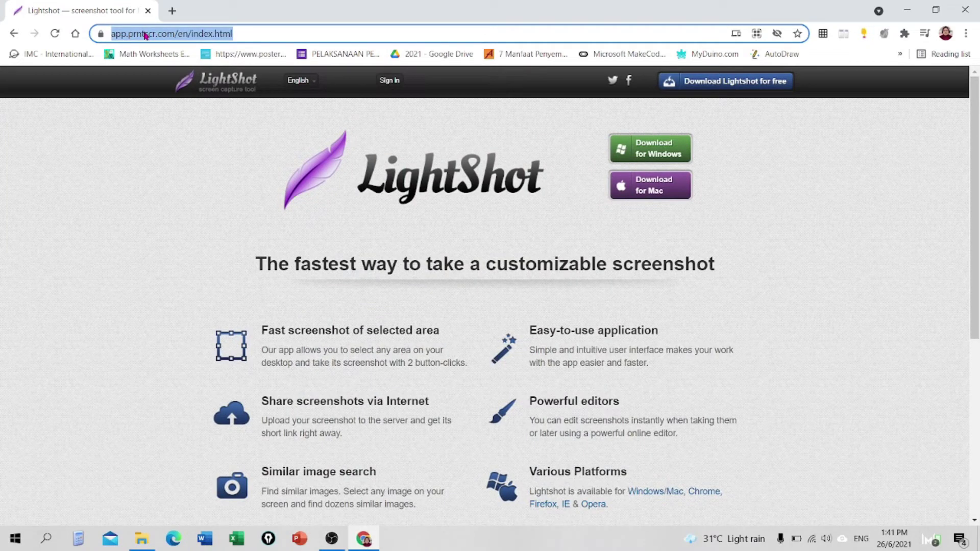
type("port")
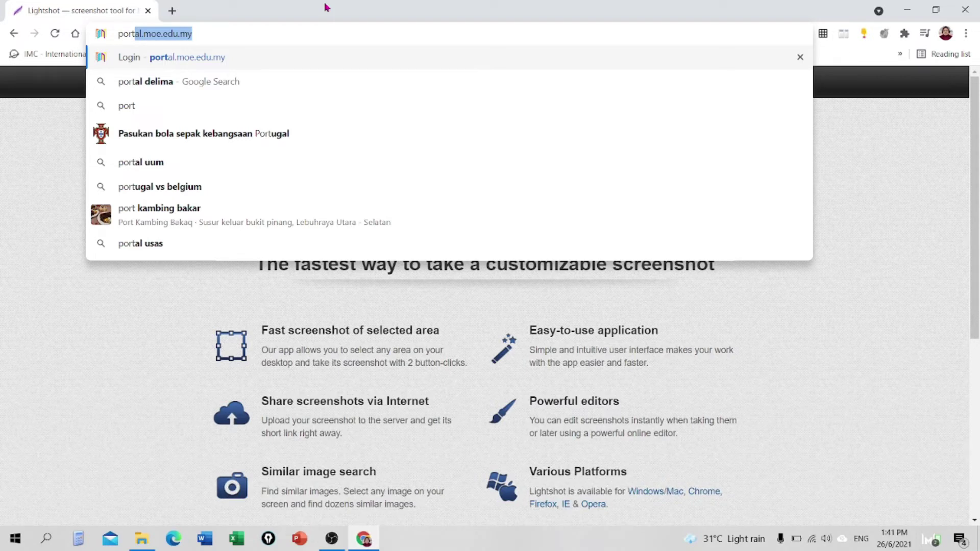
key("Return")
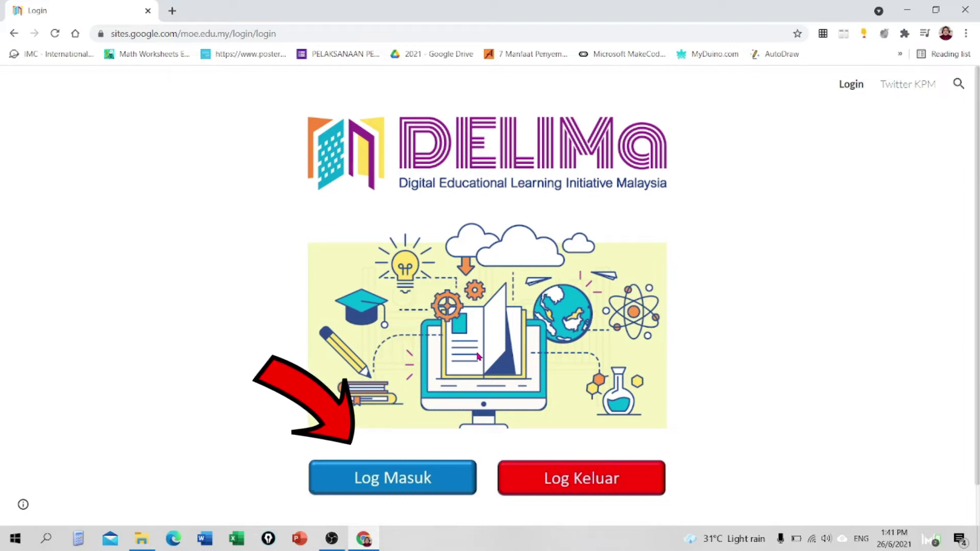
Step: Log in to DELIMa with the moe-dl account and launch Google Classroom from the teacher (Guru) Aktiviti page
left_click(419, 489)
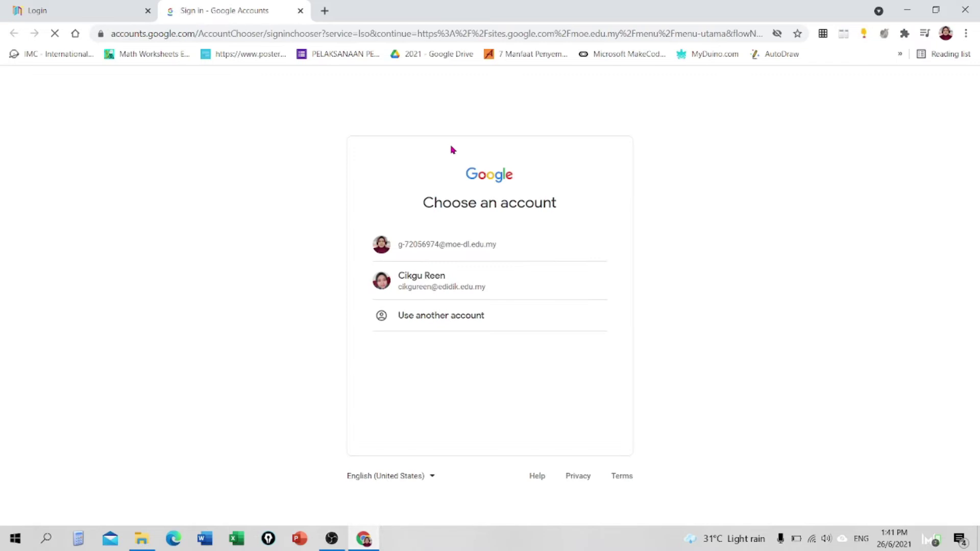
left_click(462, 245)
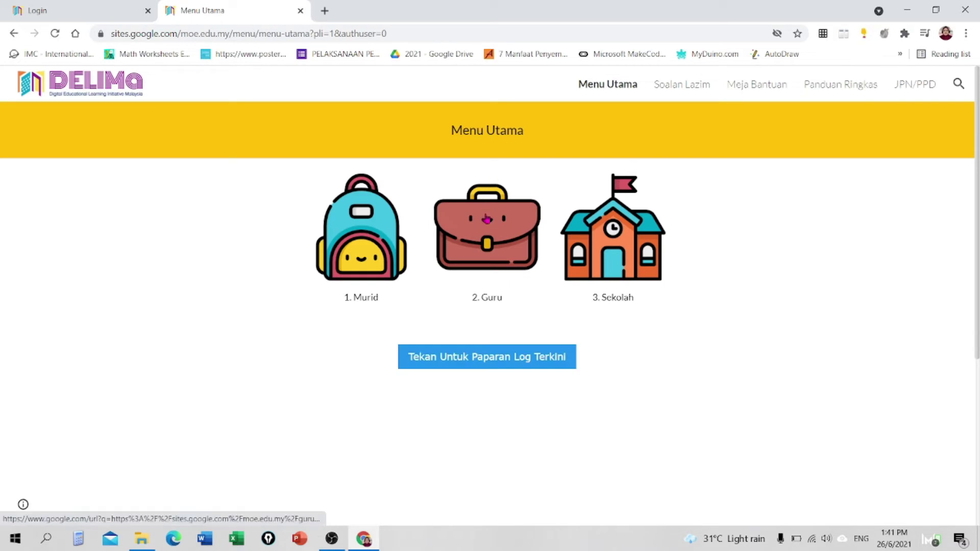
left_click(486, 215)
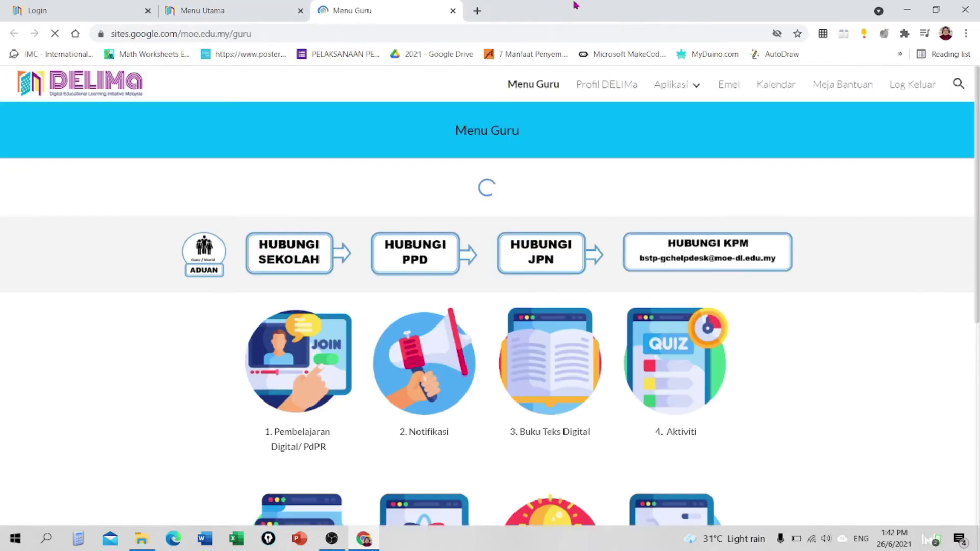
left_click(695, 370)
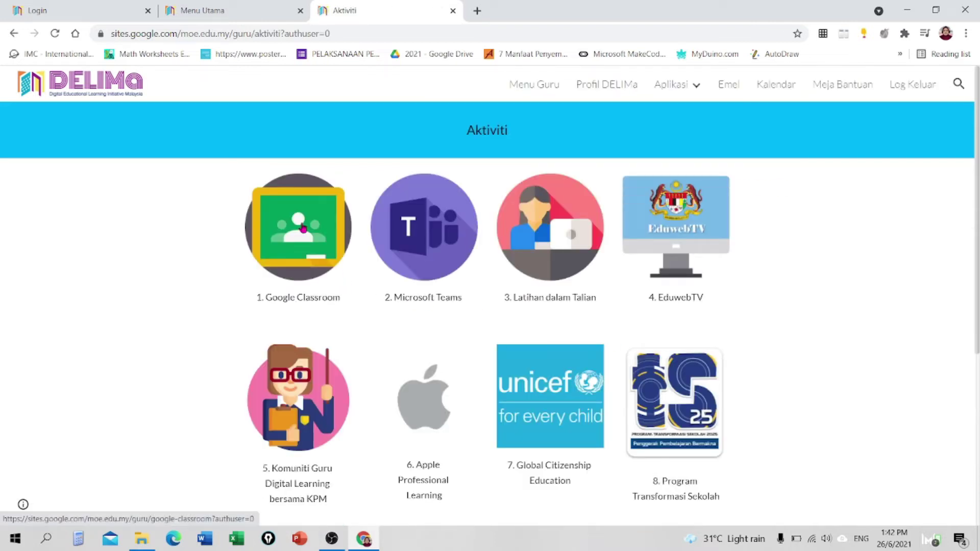
left_click(303, 229)
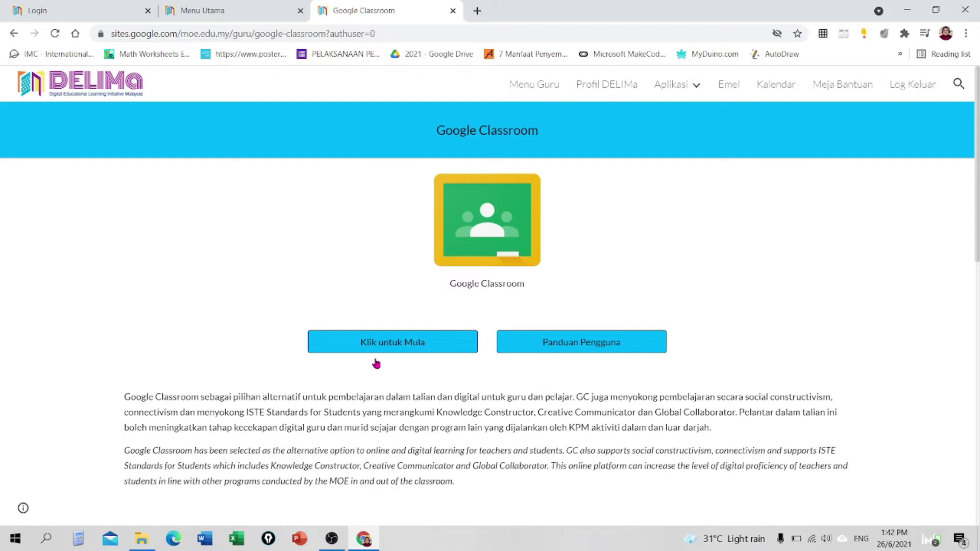
left_click(380, 346)
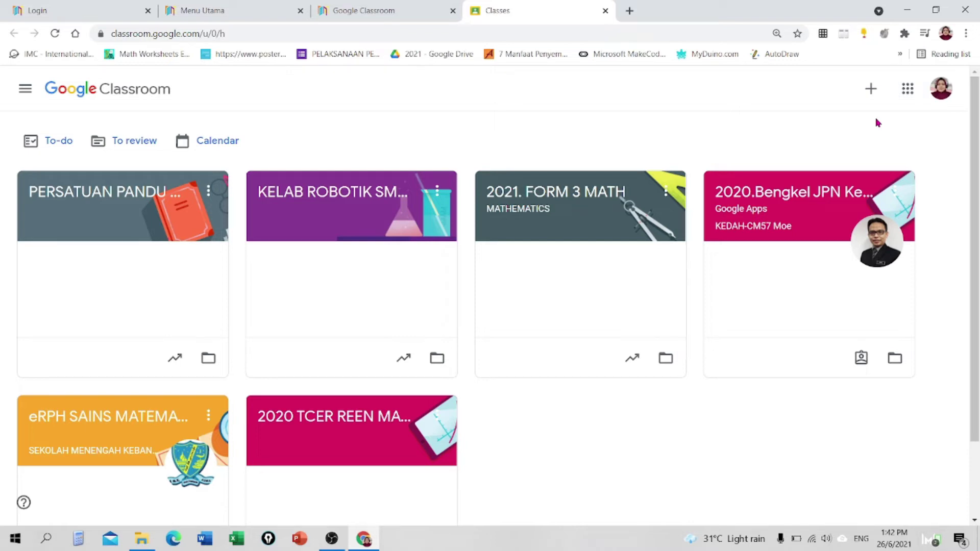
Step: Create a new quiz assignment in the classwork of the 2021. FORM 3 MATH class
left_click(580, 193)
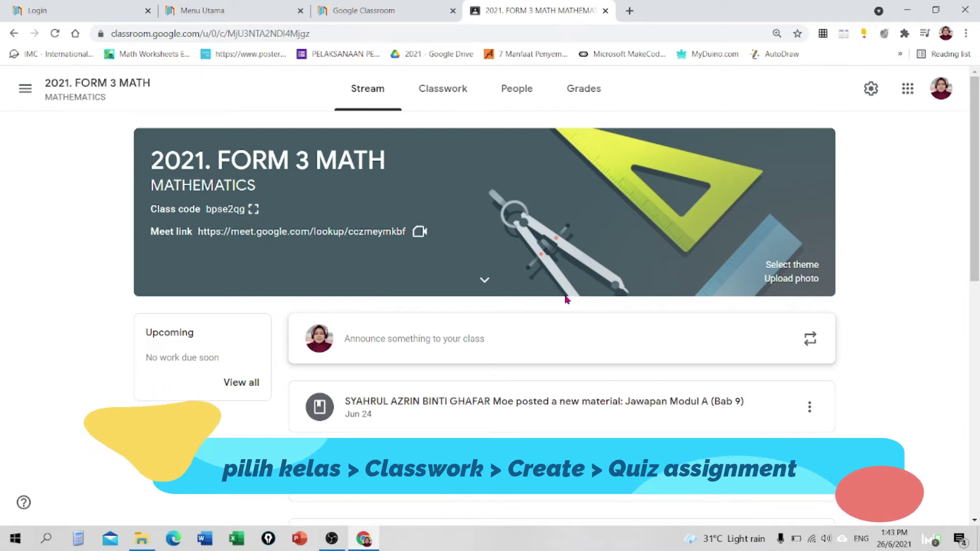
left_click(453, 97)
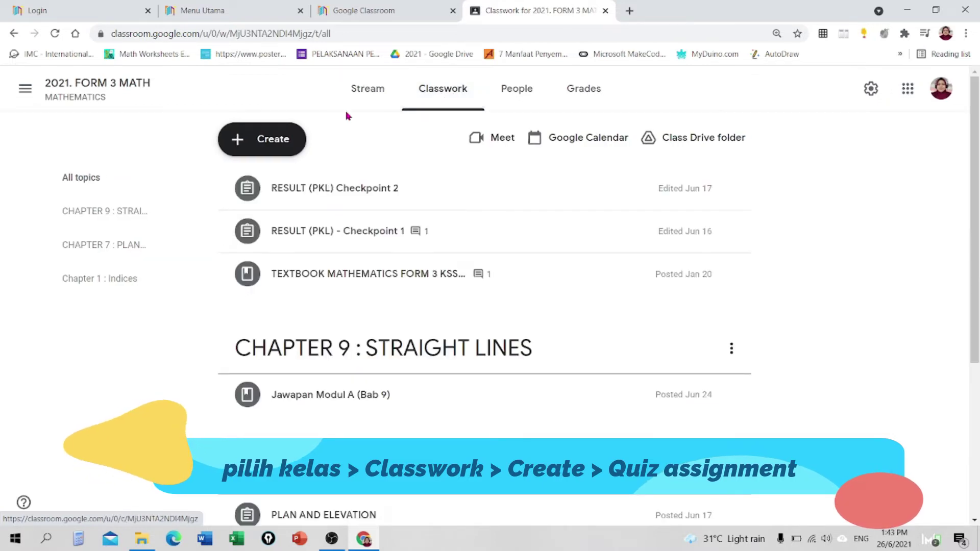
left_click(272, 143)
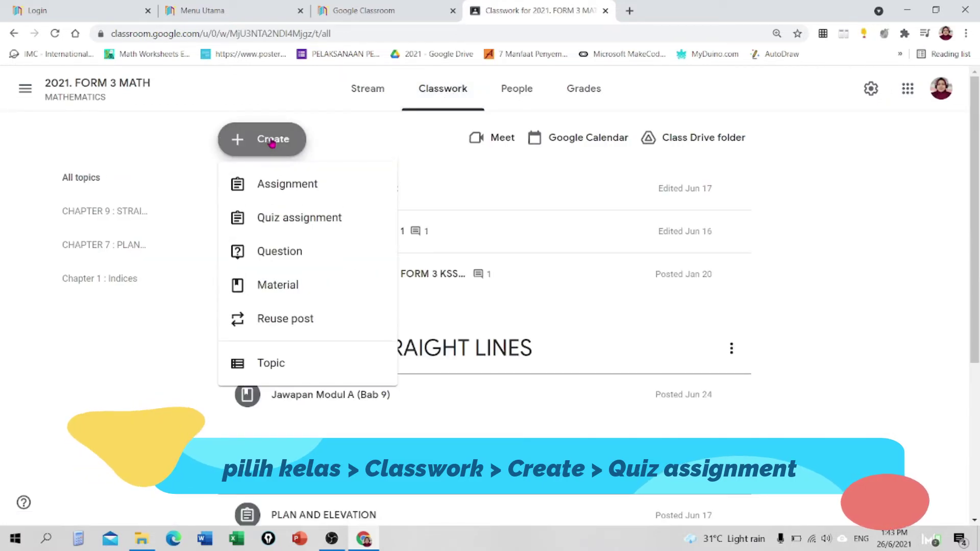
left_click(261, 221)
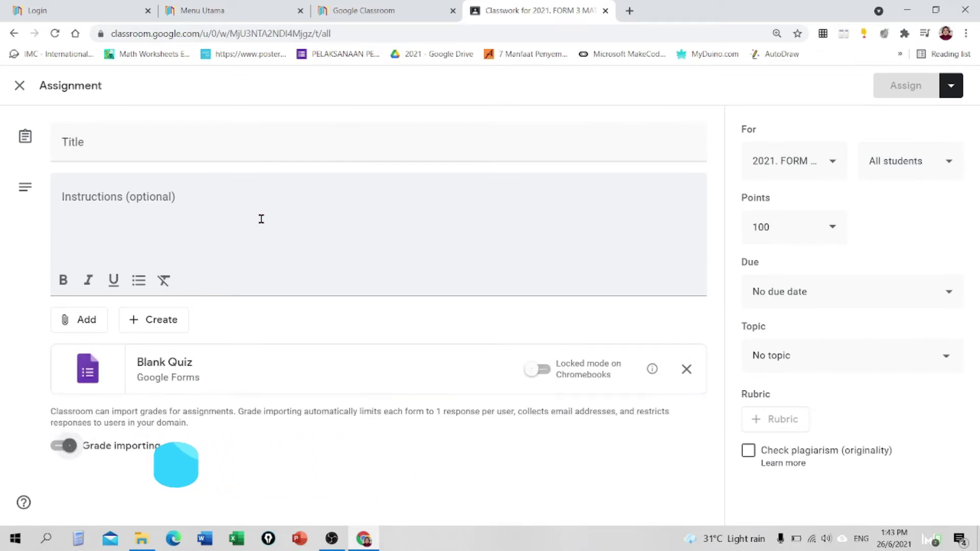
Step: Title the assignment "UJIAN MATEMATIK" and enter the instructions "Sila jawab soalan berikut"
left_click(147, 151)
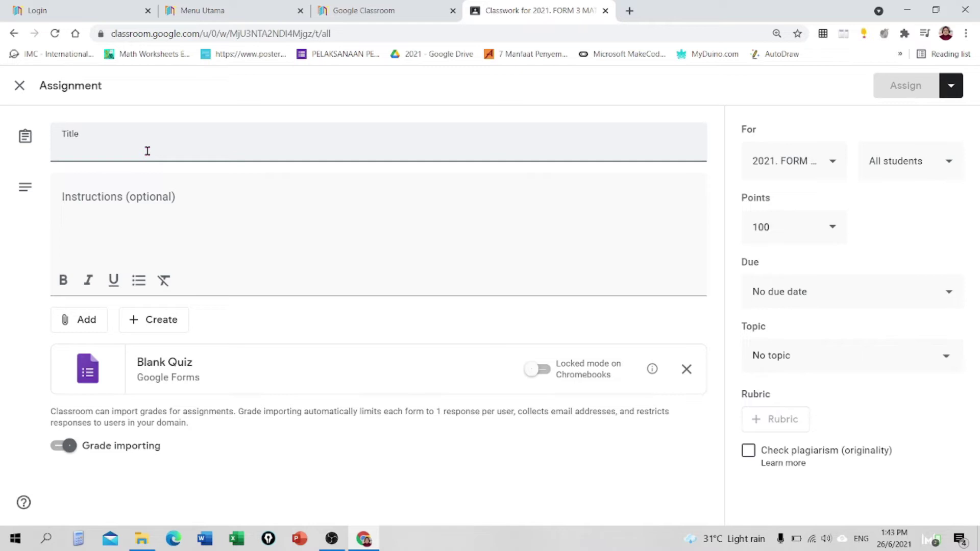
type("UJIAN ")
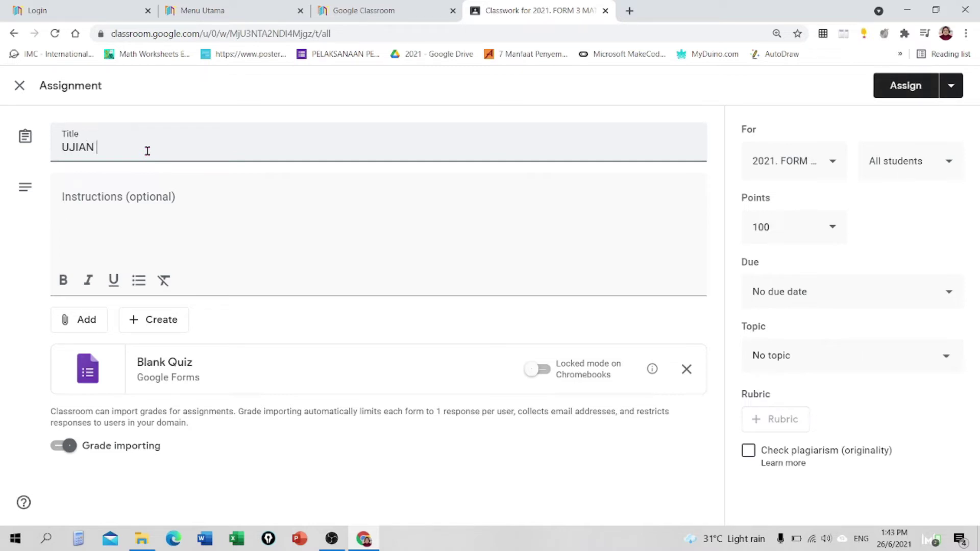
type("MATEMATIK")
left_click(114, 200)
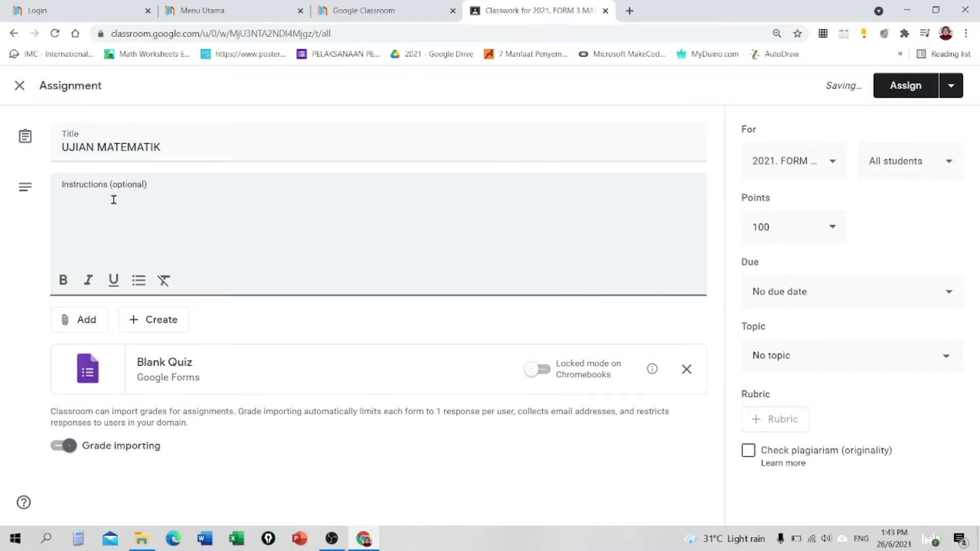
type("Sila k")
type("aw")
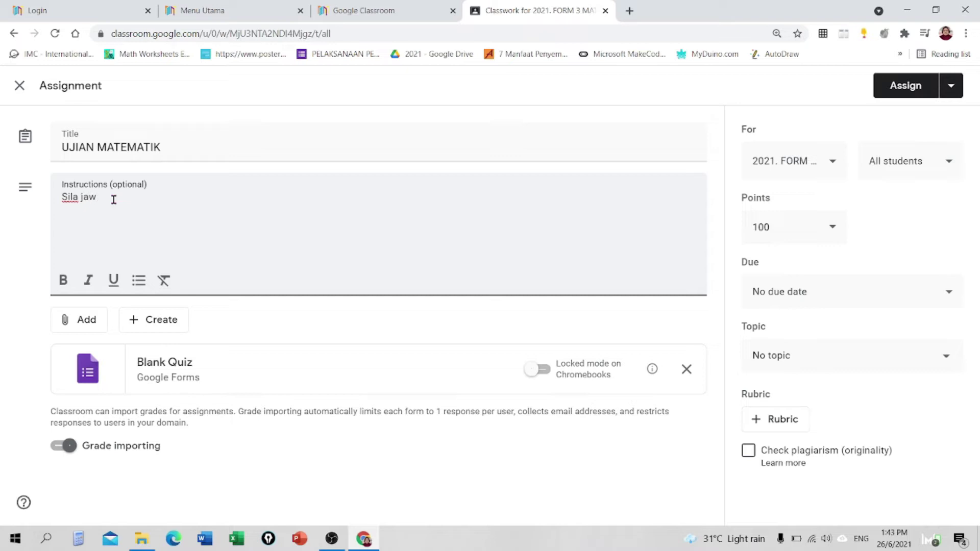
type("ab soalan berikut")
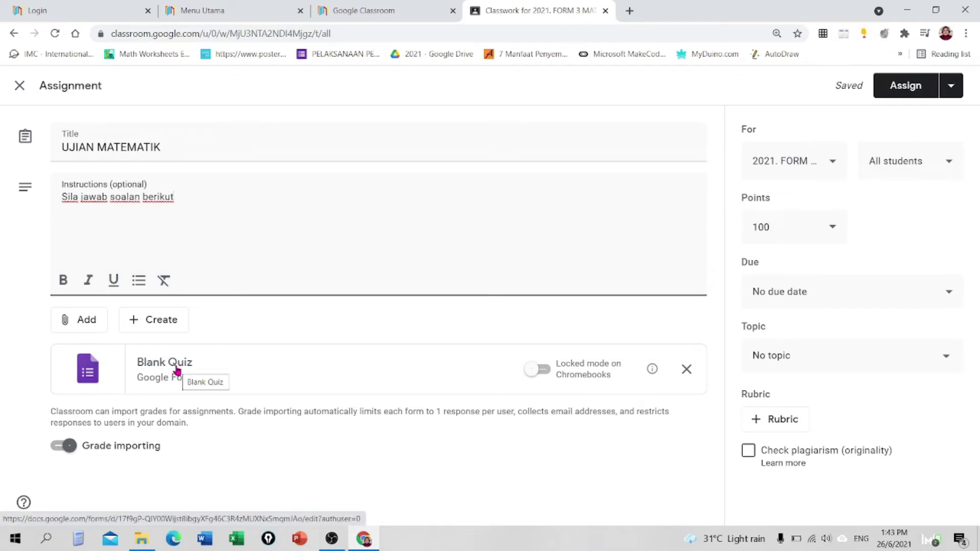
Step: Open the attached Blank Quiz form and set its title to "PENTAKSIRAN PERTENGAHAN TAHUN MATEMATIK TINGKATAN 3"
left_click(178, 370)
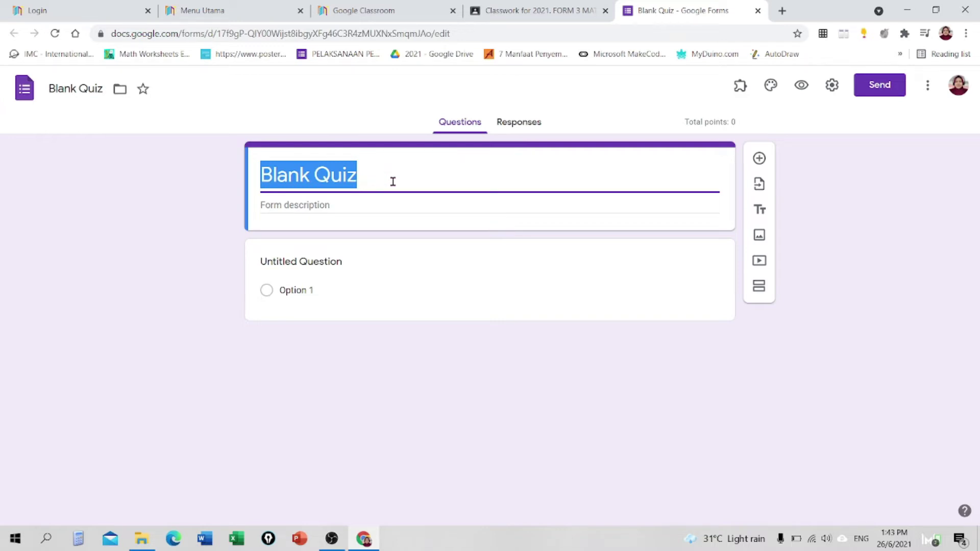
type("PENT")
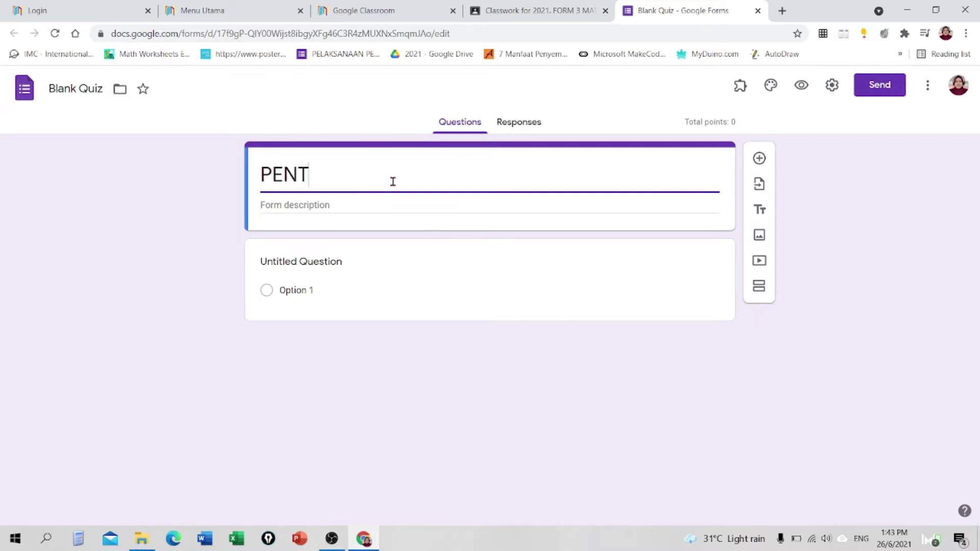
type("AKSIRAN PE")
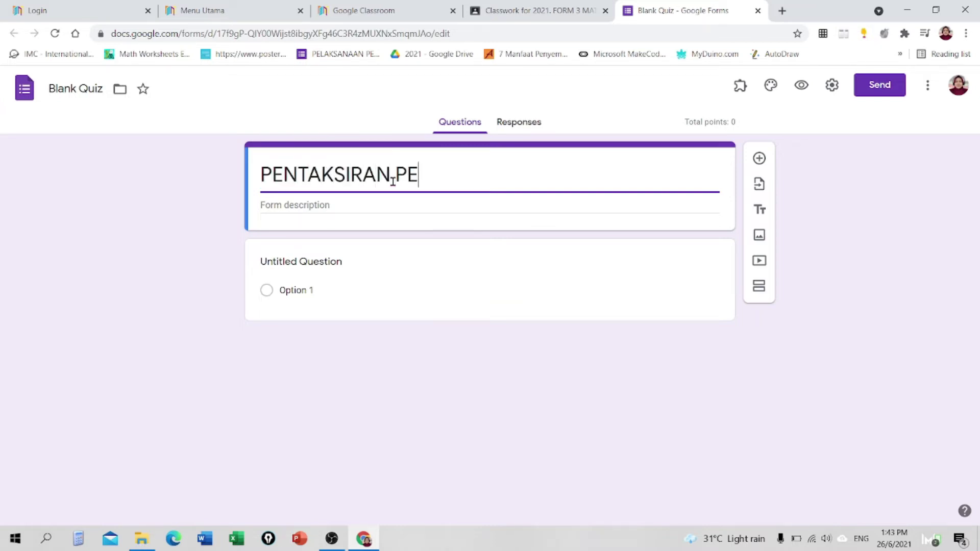
type("RTENGAHAN ")
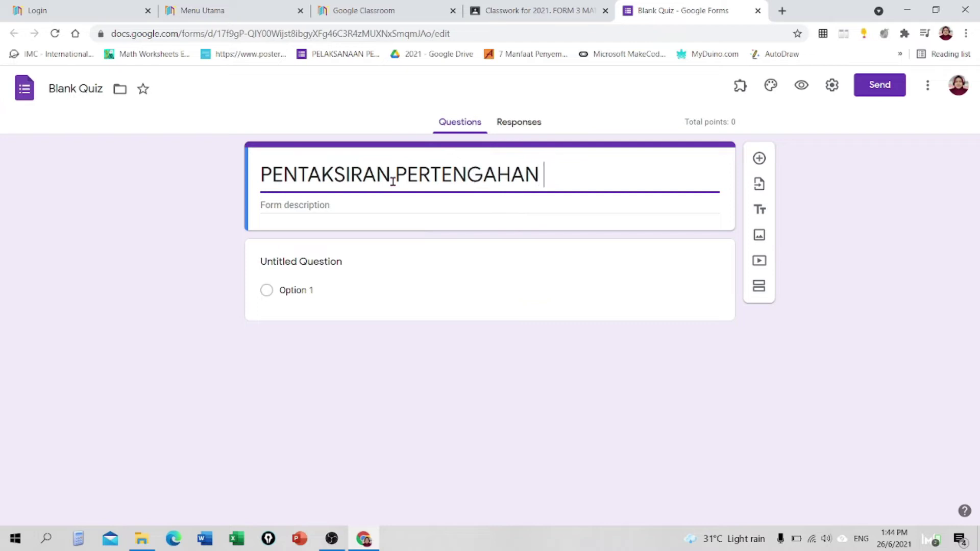
type("TAHUN MATEM")
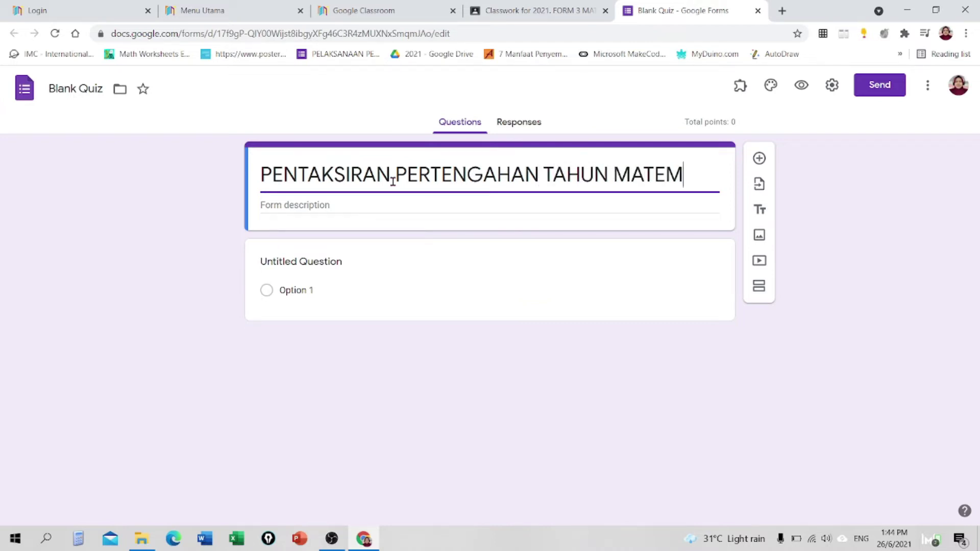
type("ATIK TI")
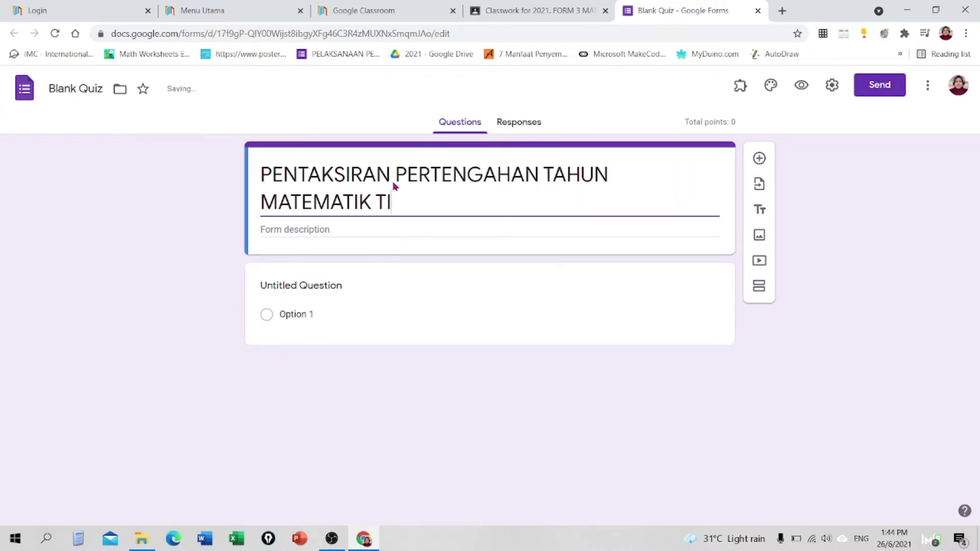
type("NGKATAN 3")
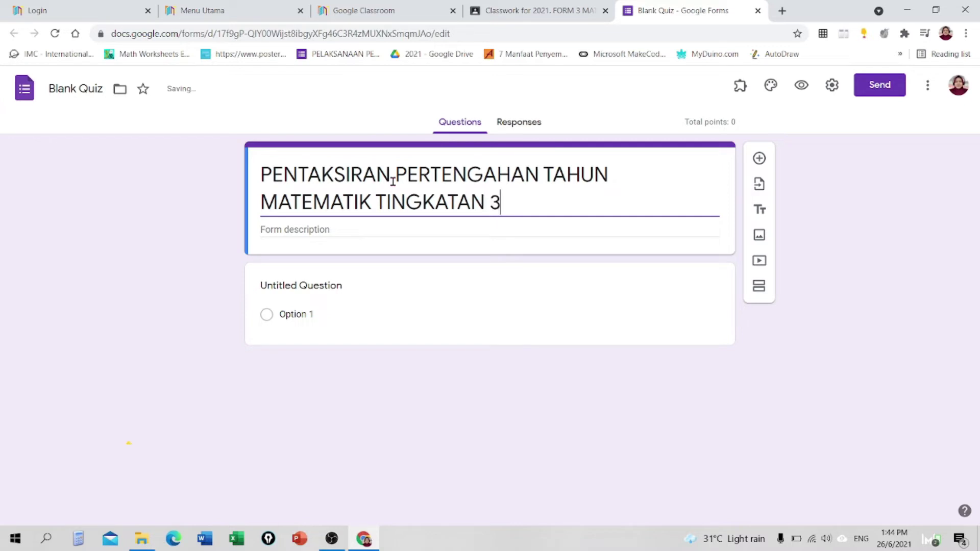
Step: Append "2021" to the form title and enter the description "Kertas soalan ini mengandungi 20 soalan objektif, 10 soalan subjektif dan 2 soalan esei. Jawab semua soalan"
type(" 2021")
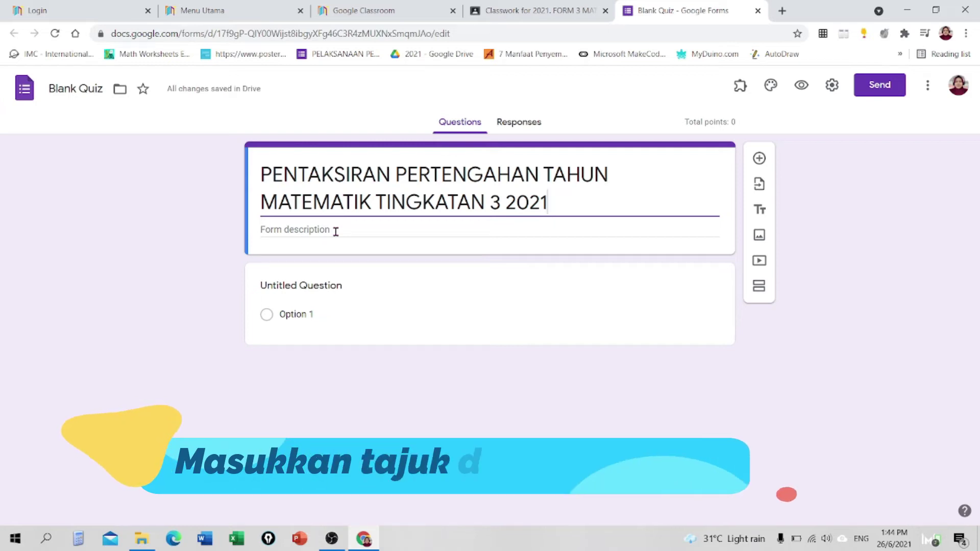
left_click(334, 231)
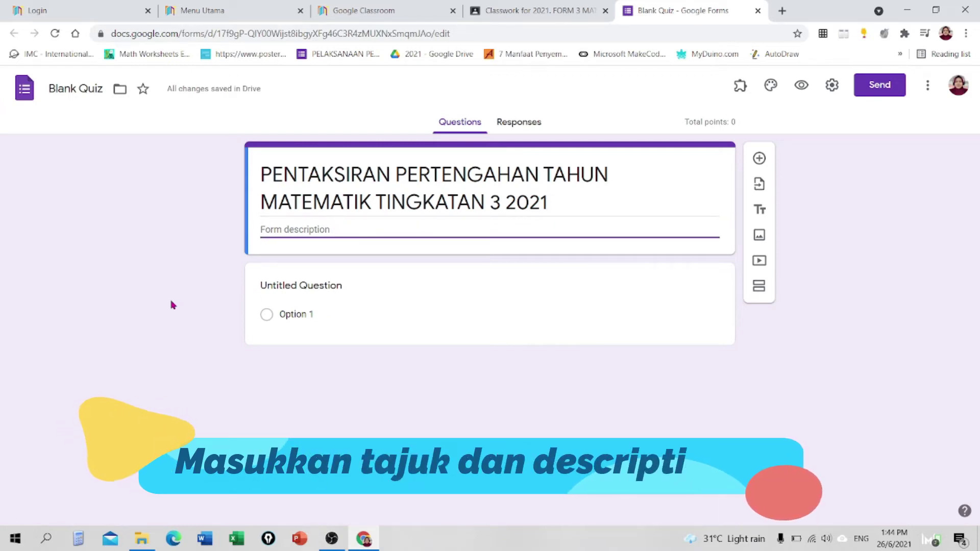
type("Kert")
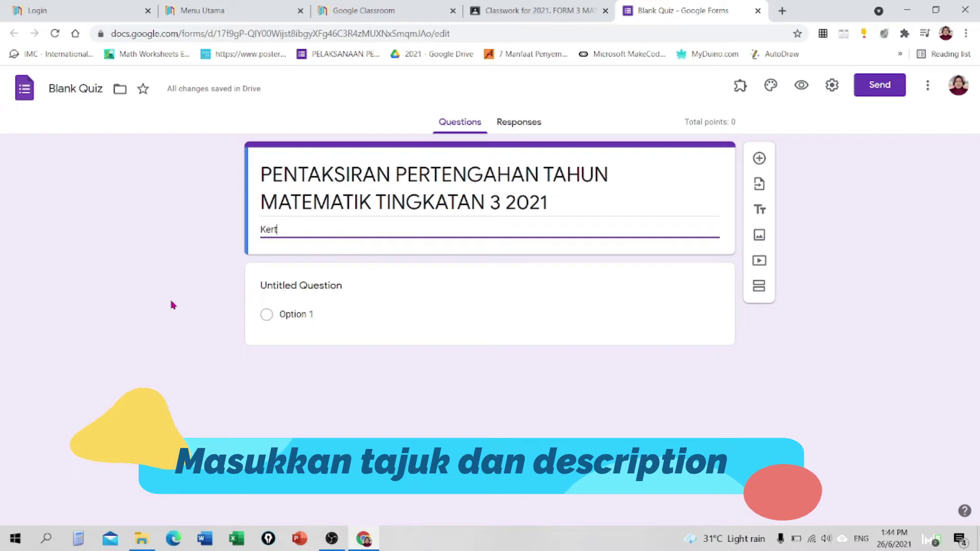
type("as soalan ")
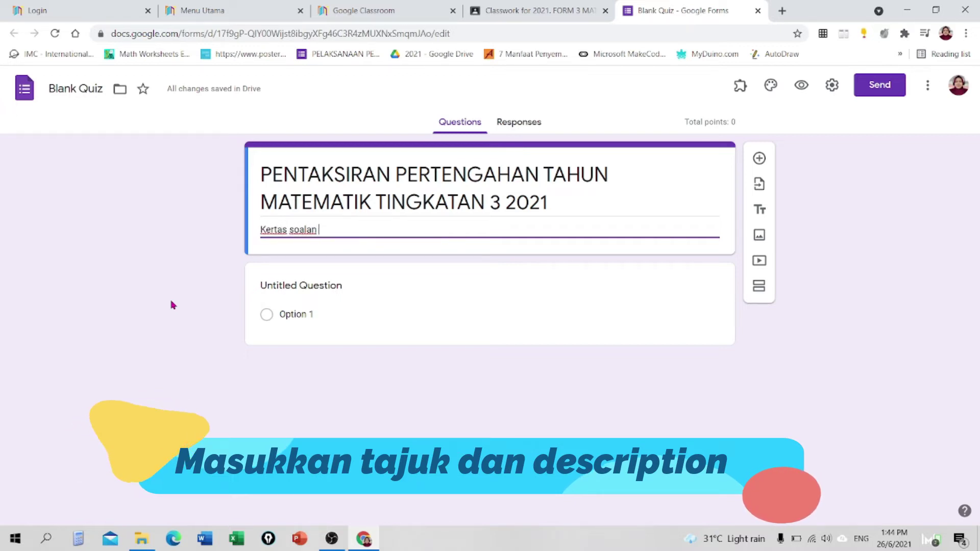
type("ini meng")
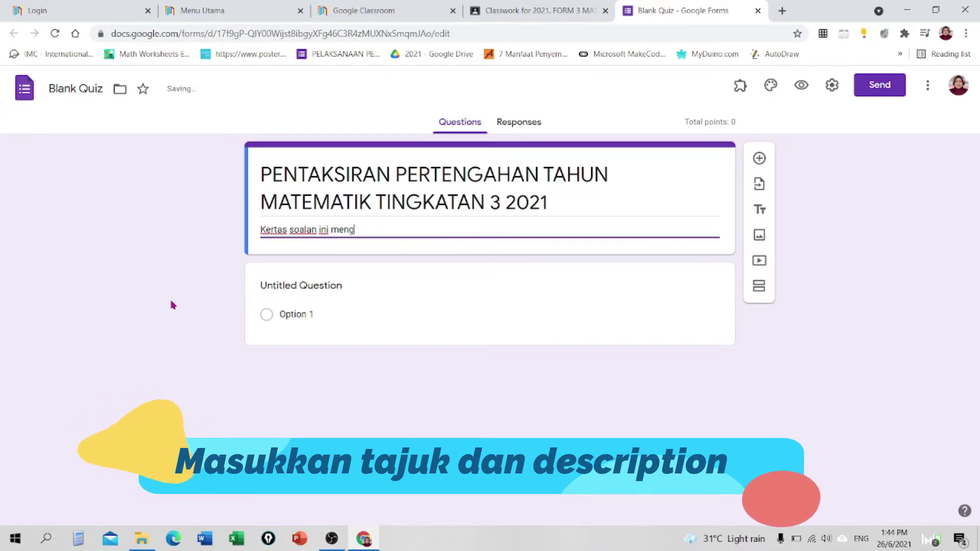
type("andungi ")
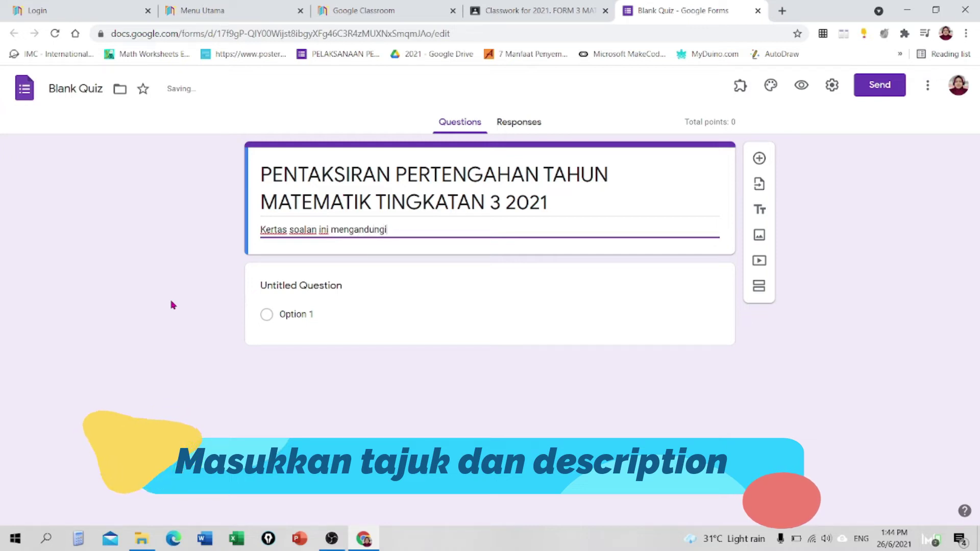
type("20 soalan o")
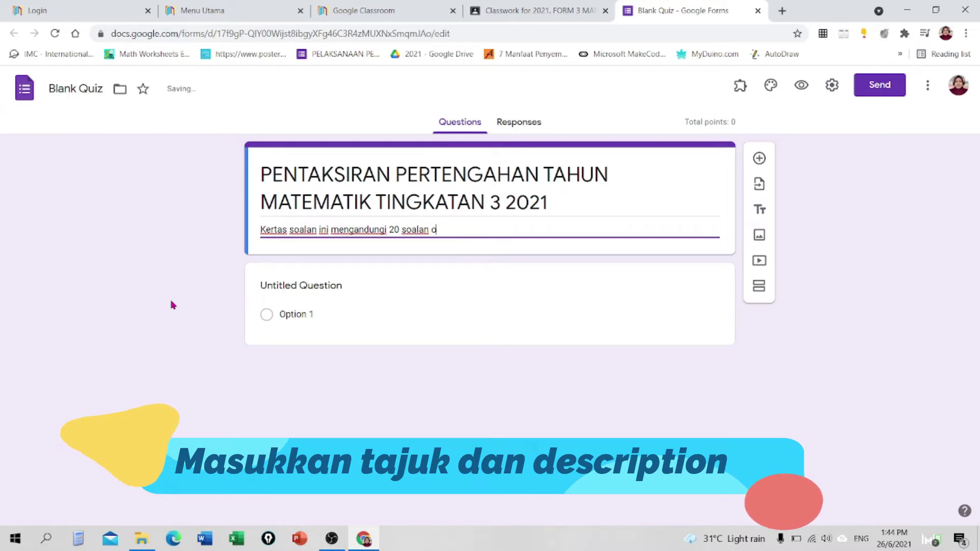
type("bjekti ")
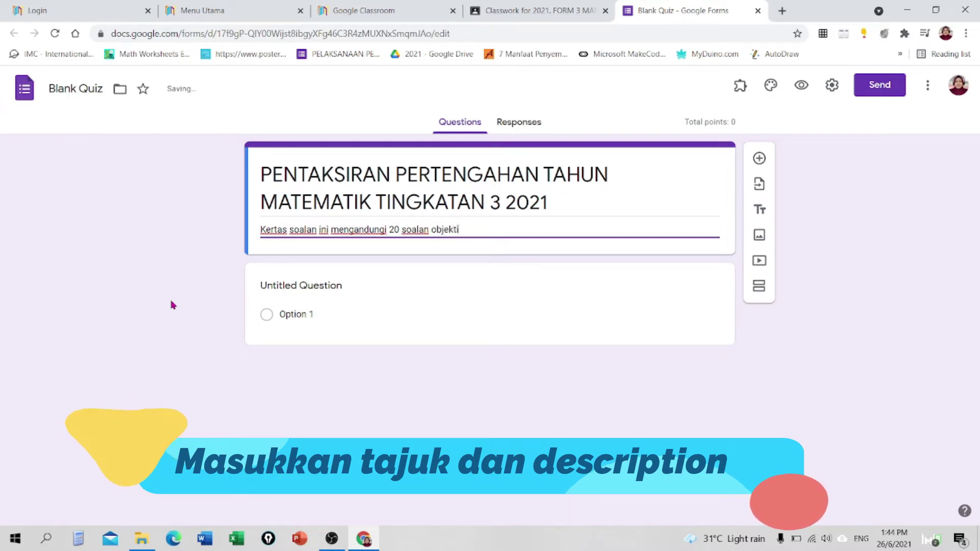
type("f")
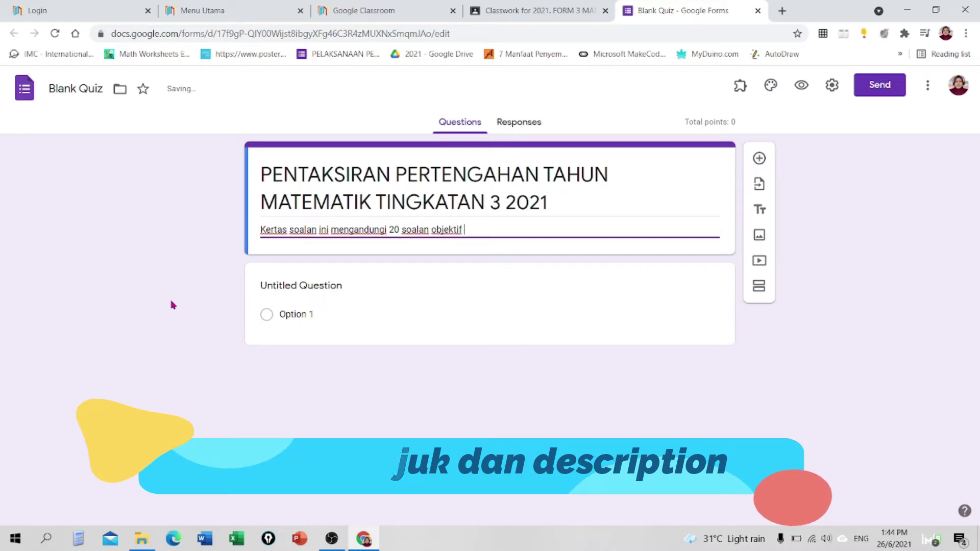
type("10")
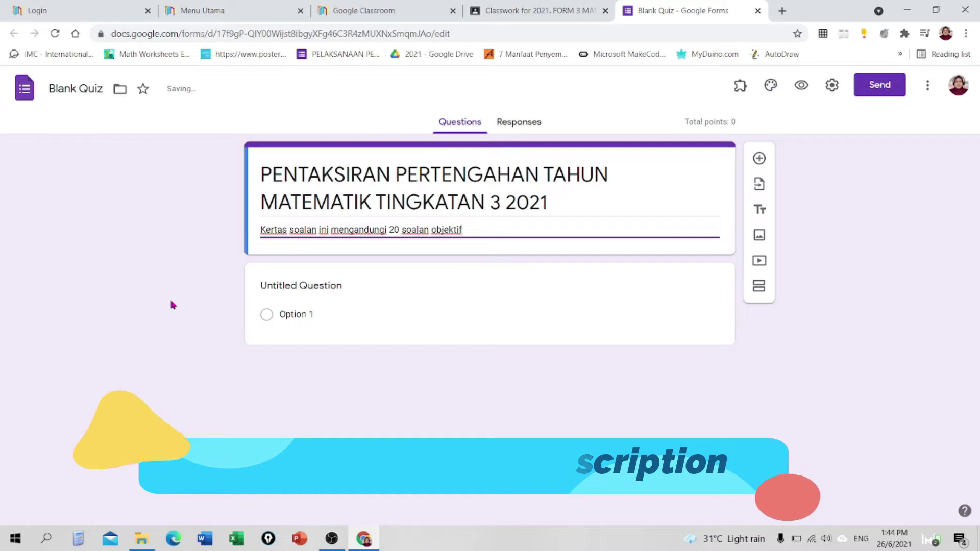
key("BackSpace")
key("BackSpace")
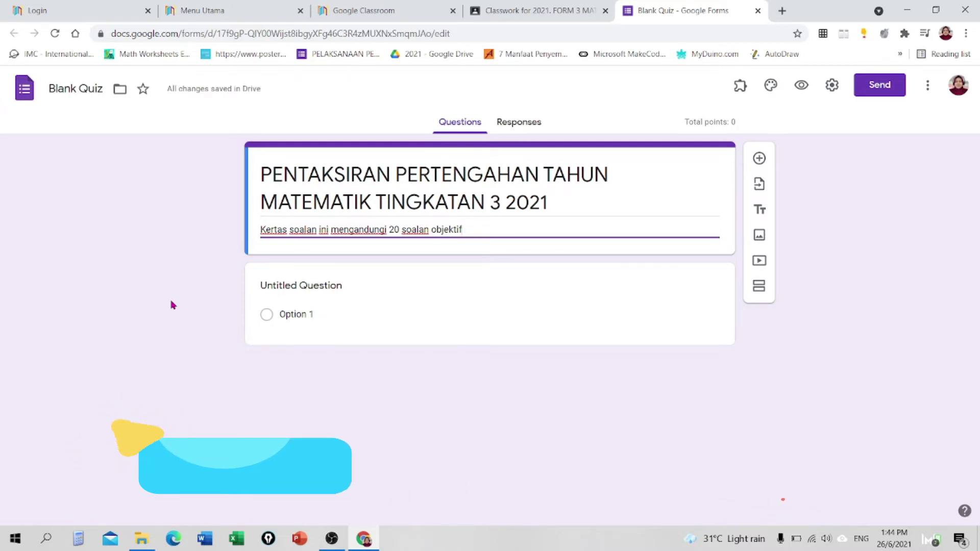
type(", 10 soal")
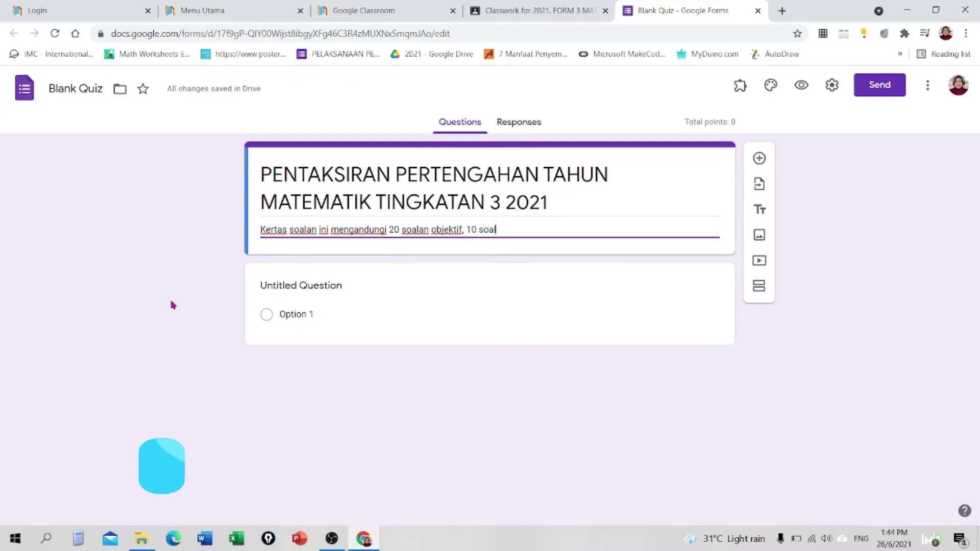
type("an subjekti")
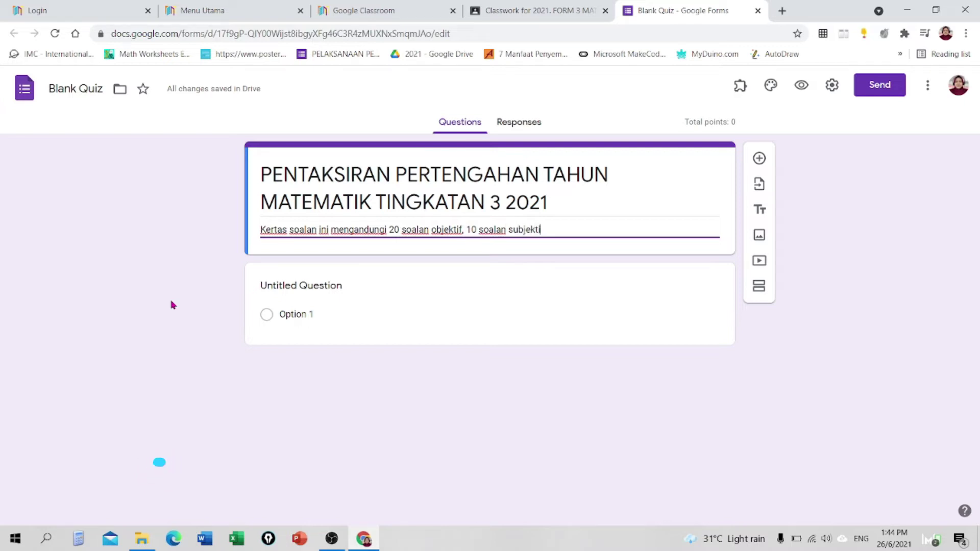
type("f sadan 2 soalan esei. Jawab semua soalan")
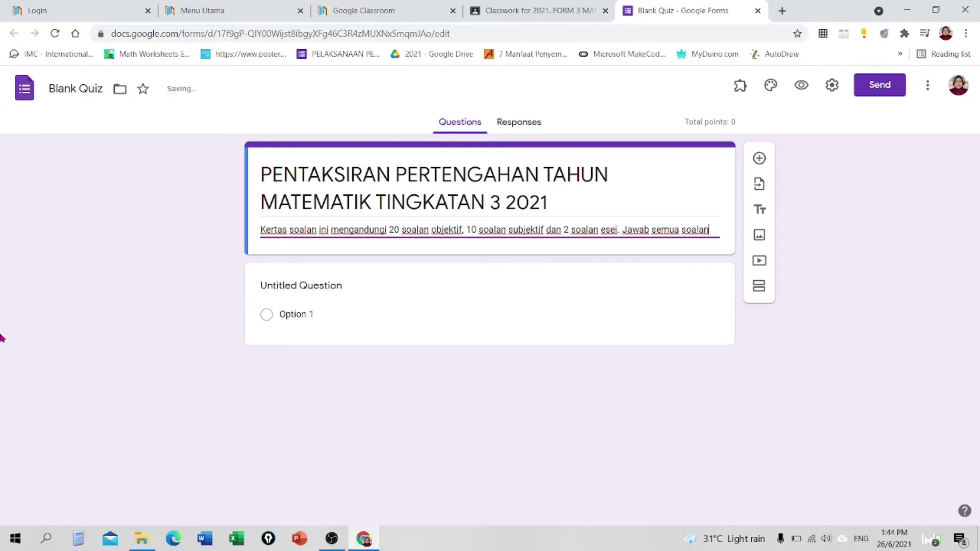
Step: Replace the untitled first question's text with "Yang manakah nombor perdana?"
mouse_move(337, 550)
left_click(289, 287)
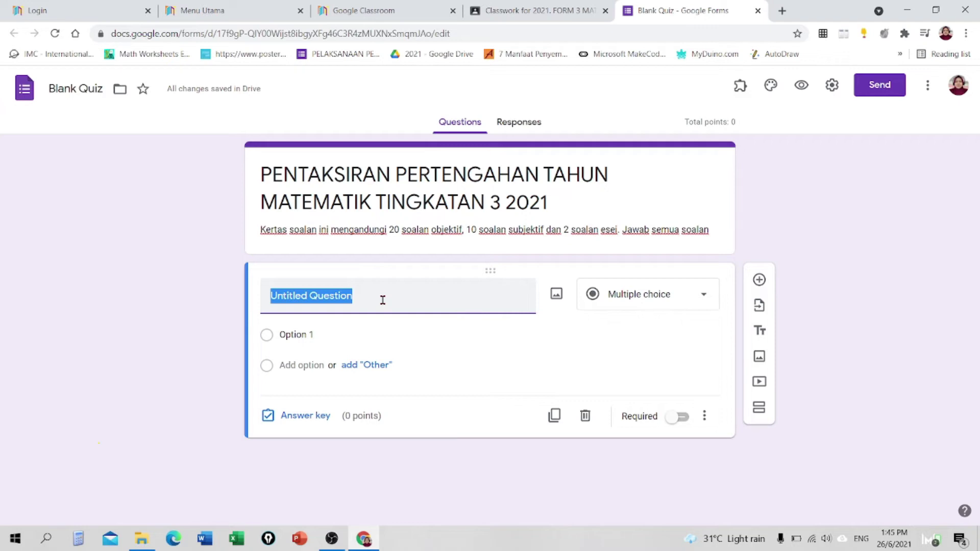
type("A")
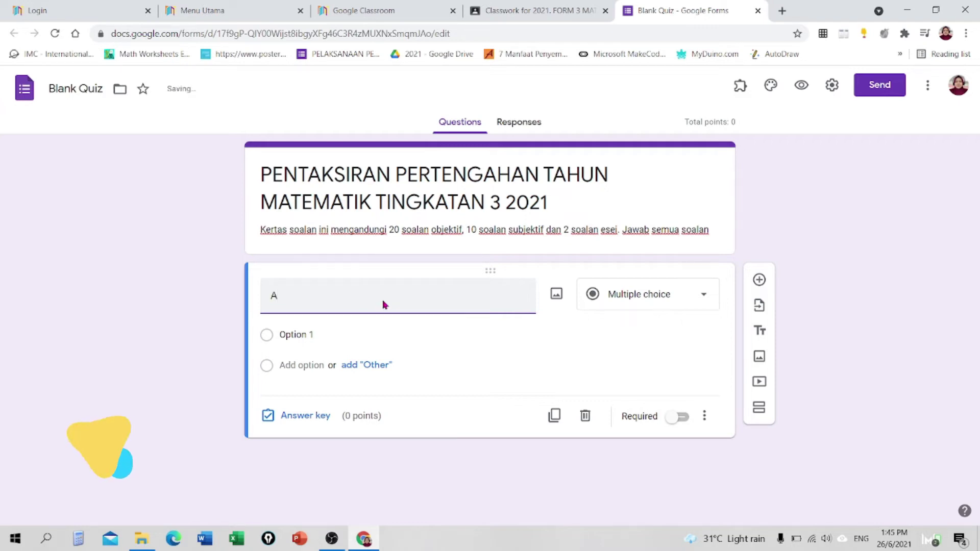
key("BackSpace")
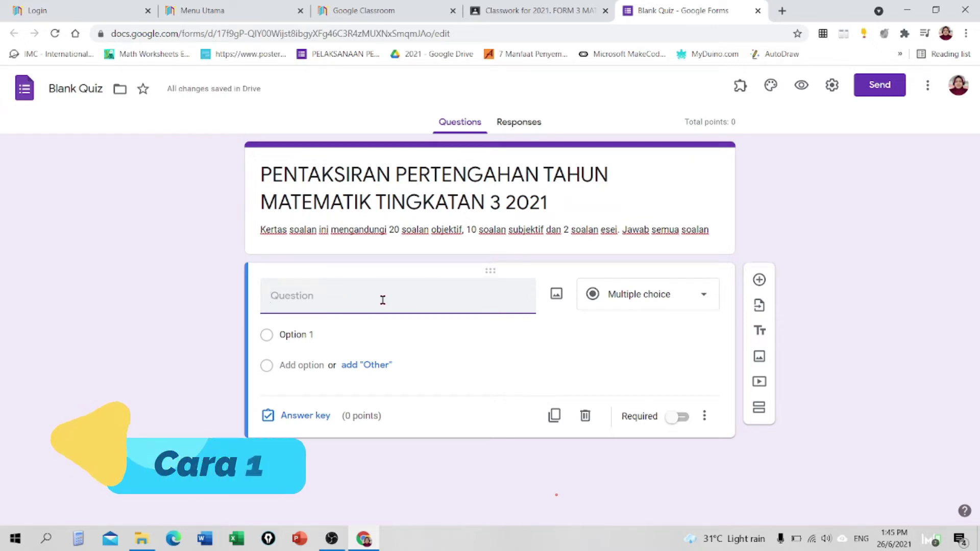
type("Yang manakah")
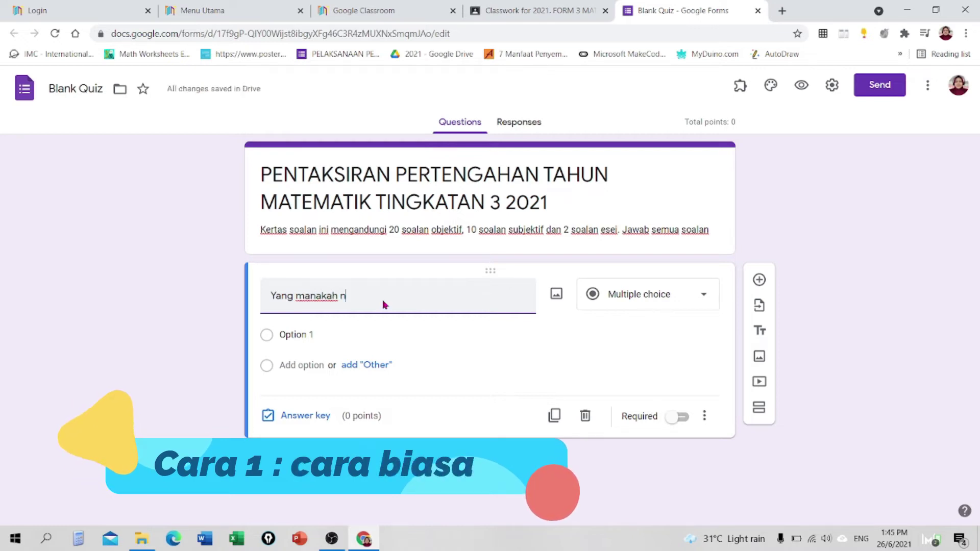
type(" nombor perdana?")
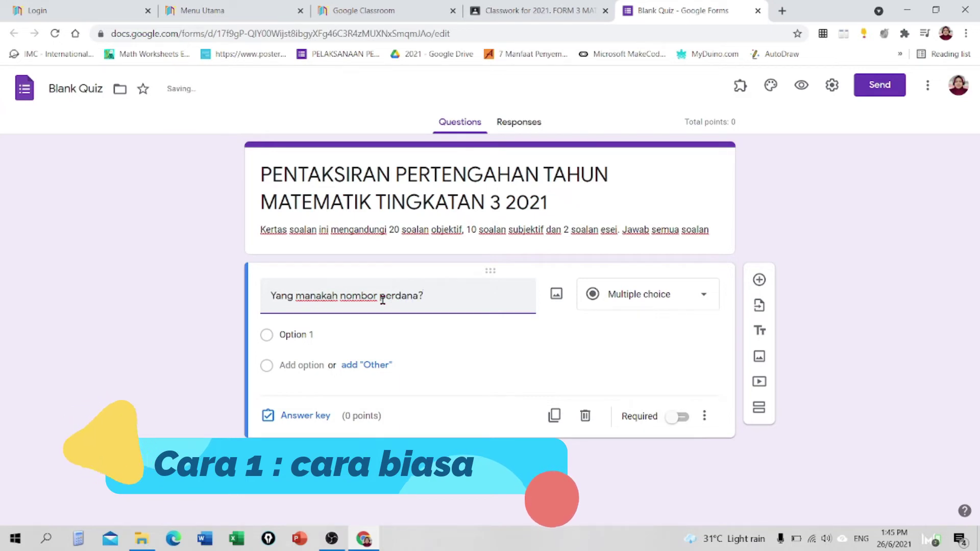
Step: Give the "Yang manakah nombor perdana?" question four answer options: 1, 2, 3 and 4
left_click(301, 335)
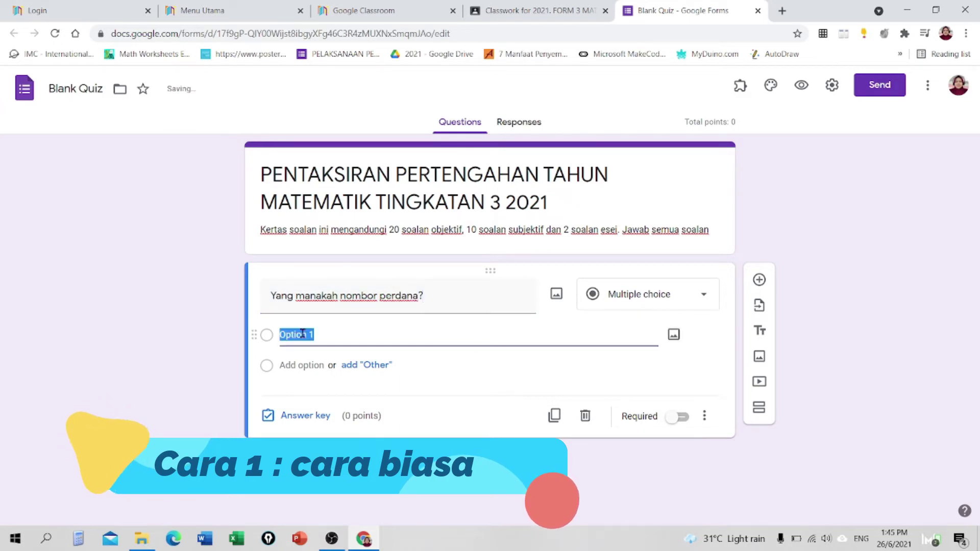
type("1")
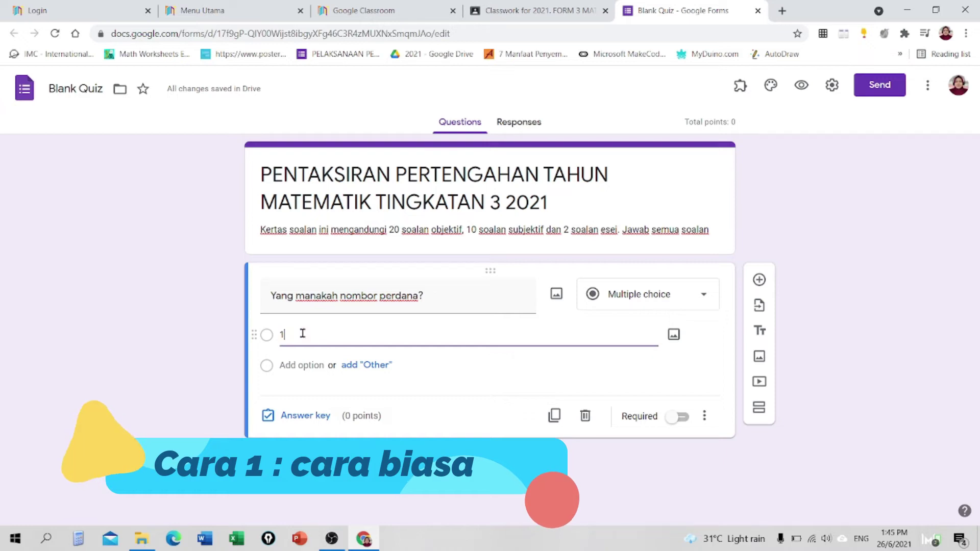
left_click(310, 366)
type("2")
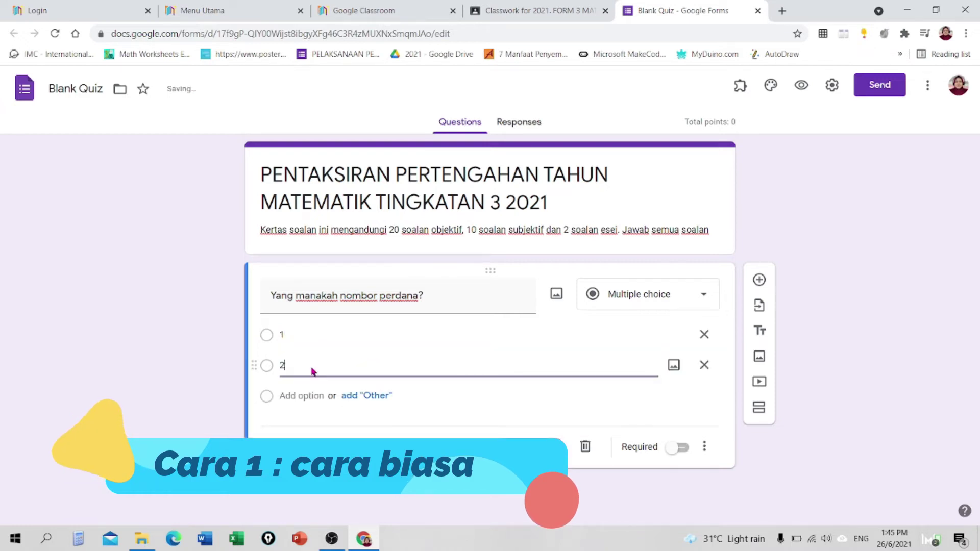
left_click(302, 396)
type("3")
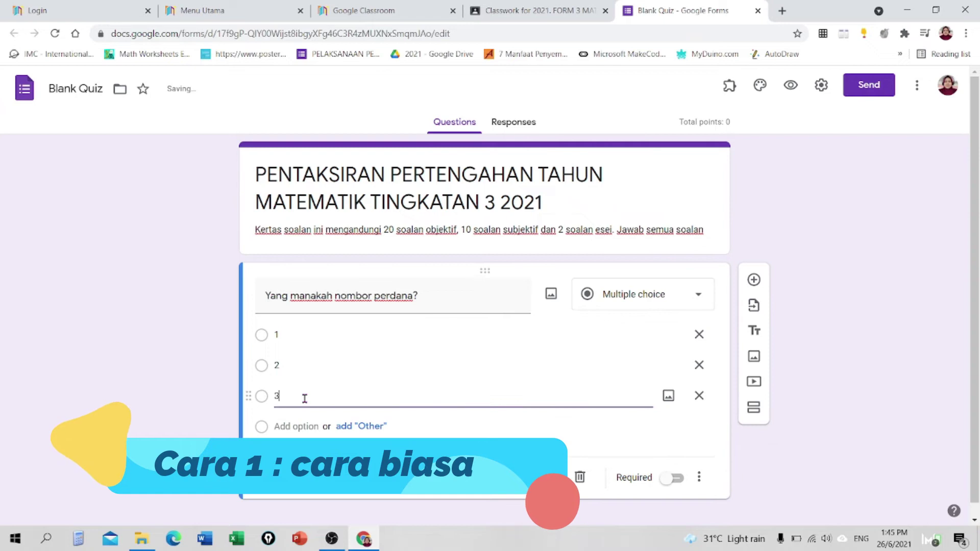
left_click(297, 426)
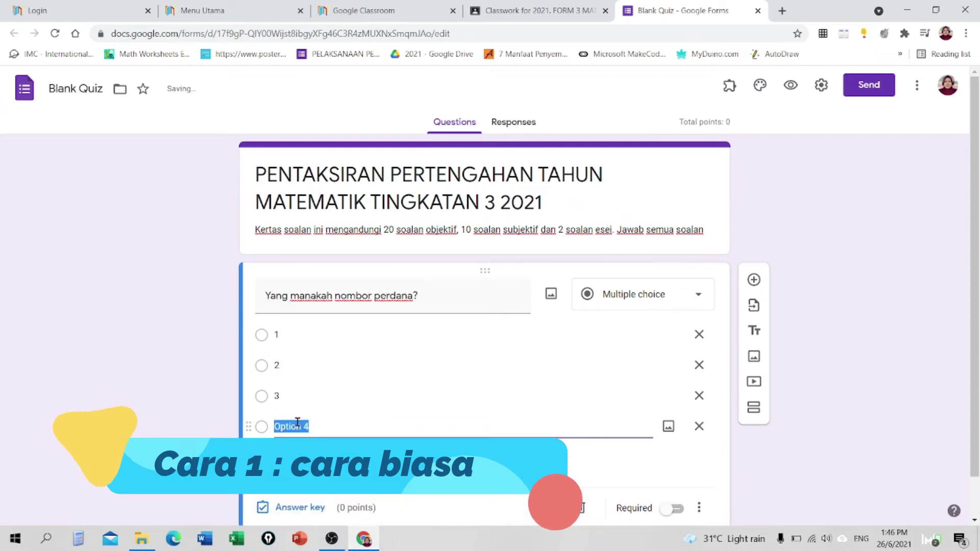
type("4")
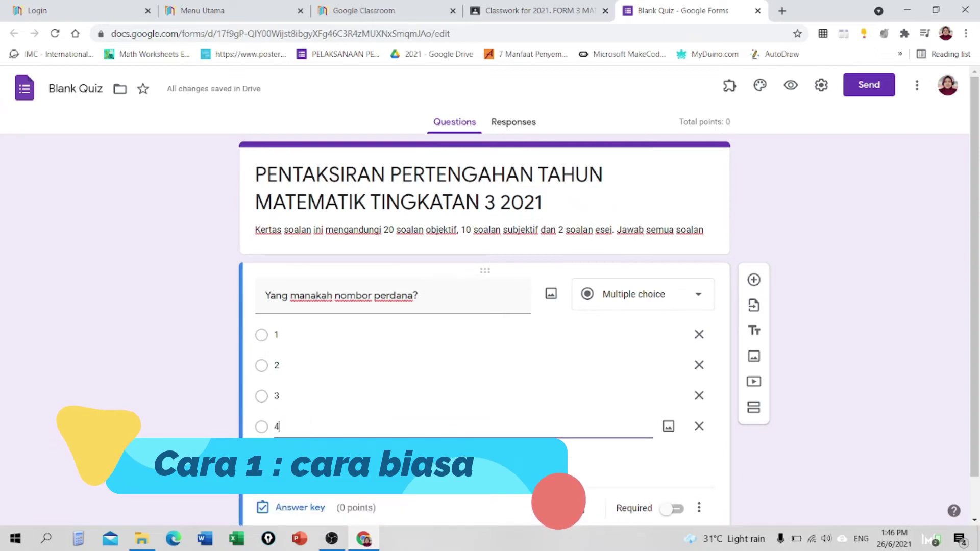
Step: Set the question's answer key to option 3 as the only correct answer, worth 1 point
left_click_drag(976, 292, 978, 321)
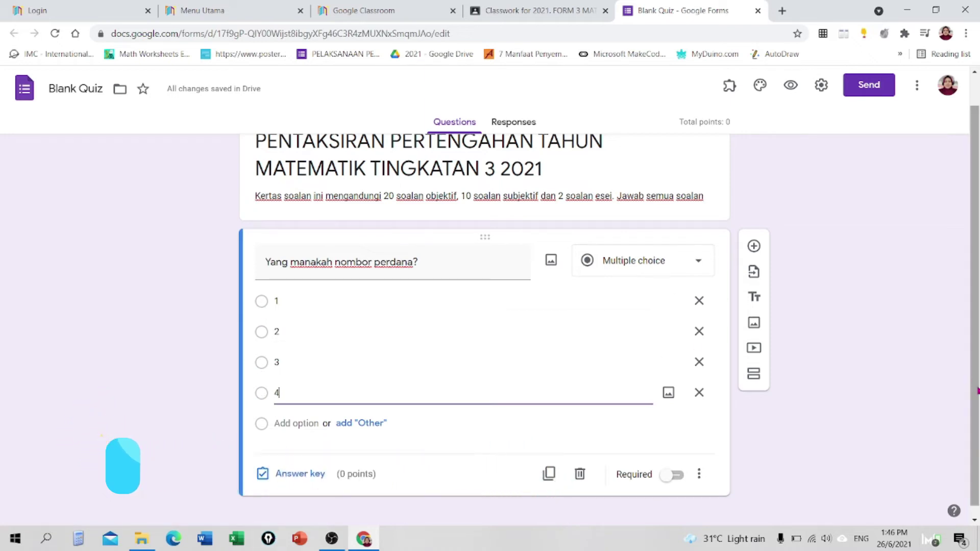
scroll(978, 391, "down", 1)
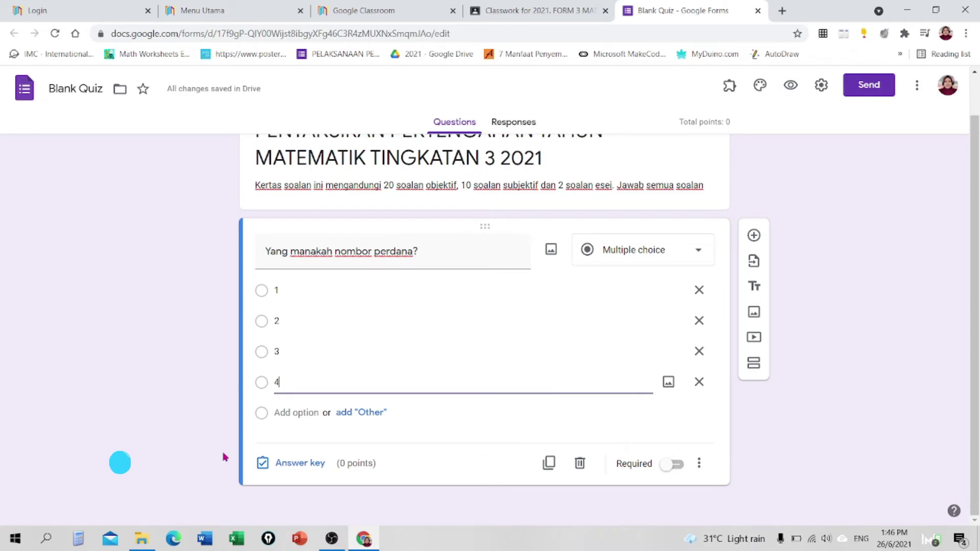
left_click(290, 468)
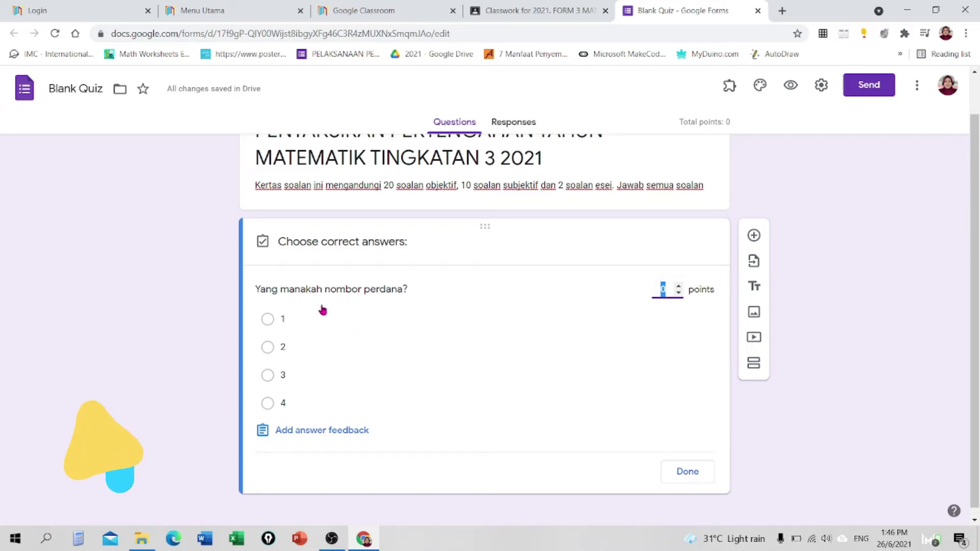
left_click(267, 345)
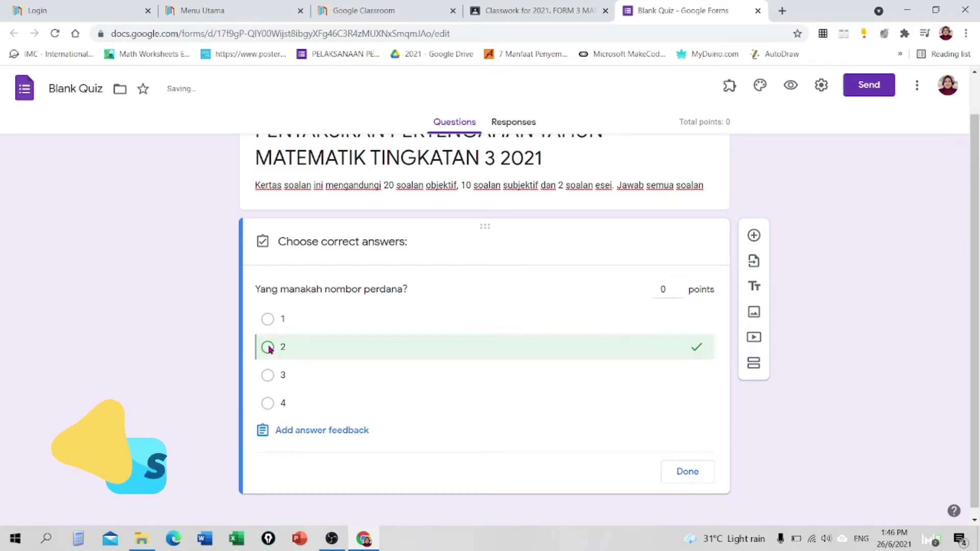
left_click(266, 375)
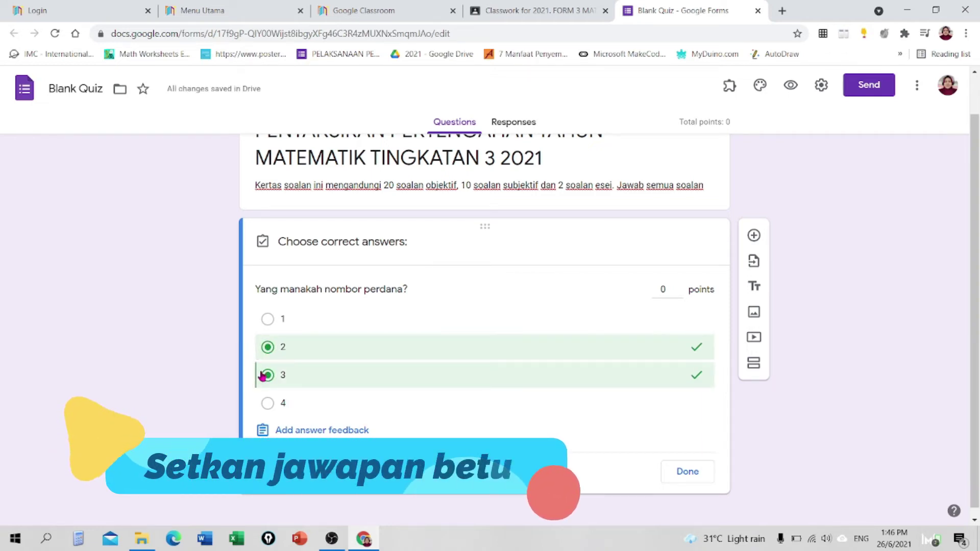
left_click(678, 286)
left_click(679, 287)
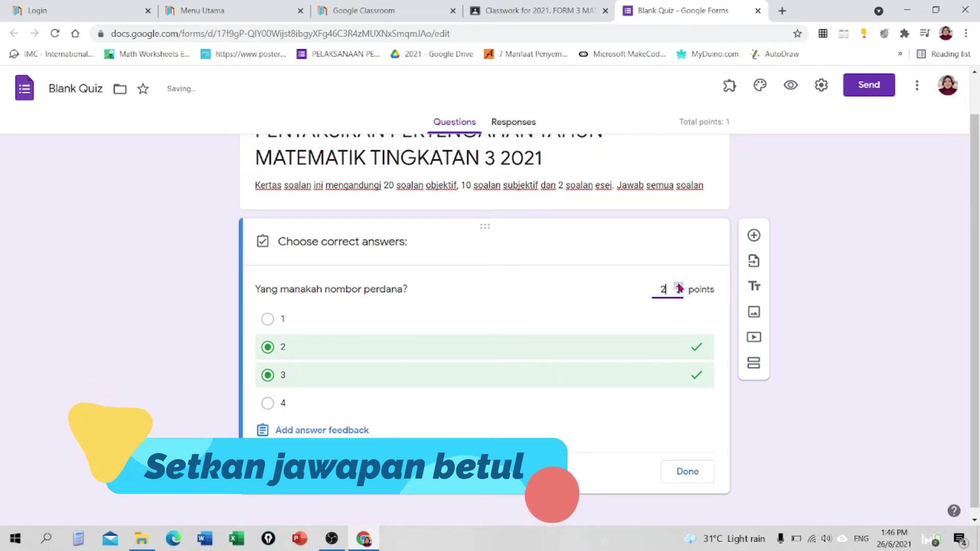
left_click(268, 348)
left_click(677, 293)
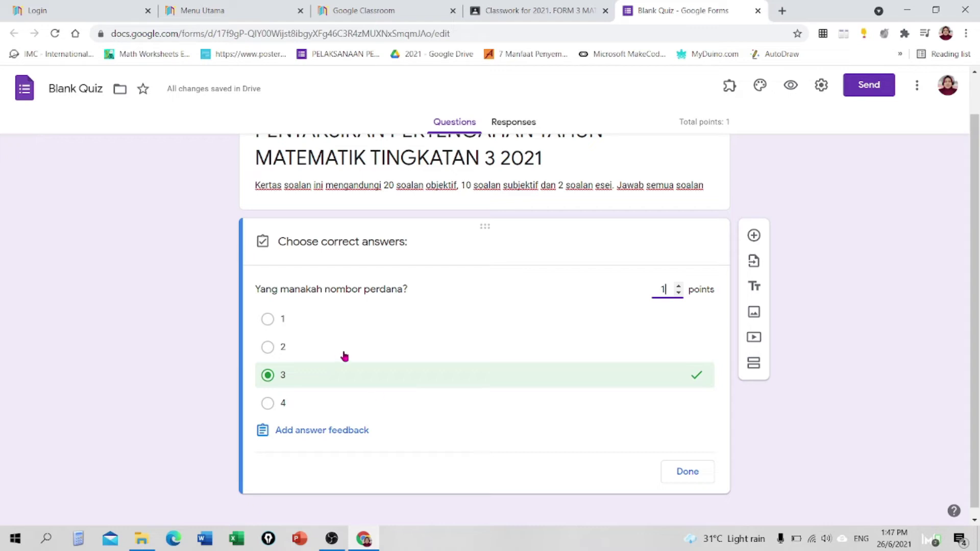
left_click(685, 473)
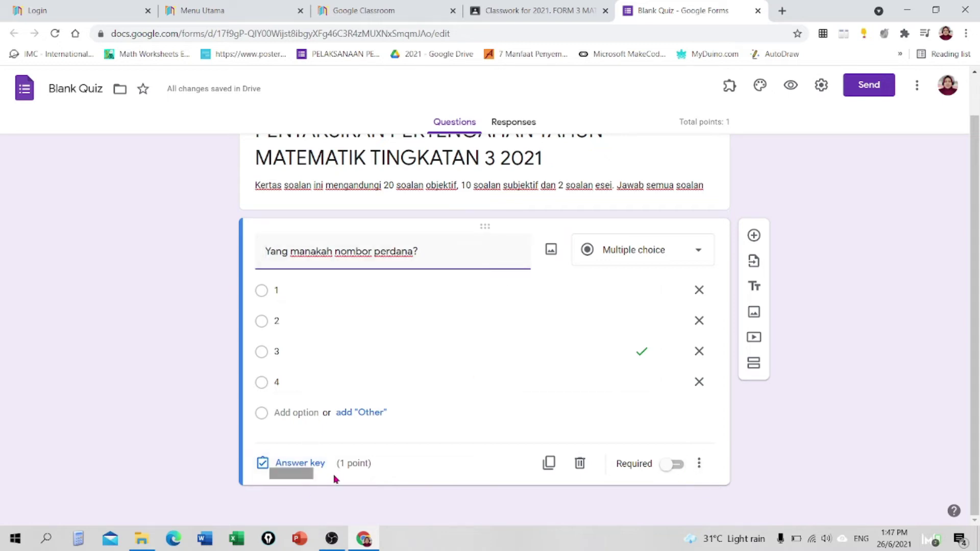
Step: Make the "Yang manakah nombor perdana?" question required and add a new question below it
left_click(669, 464)
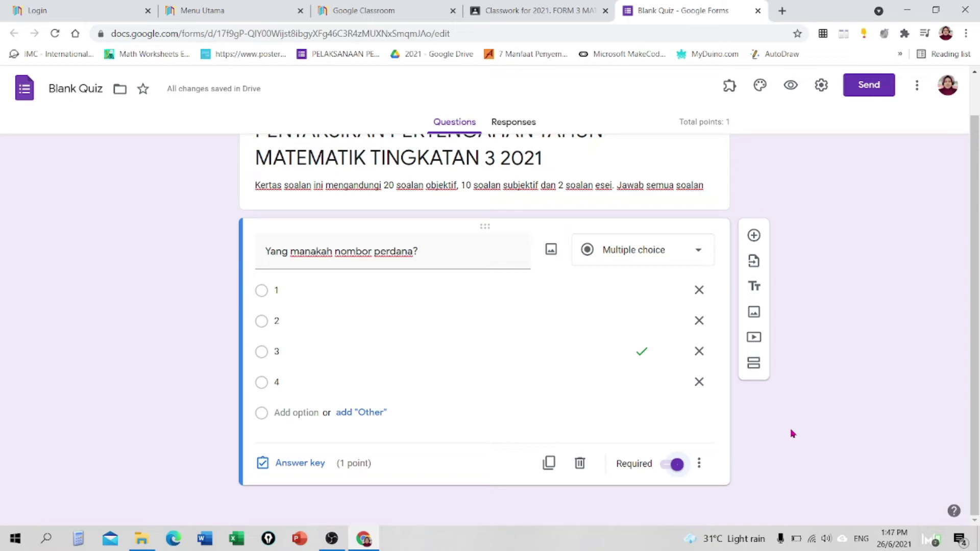
left_click(754, 238)
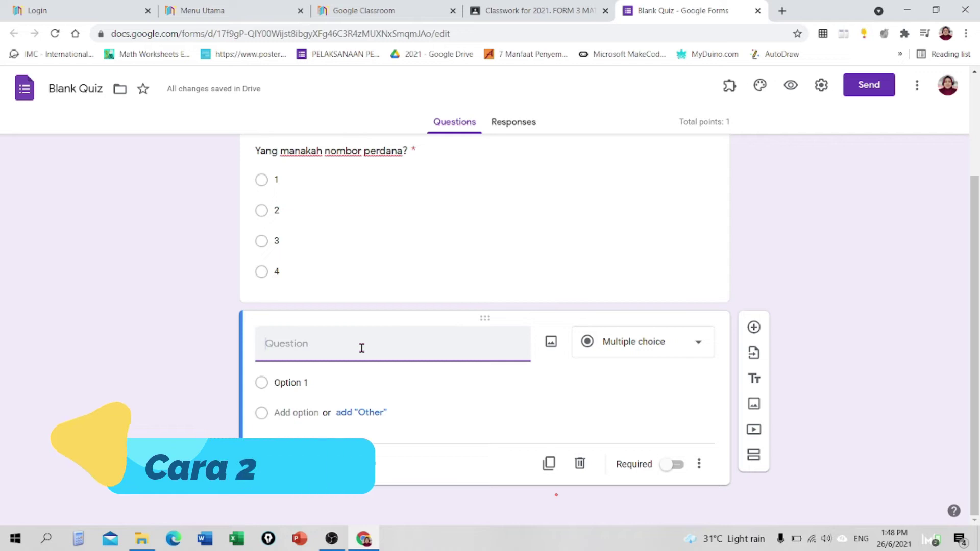
Step: Title the new question SOALAN 2 and insert image 2 from the PPT folder in Pictures into it
type("S")
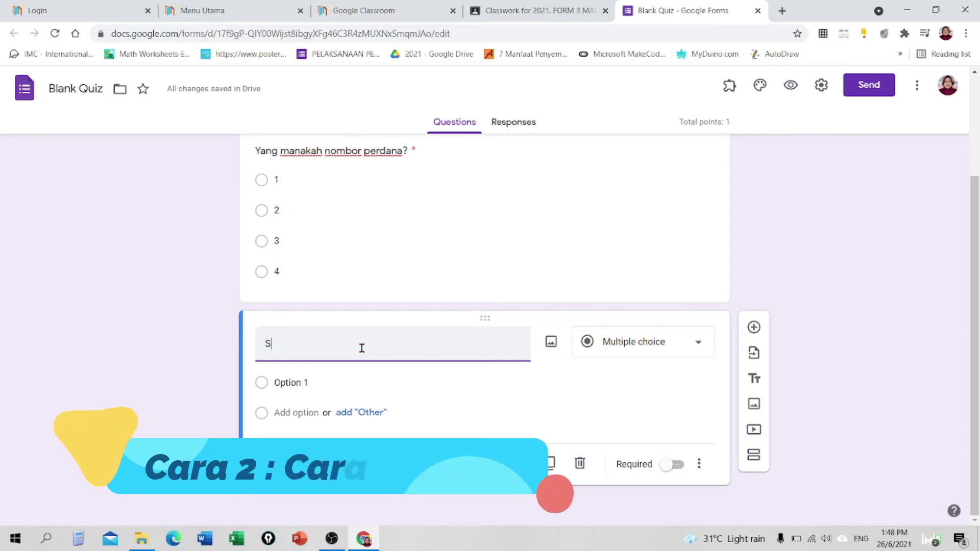
type("OALAN 2")
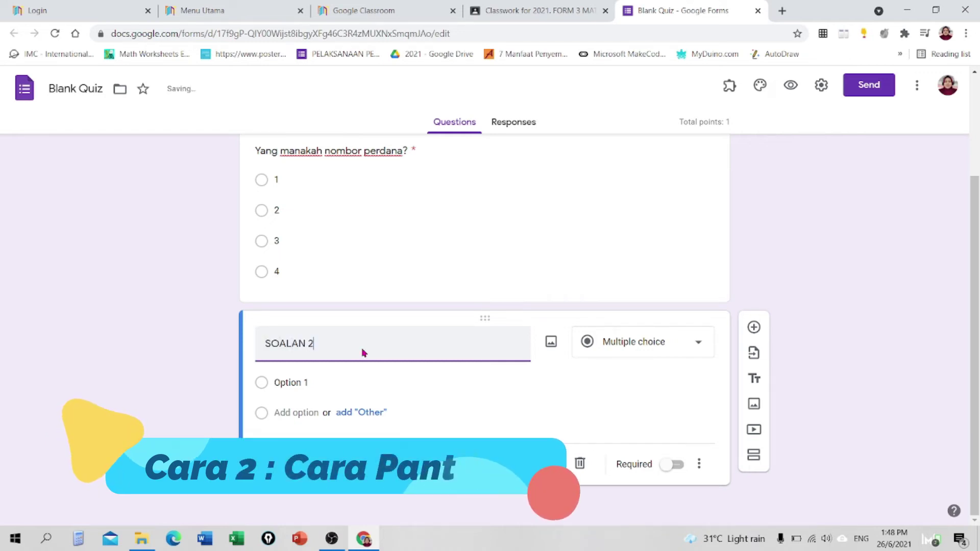
left_click(550, 343)
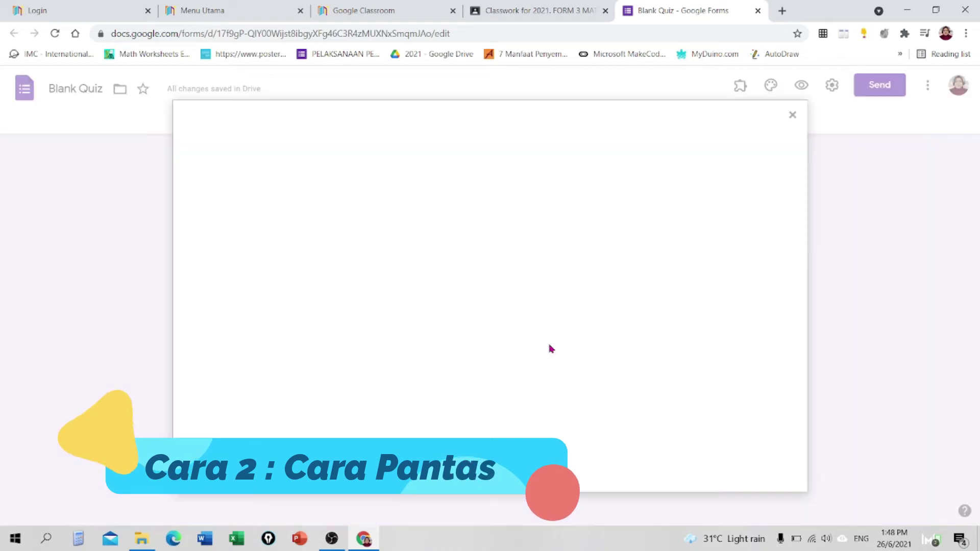
left_click(499, 376)
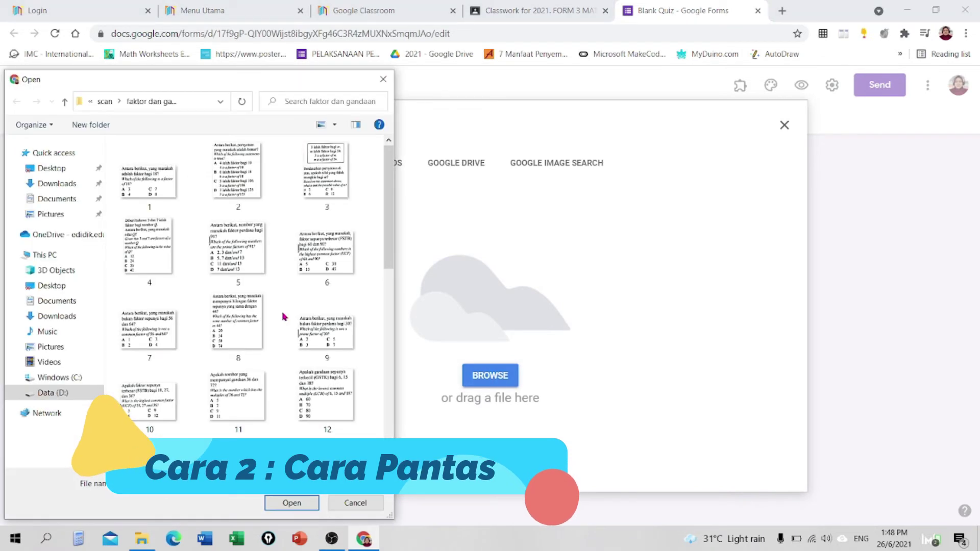
left_click(49, 396)
left_click(67, 214)
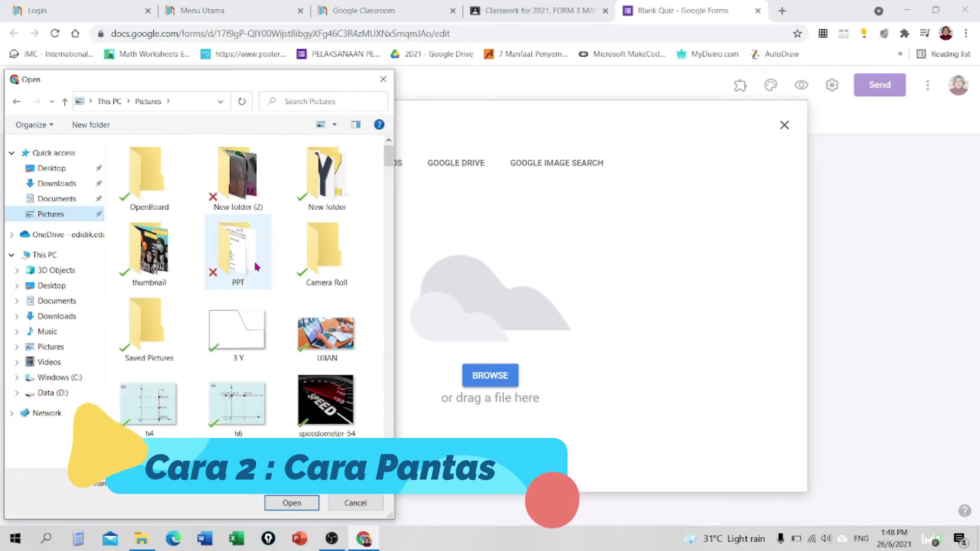
double_click(257, 267)
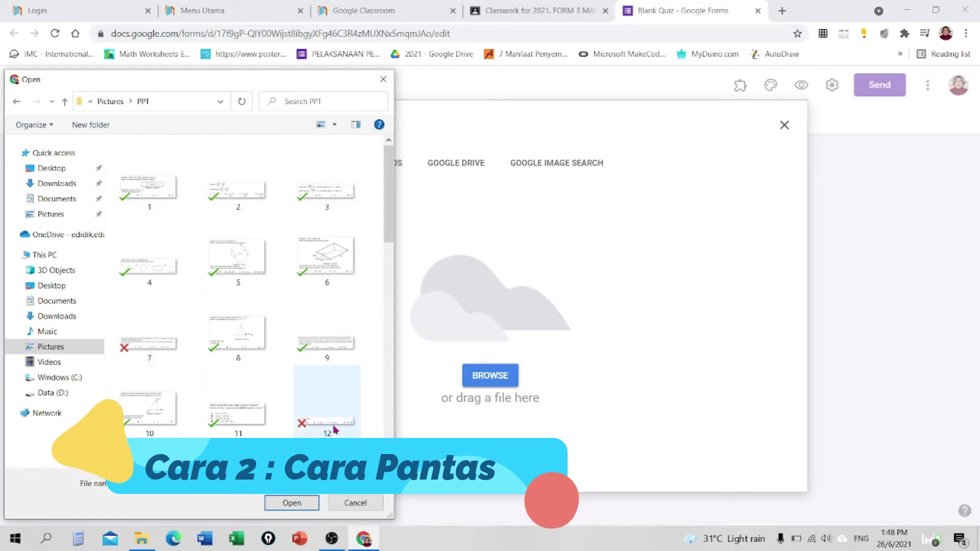
double_click(249, 200)
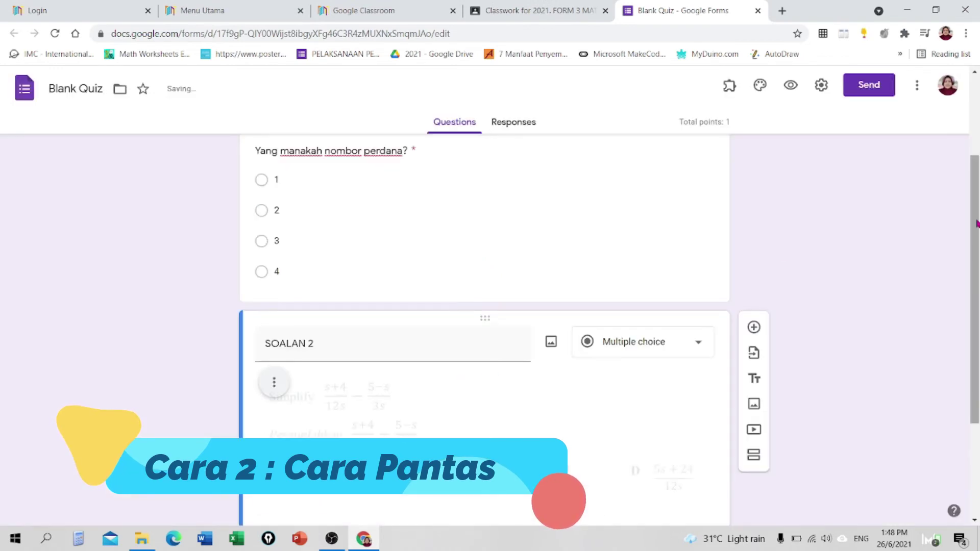
Step: Give the SOALAN 2 question four answer options, A, B, C and D, using the suggested options after A
scroll(976, 224, "down", 3)
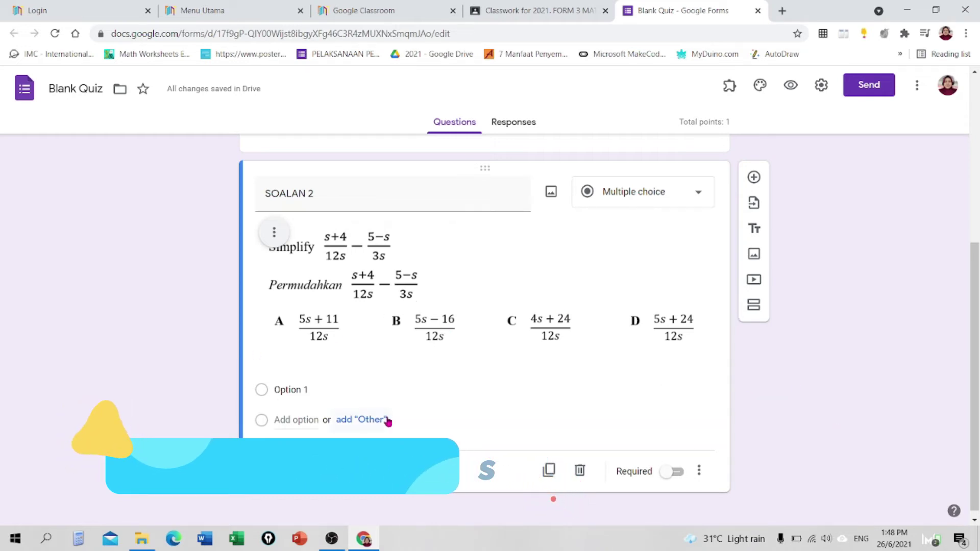
left_click(295, 390)
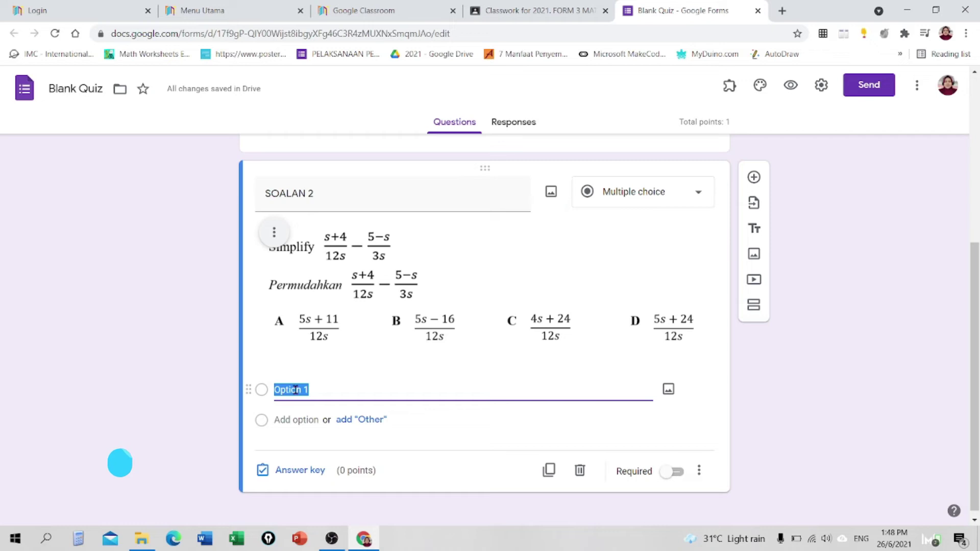
type("A")
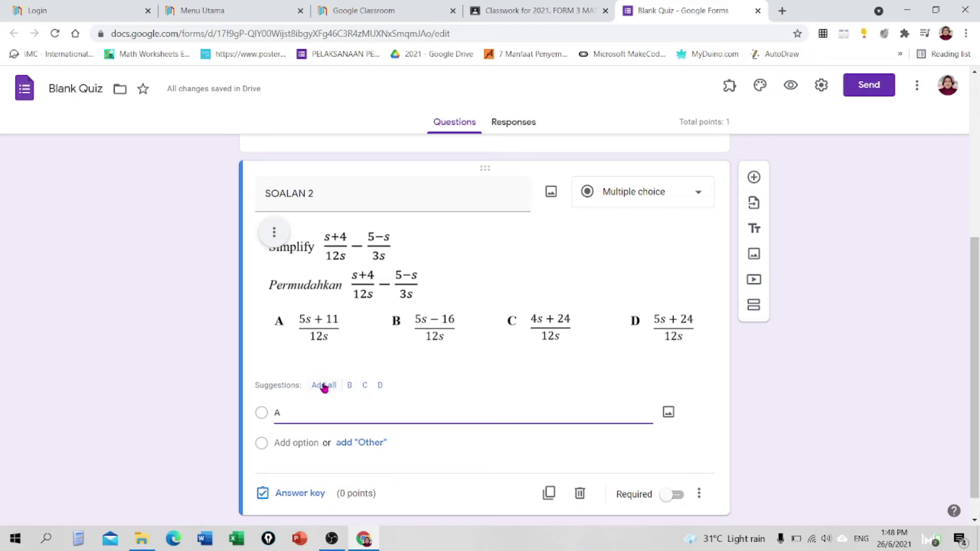
left_click(324, 386)
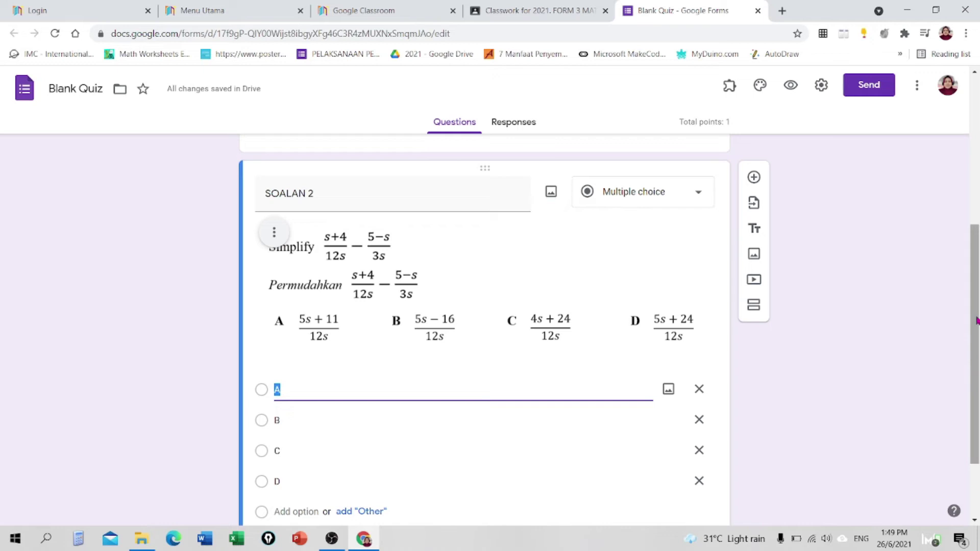
Step: Set the SOALAN 2 answer key to option C, worth 1 point
scroll(972, 382, "down", 2)
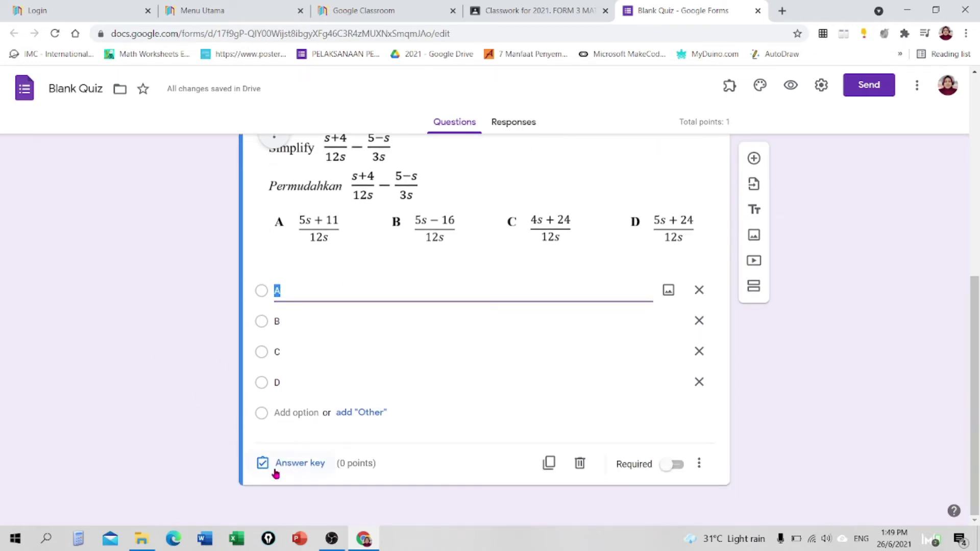
left_click(295, 464)
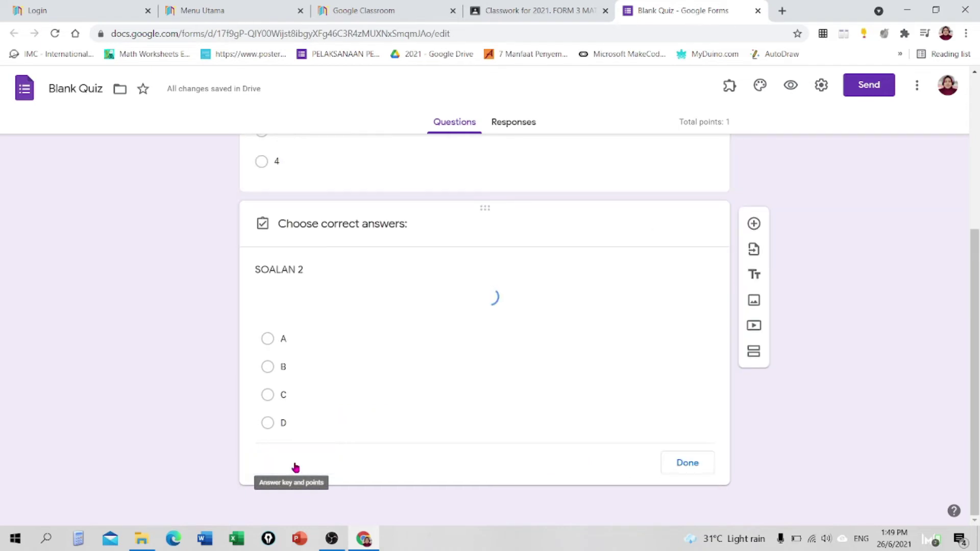
scroll(975, 345, "down", 3)
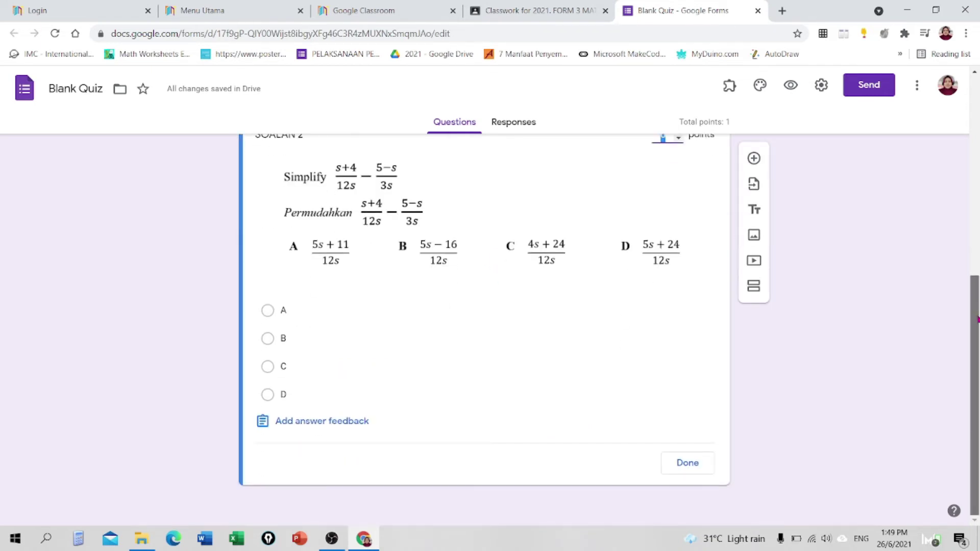
left_click_drag(977, 319, 979, 289)
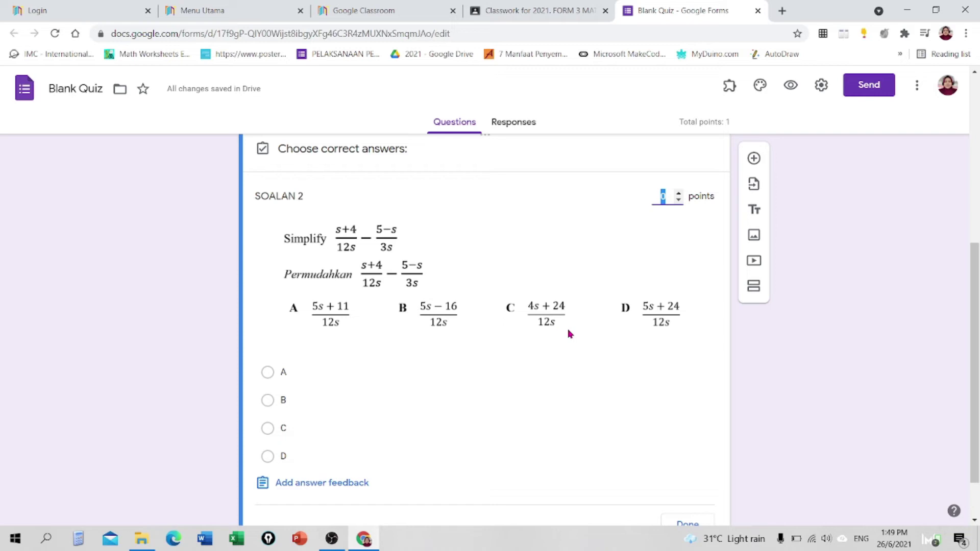
left_click(268, 428)
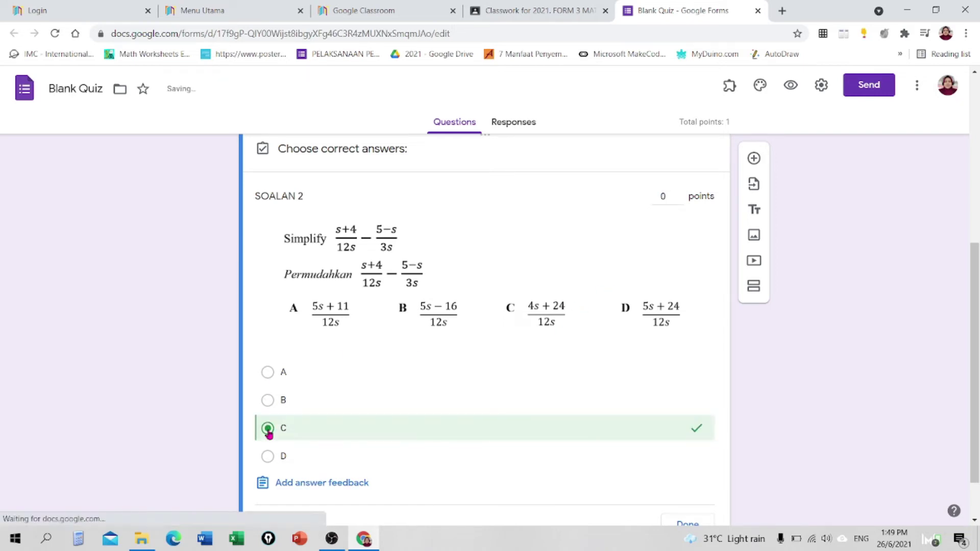
left_click(678, 194)
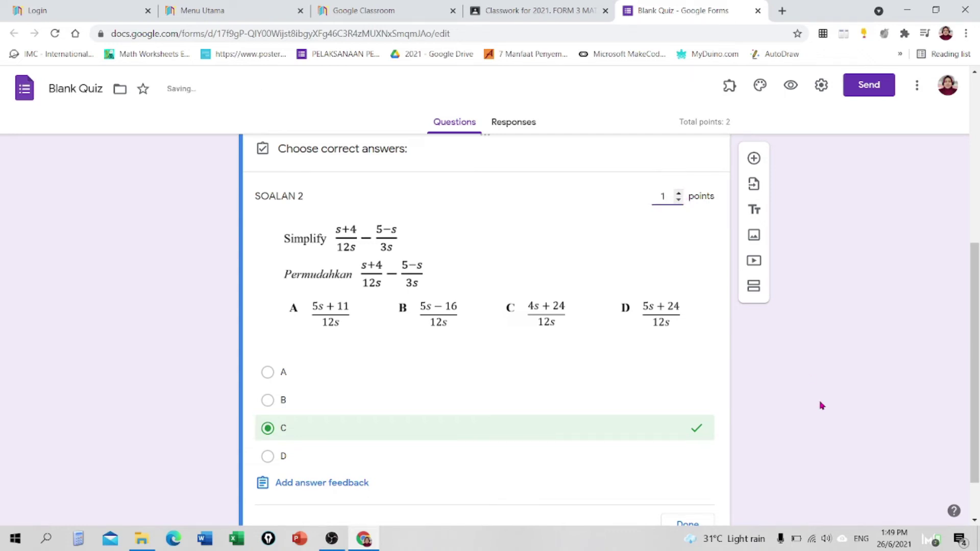
scroll(510, 388, "down", 1)
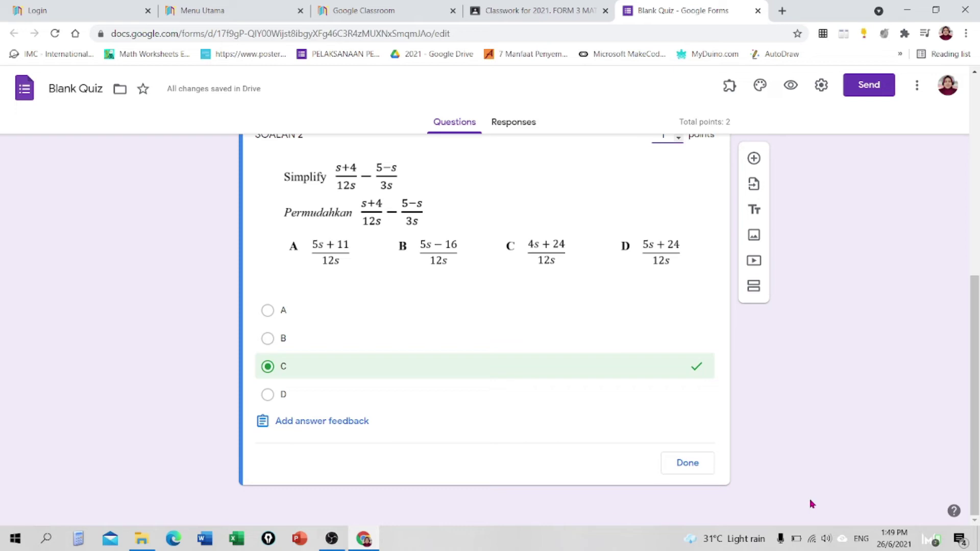
left_click(687, 463)
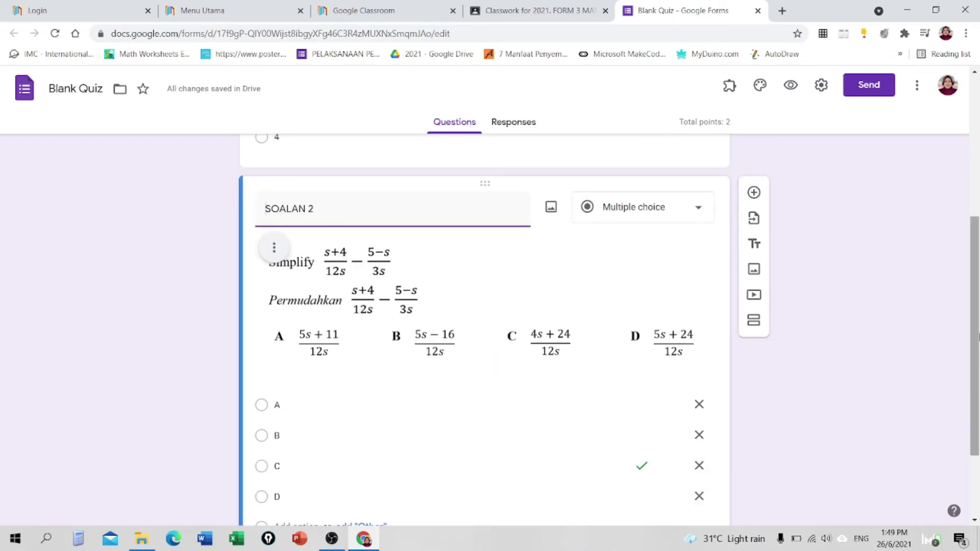
Step: Make the SOALAN 2 question required and duplicate it
scroll(619, 481, "down", 2)
left_click(663, 467)
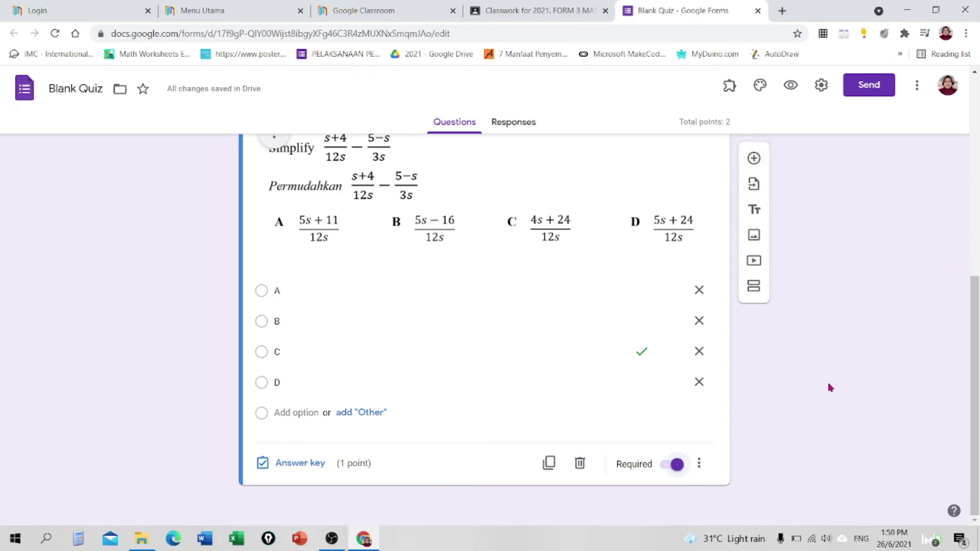
left_click(549, 465)
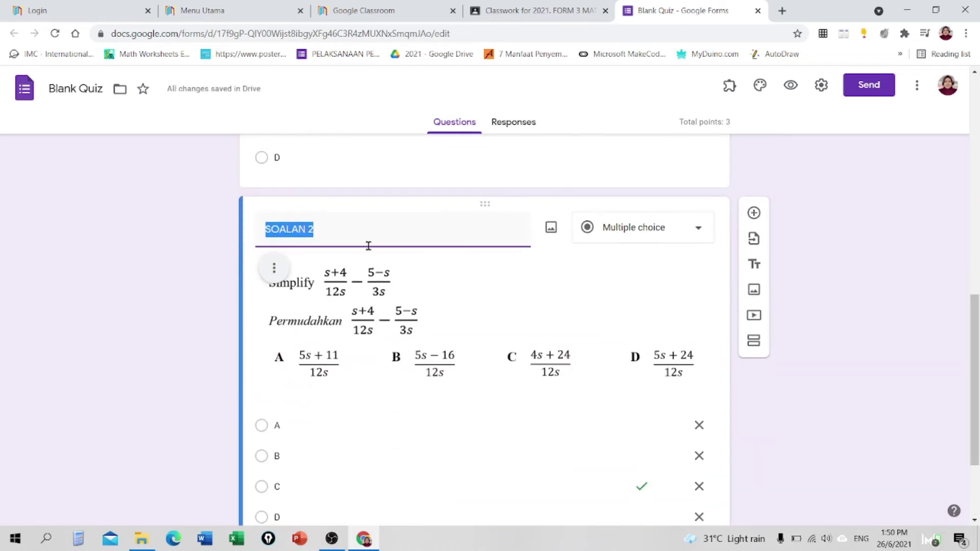
Step: Retitle the duplicated question SOALAN 3 and replace its image with image 3 from the PPT folder
left_click(383, 227)
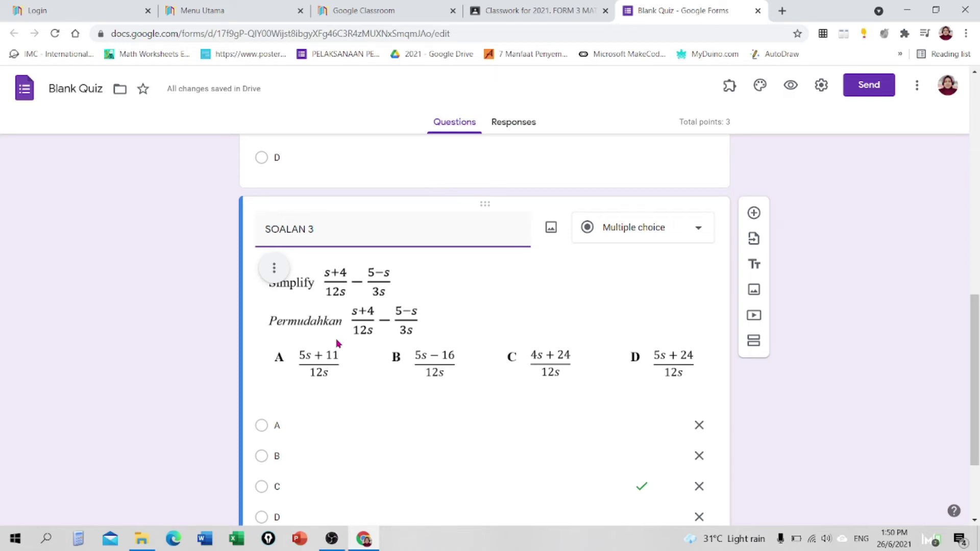
left_click(275, 268)
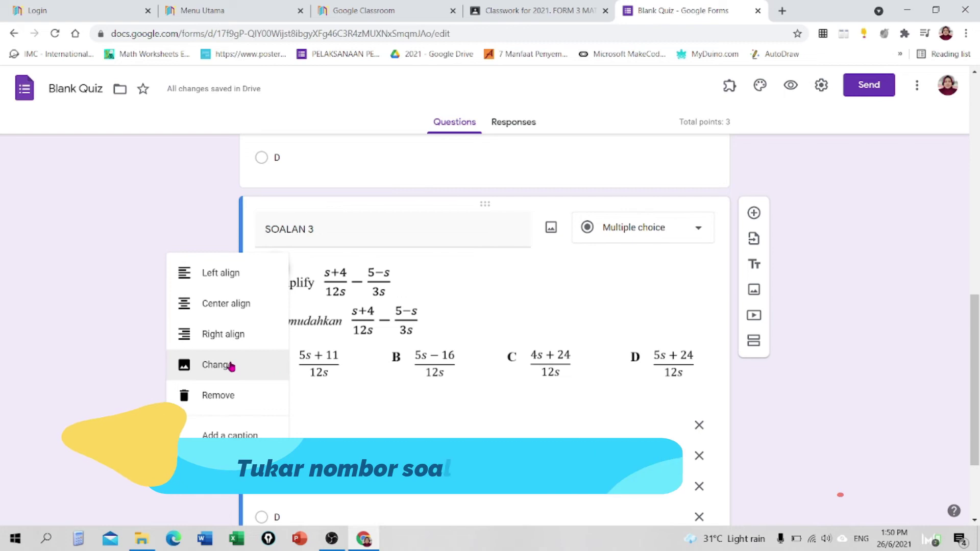
left_click(229, 366)
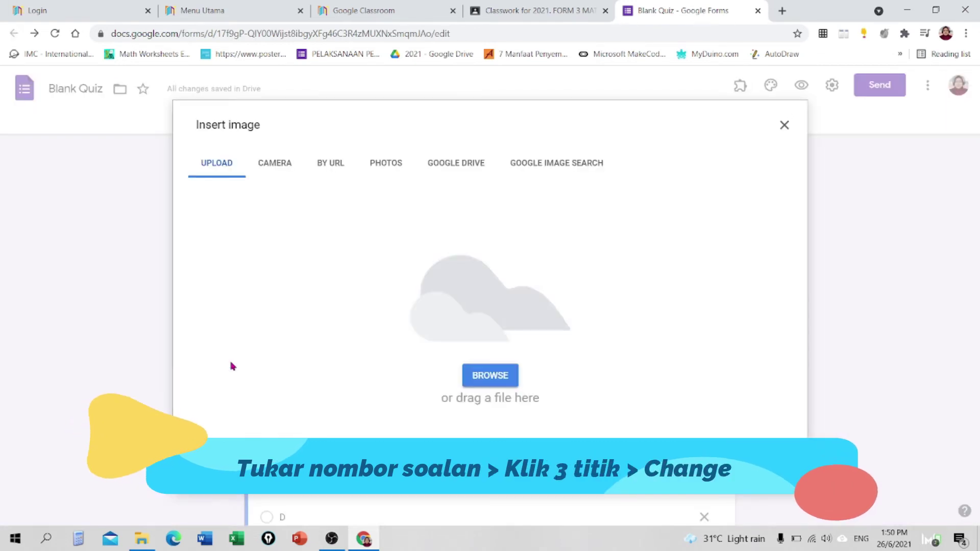
left_click(491, 376)
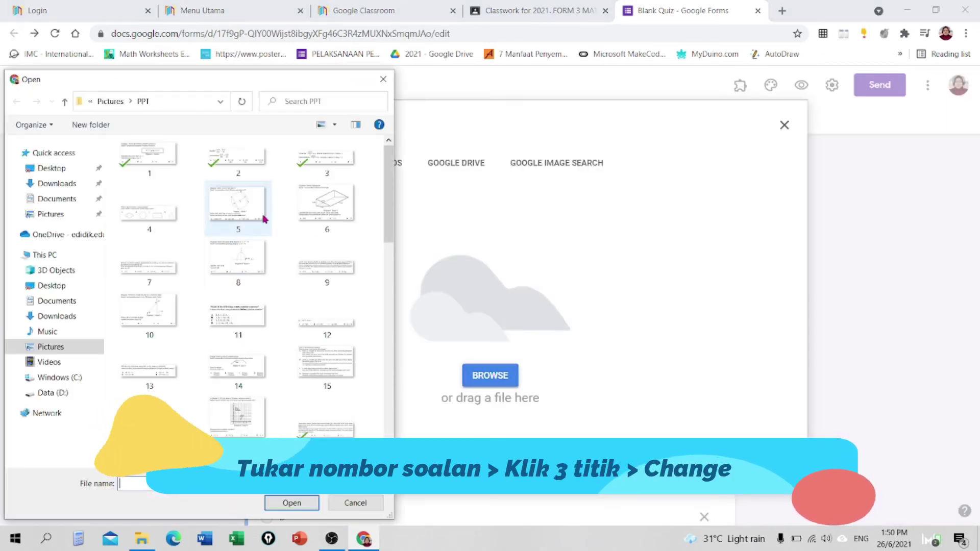
double_click(329, 164)
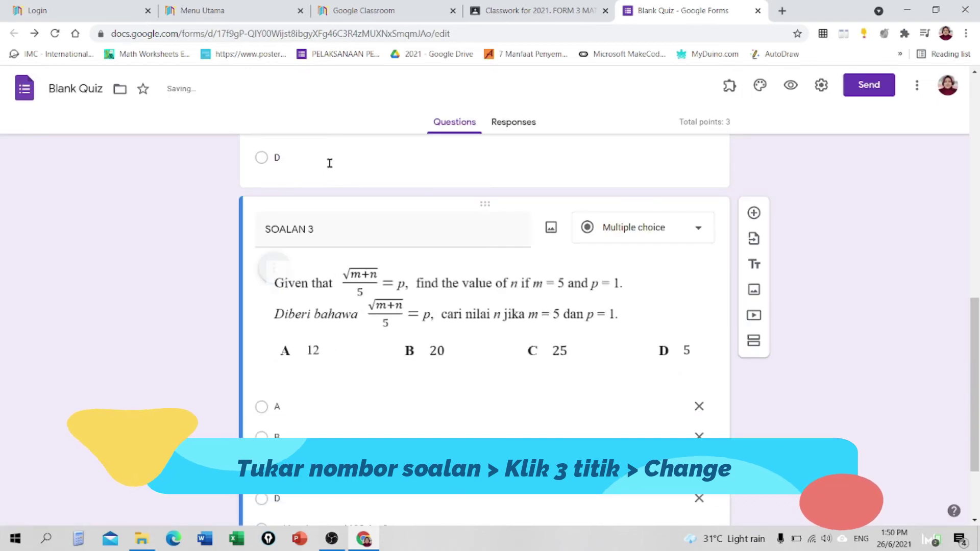
Step: Change the SOALAN 3 answer key so that option B is the only correct answer
left_click_drag(976, 352, 976, 389)
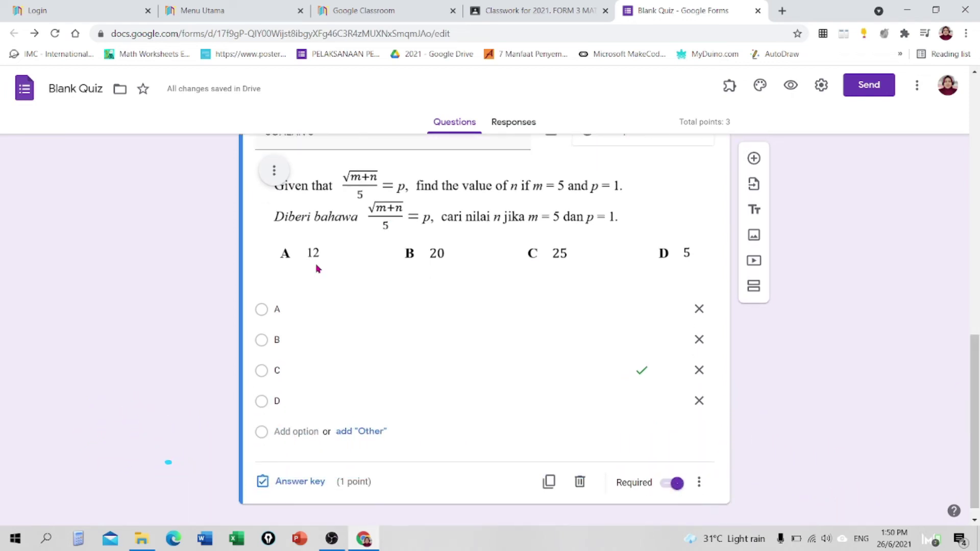
left_click(289, 483)
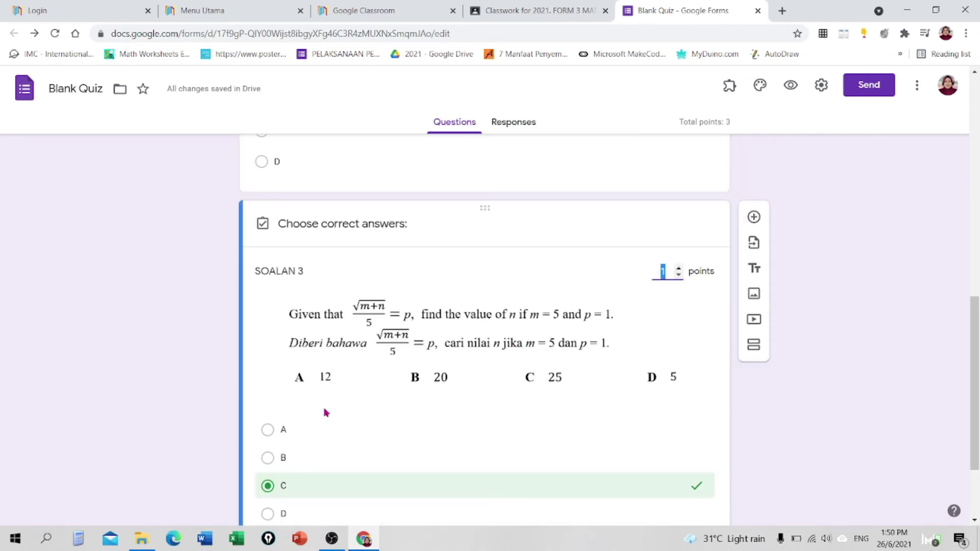
left_click(266, 458)
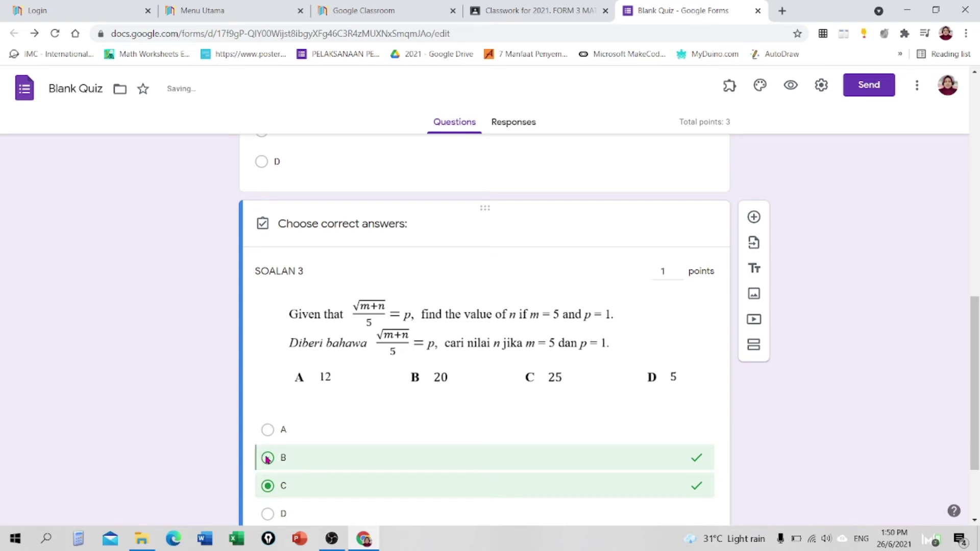
left_click(268, 487)
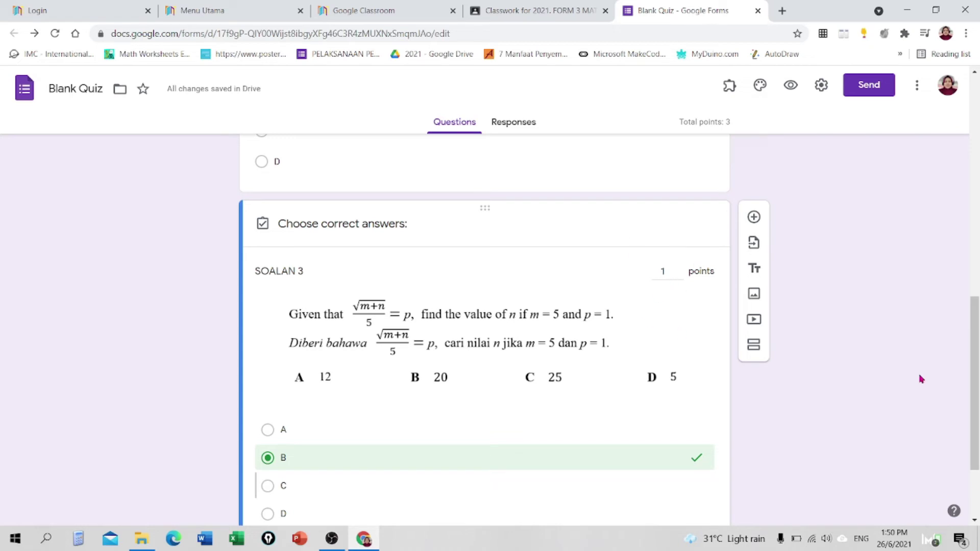
left_click_drag(976, 396, 977, 441)
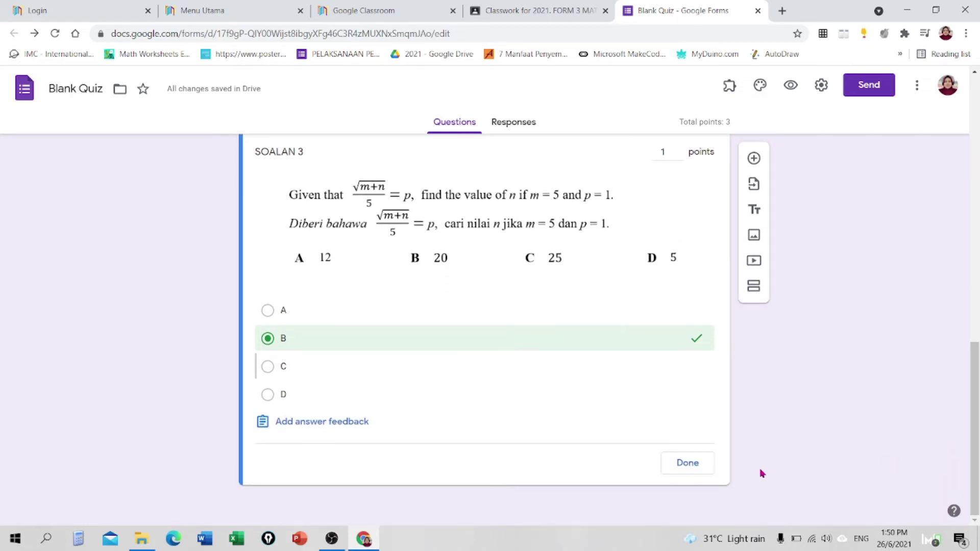
left_click(693, 468)
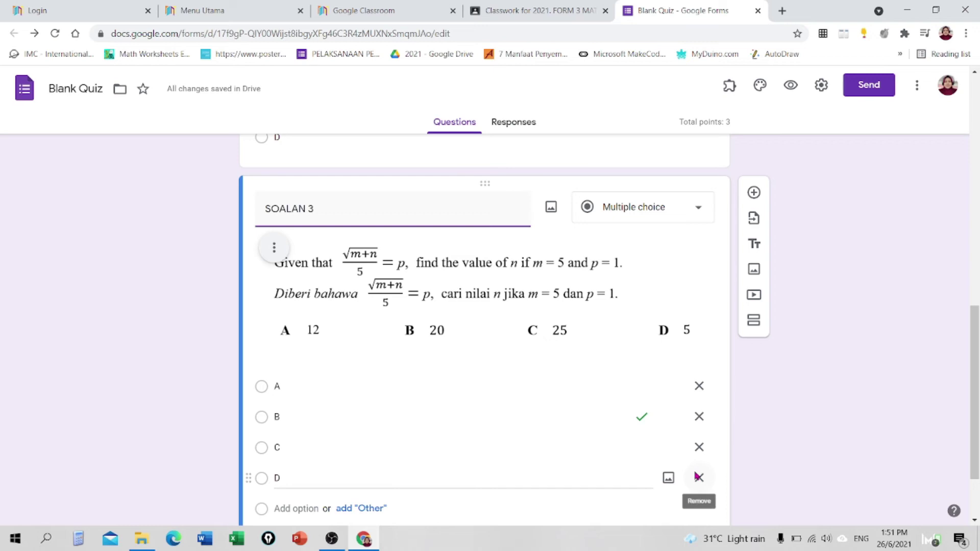
Step: Duplicate the SOALAN 3 question and retitle the copy SOALAN 4
left_click_drag(973, 334, 972, 401)
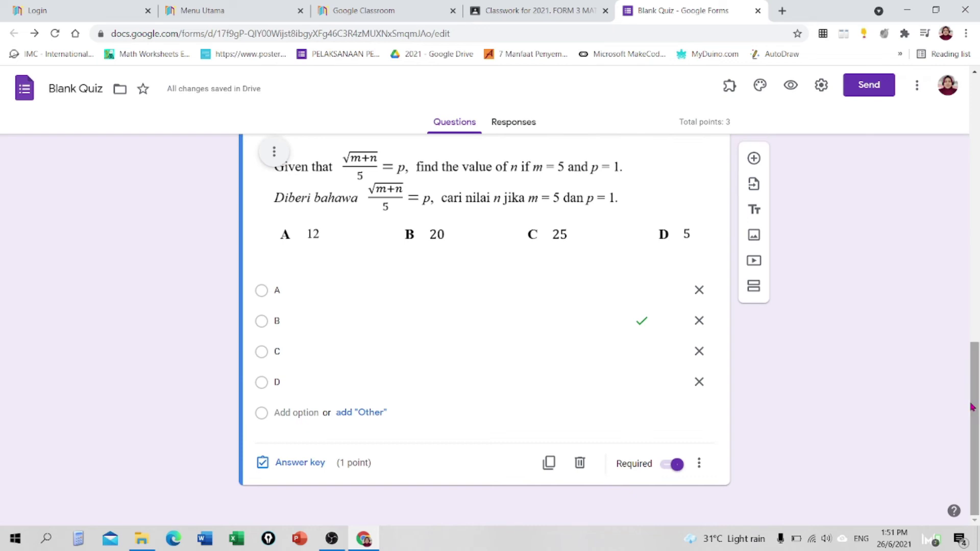
left_click(554, 469)
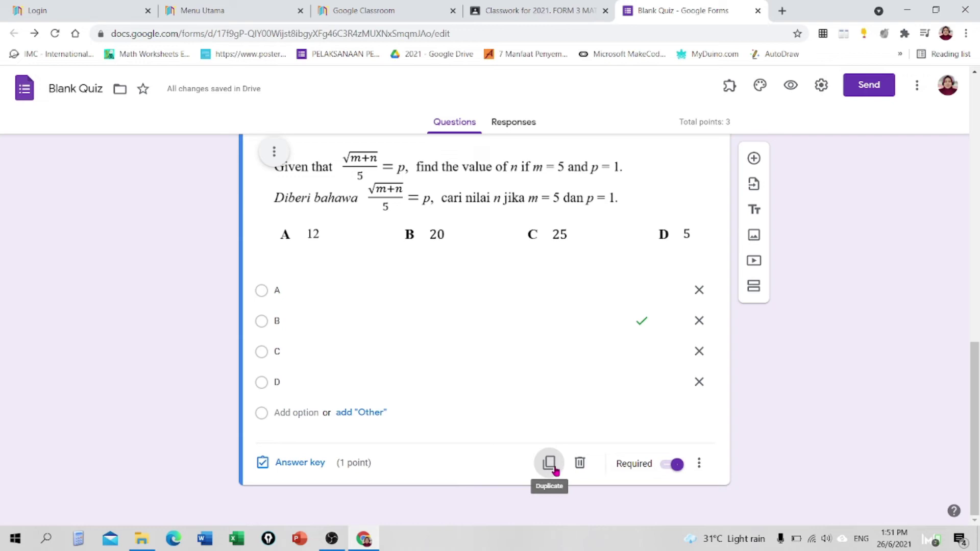
left_click(376, 433)
key("BackSpace")
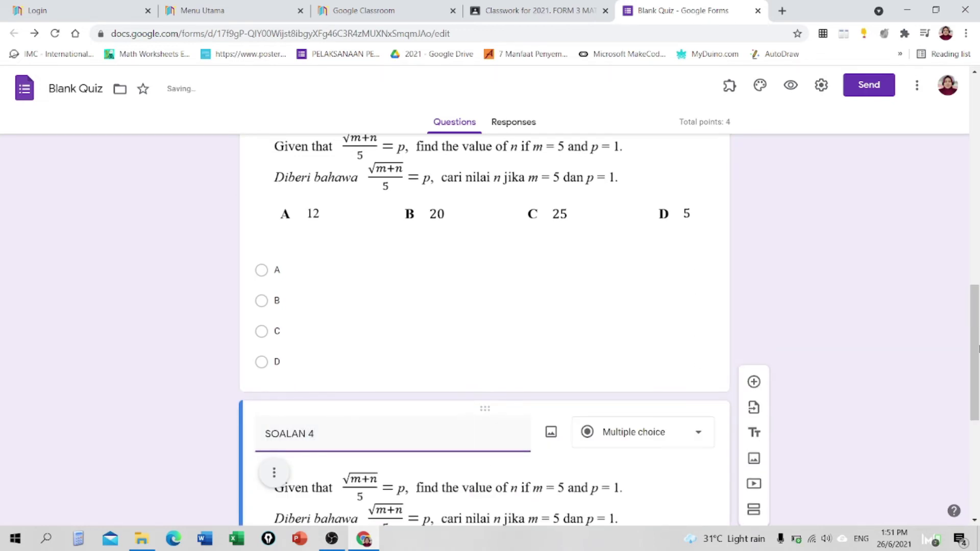
Step: Replace the SOALAN 4 question's image with image 4 from the PPT folder
left_click_drag(975, 373, 975, 407)
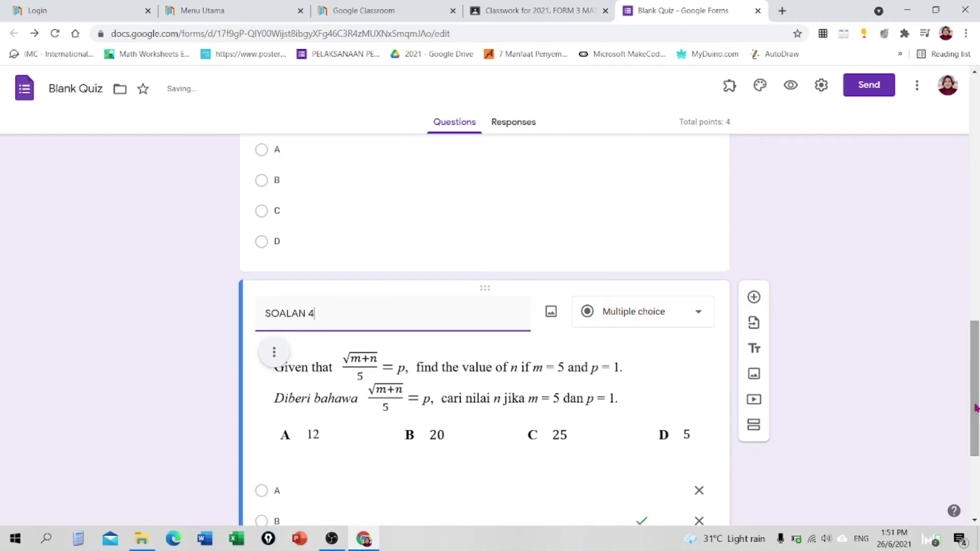
left_click(277, 358)
left_click(235, 426)
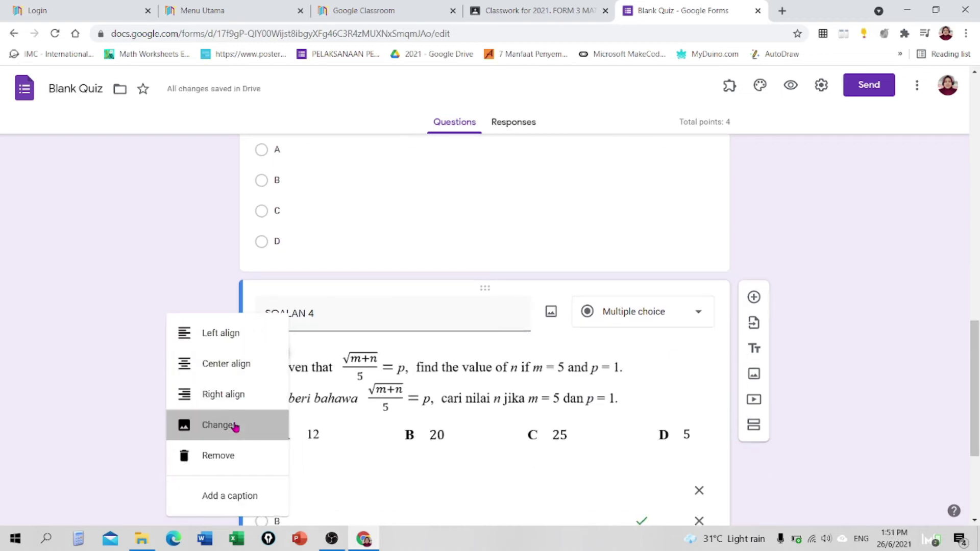
left_click(500, 381)
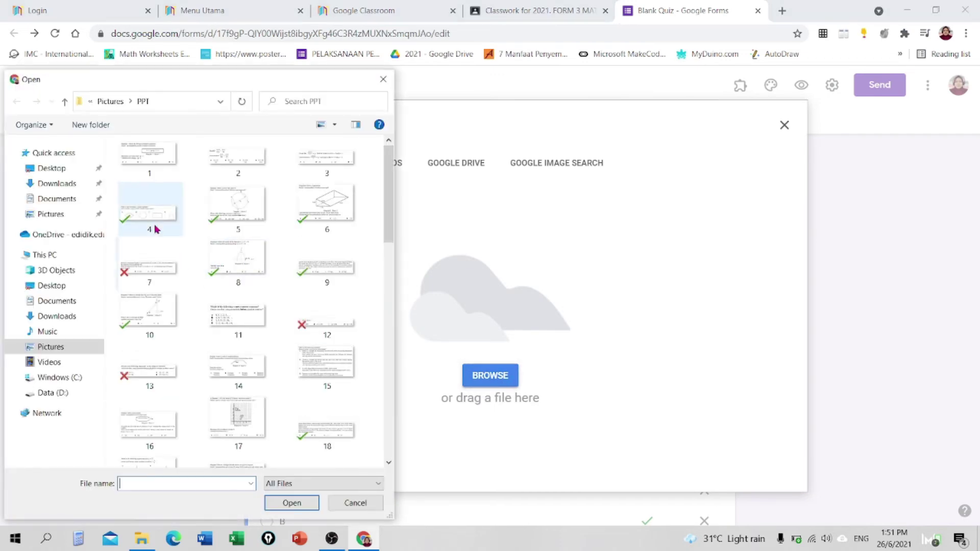
double_click(143, 212)
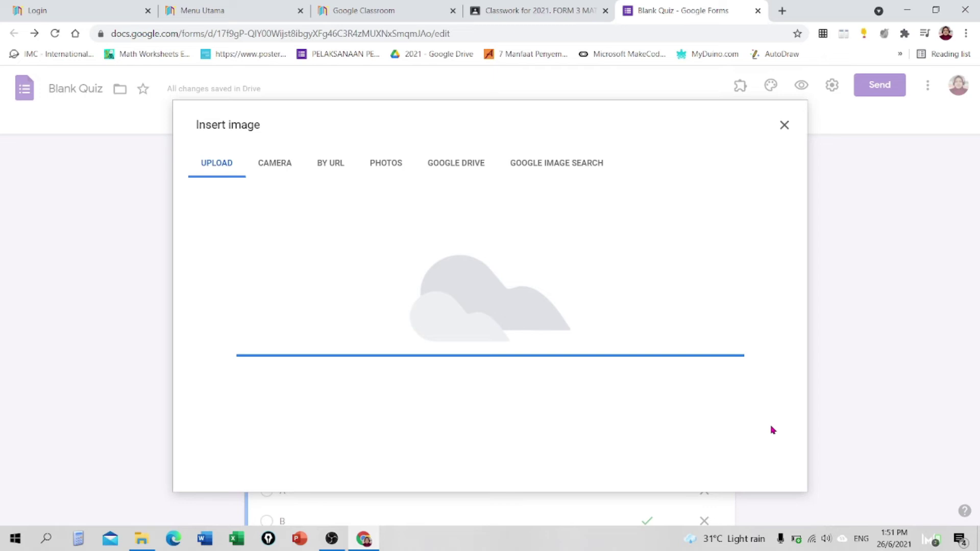
Step: Check the SOALAN 4 answer key and keep option B as the correct answer
left_click_drag(976, 363, 975, 411)
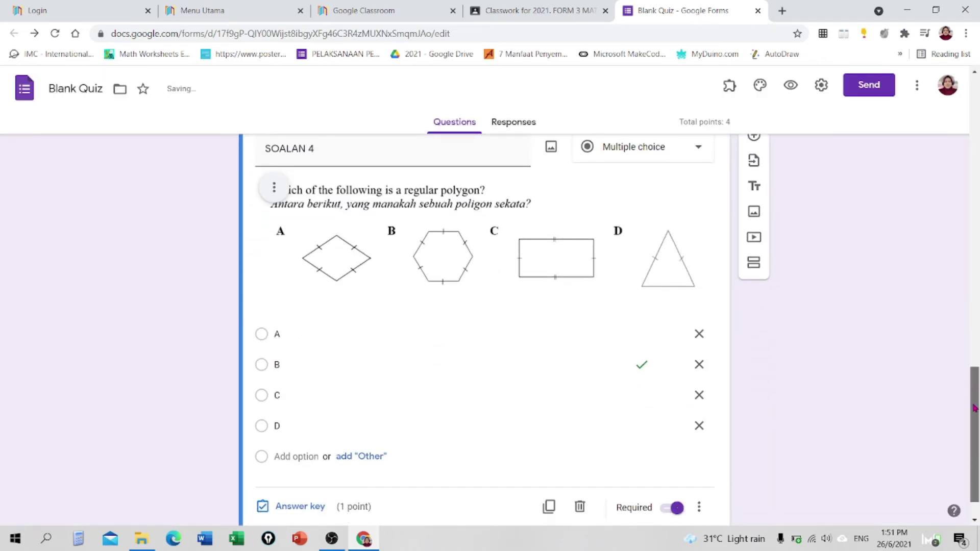
left_click(311, 507)
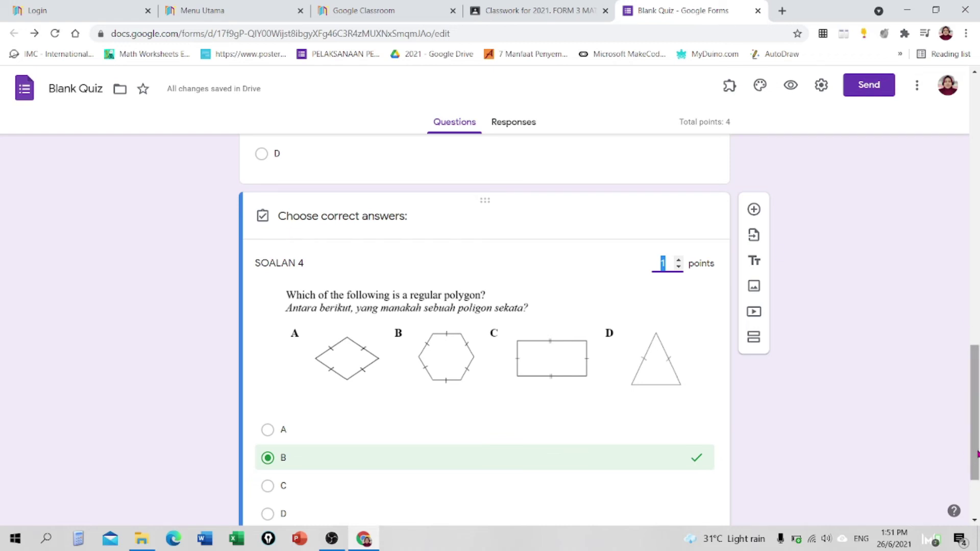
scroll(974, 457, "down", 2)
left_click(687, 464)
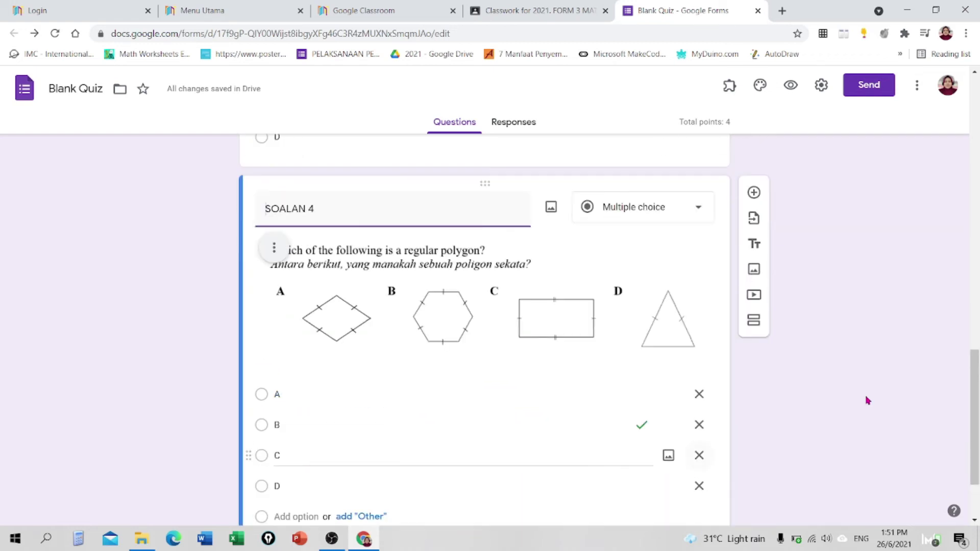
scroll(975, 442, "down", 2)
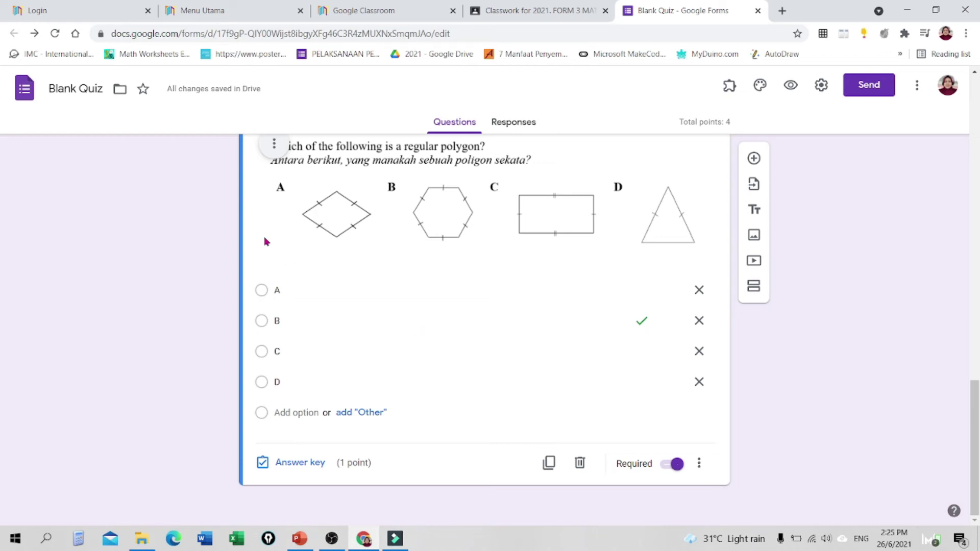
Step: Rename the form file as PPT MATH
double_click(80, 89)
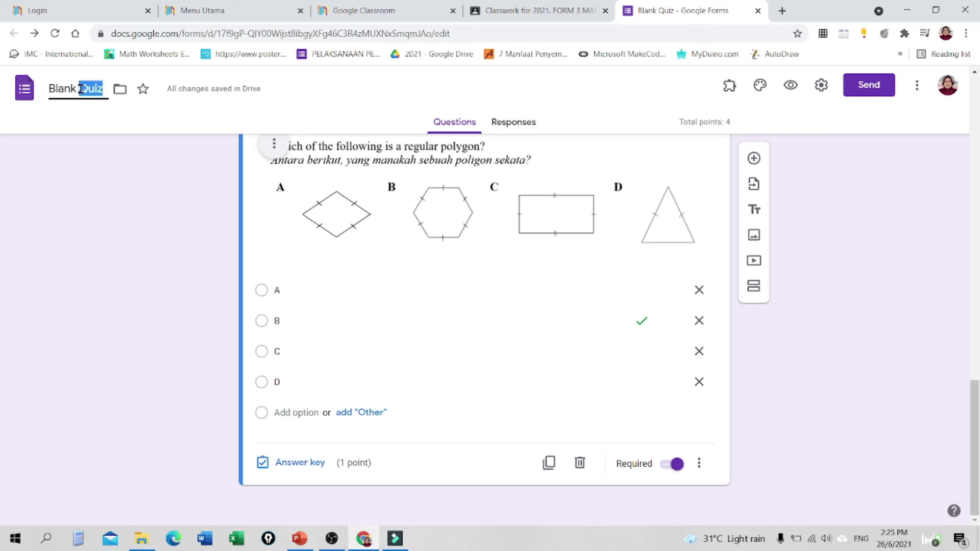
left_click_drag(973, 438, 973, 134)
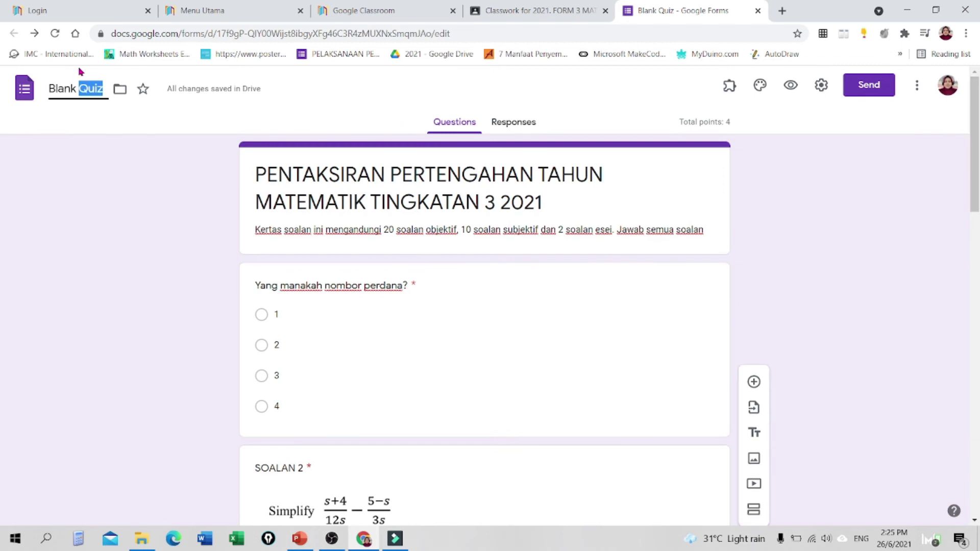
triple_click(67, 93)
triple_click(387, 192)
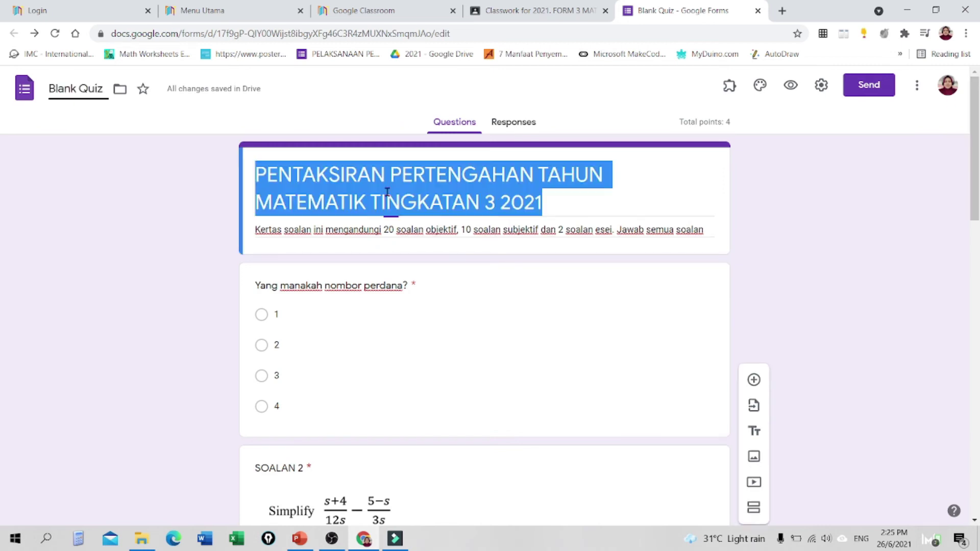
left_click(76, 89)
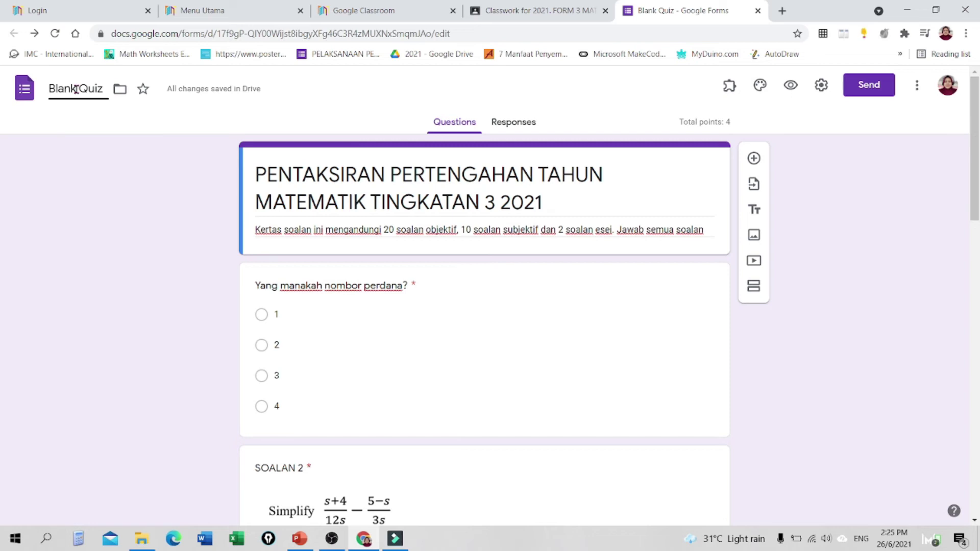
triple_click(76, 89)
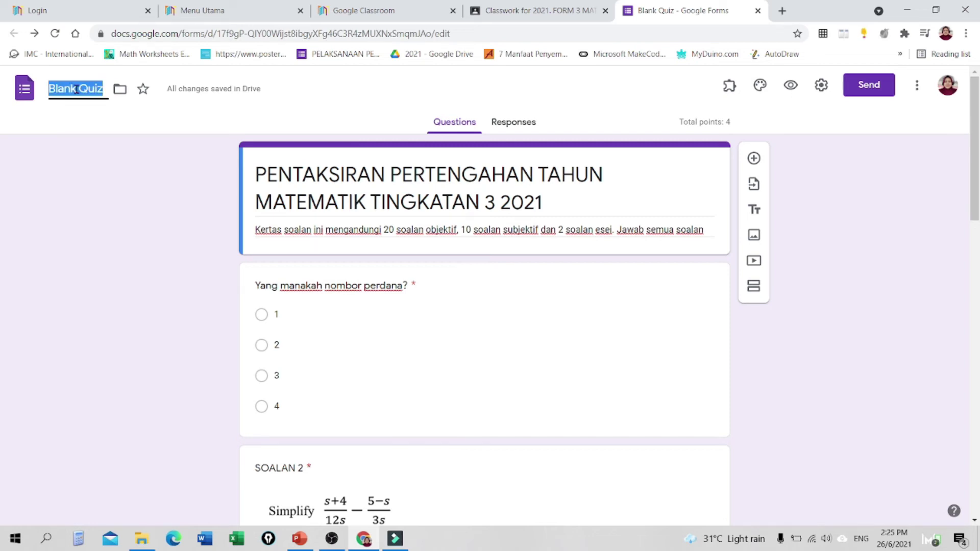
type("ppt")
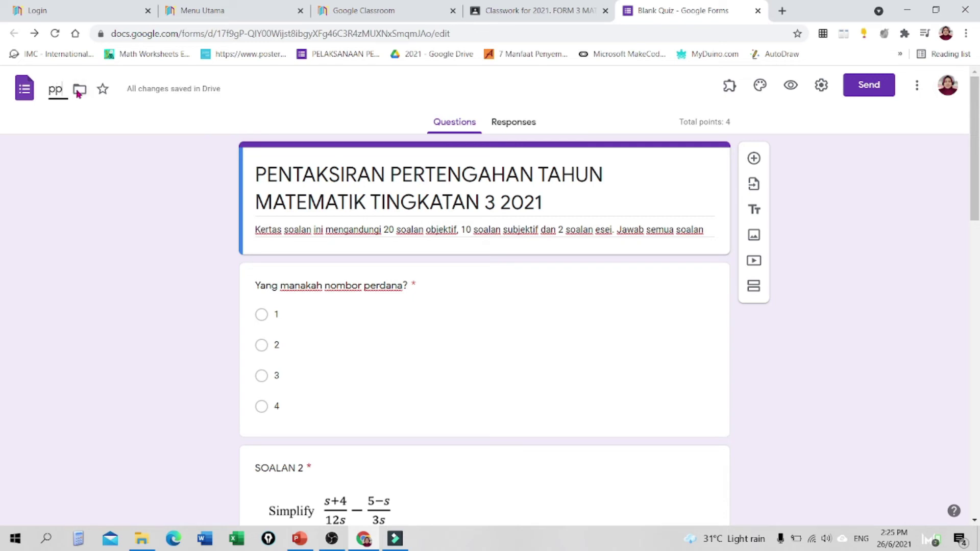
key("BackSpace")
key("BackSpace")
key("BackSpace")
type("U.")
key("BackSpace")
key("BackSpace")
type("PP")
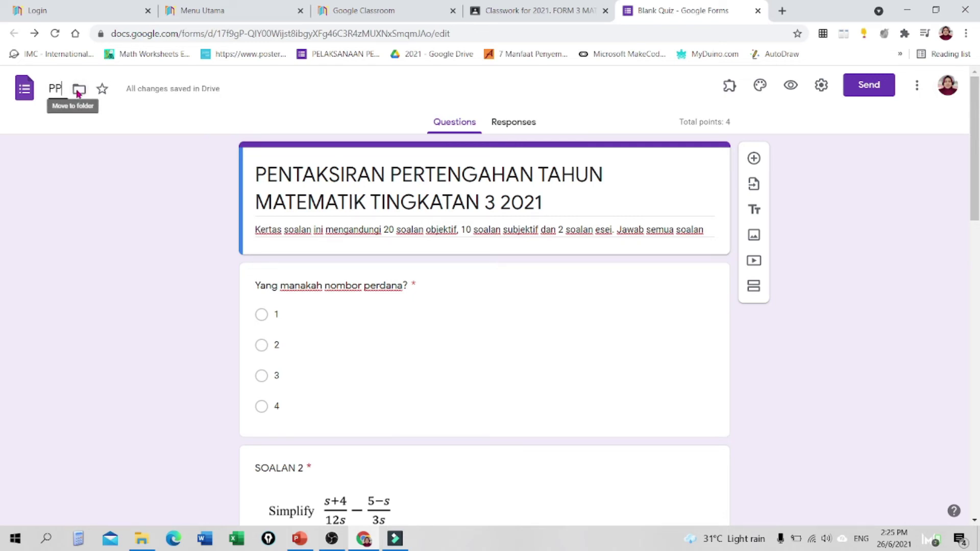
type("T MATH")
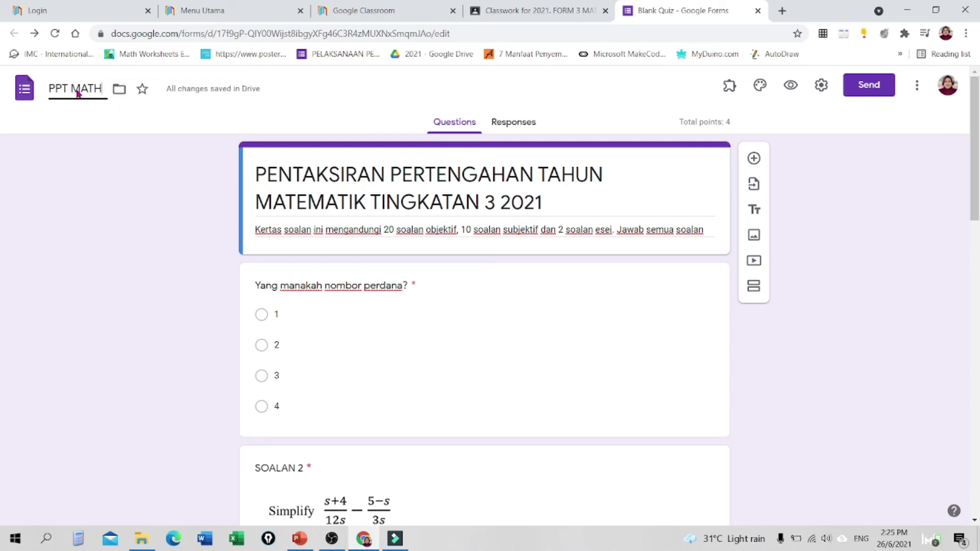
left_click(141, 237)
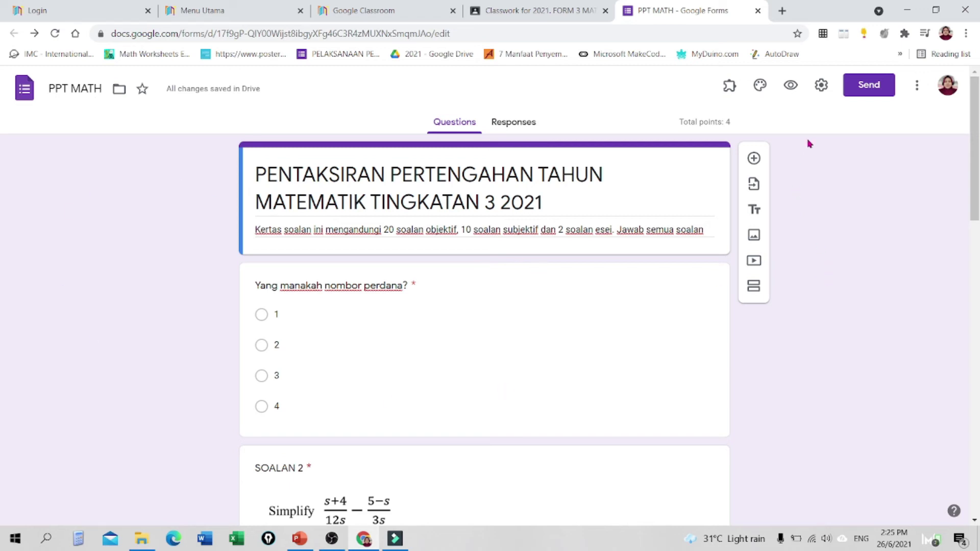
Step: In the form settings, turn off the Ministry Of Education Malaysia restriction and the submit-another-response link, and turn on the progress bar
left_click(821, 87)
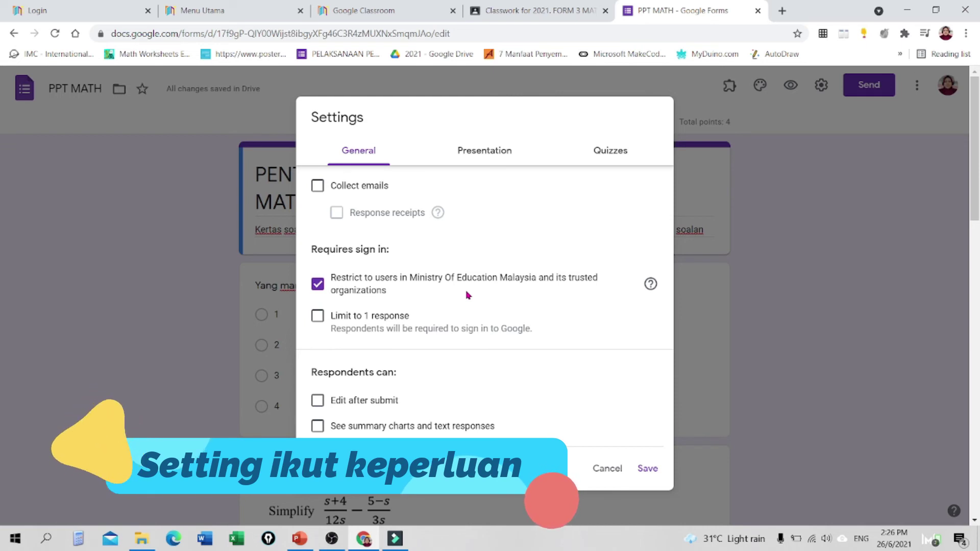
left_click(320, 288)
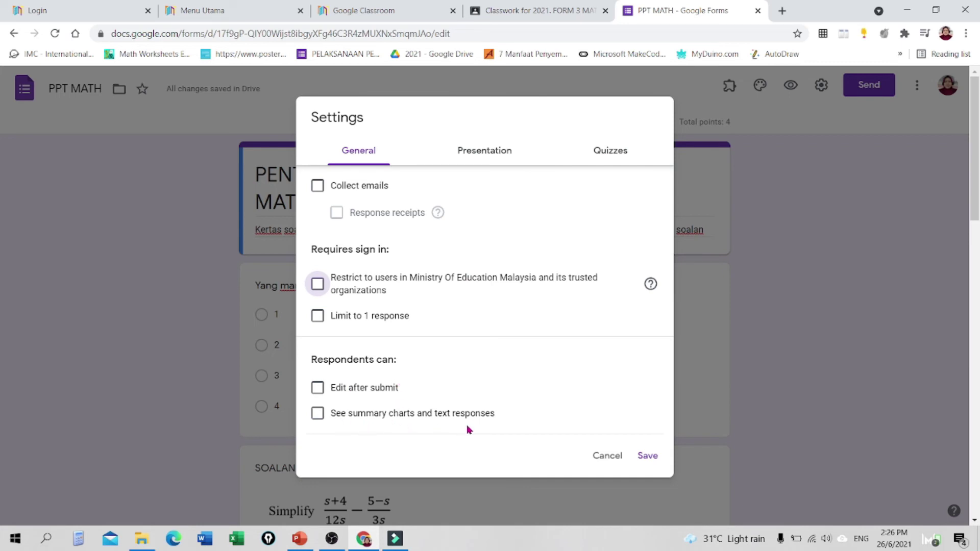
left_click(483, 159)
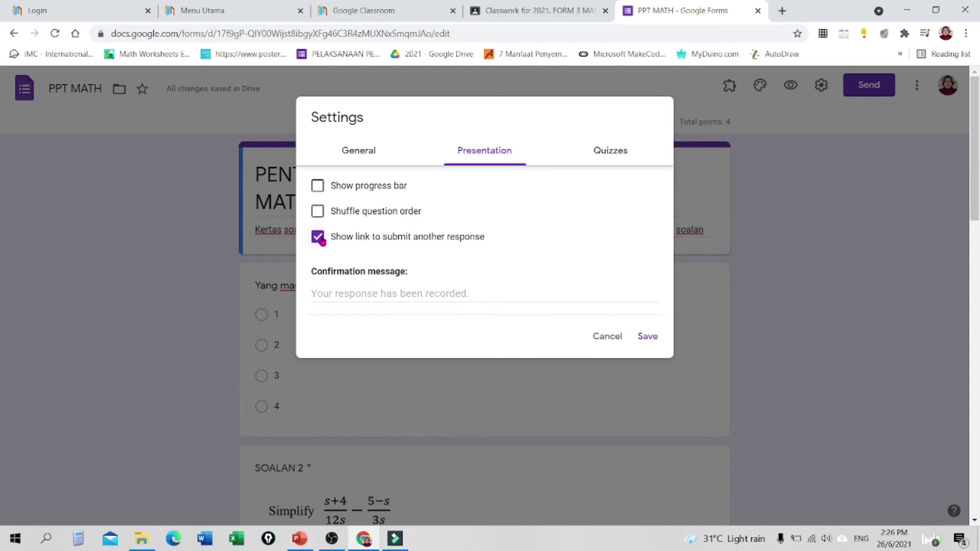
left_click(322, 241)
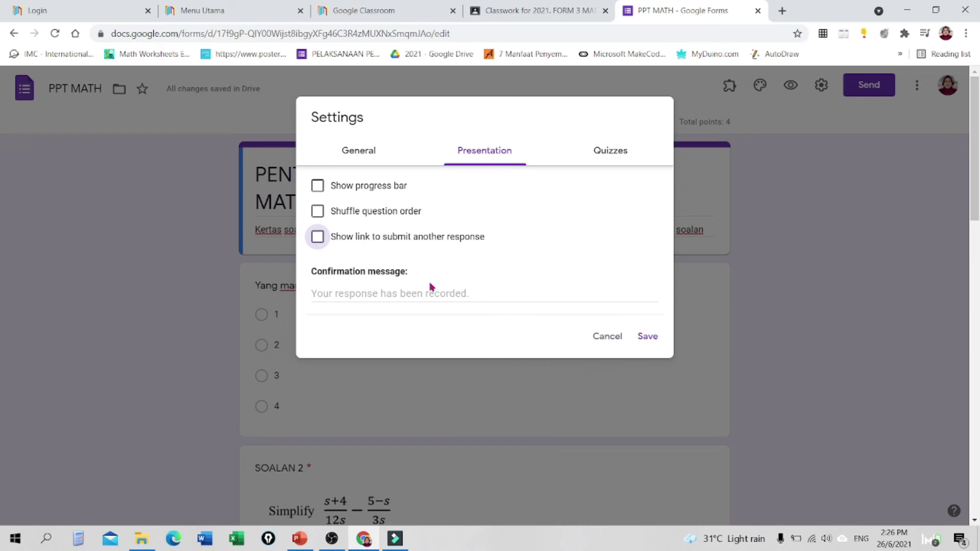
left_click(318, 187)
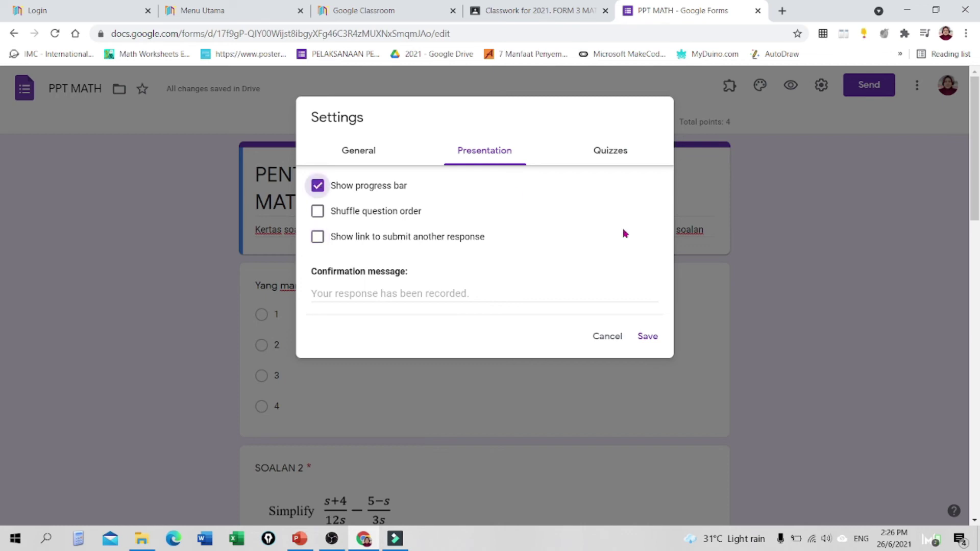
Step: Set the confirmation message to "Tahniah kerana telah berjaya menjawab soalan.. Moga Berjaya"
left_click(429, 294)
type("Thanksf")
key("BackSpace")
key("BackSpace")
key("BackSpace")
key("BackSpace")
key("BackSpace")
key("BackSpace")
type("ahniah kerana telah berjaya menjawab ")
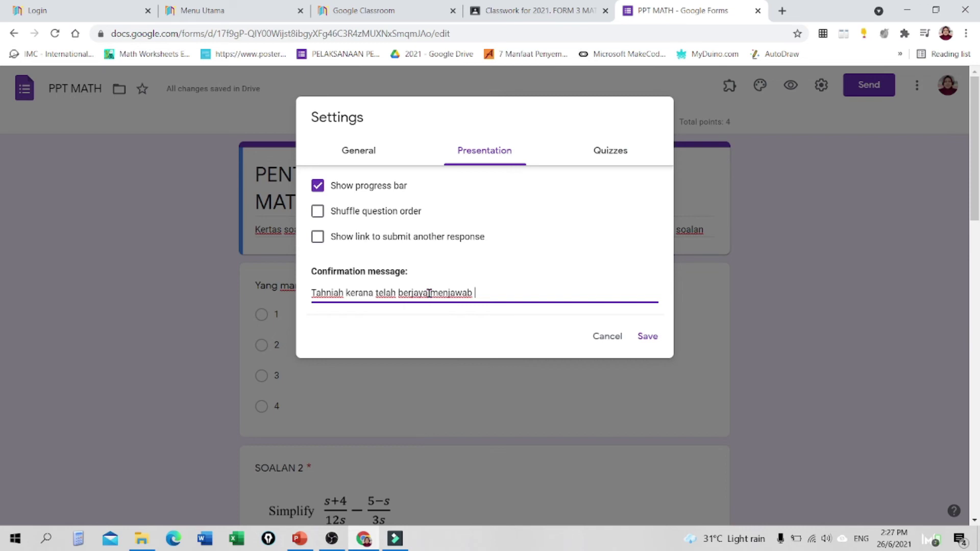
type("soalan.. Moga Berjaya")
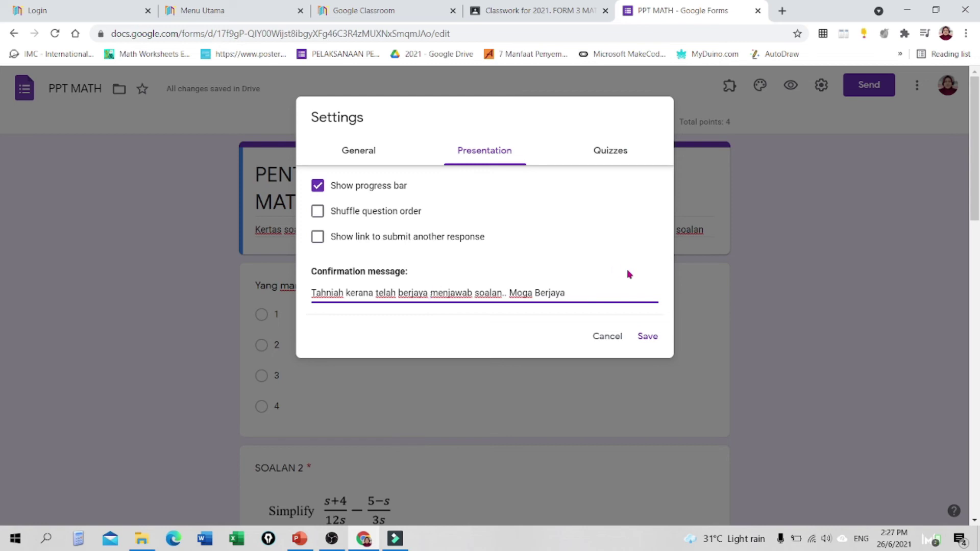
Step: Release grades later, after manual review, hide missed questions, correct answers and point values from respondents, and save the settings
left_click(616, 161)
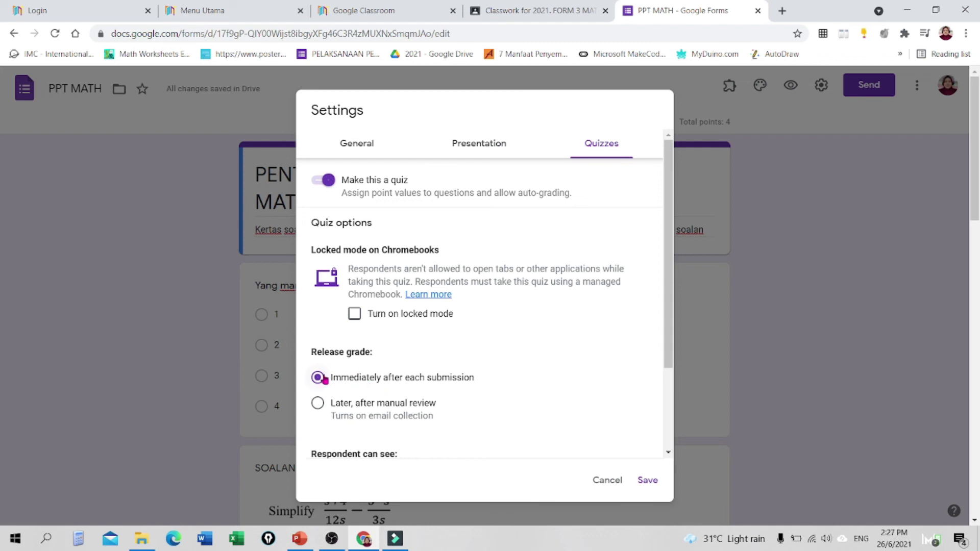
left_click(318, 404)
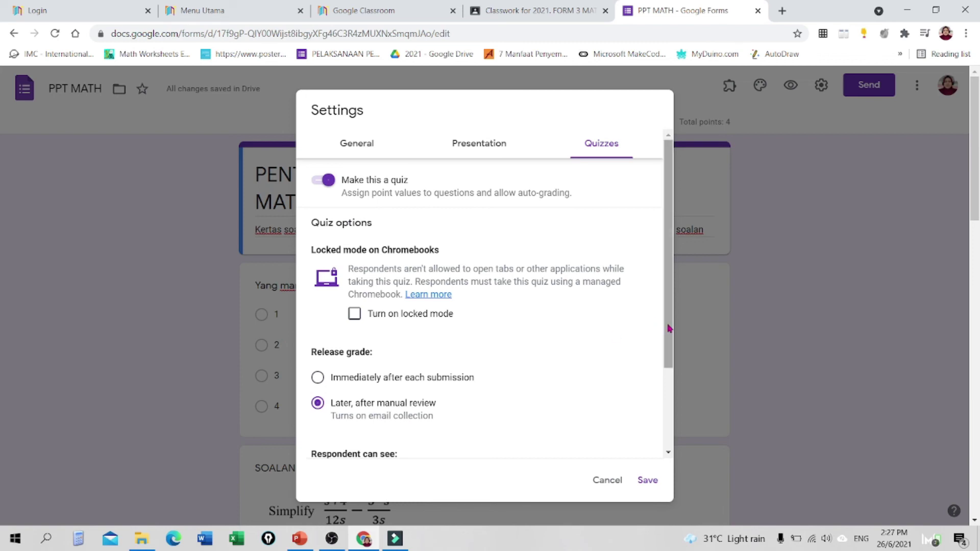
left_click_drag(669, 328, 667, 411)
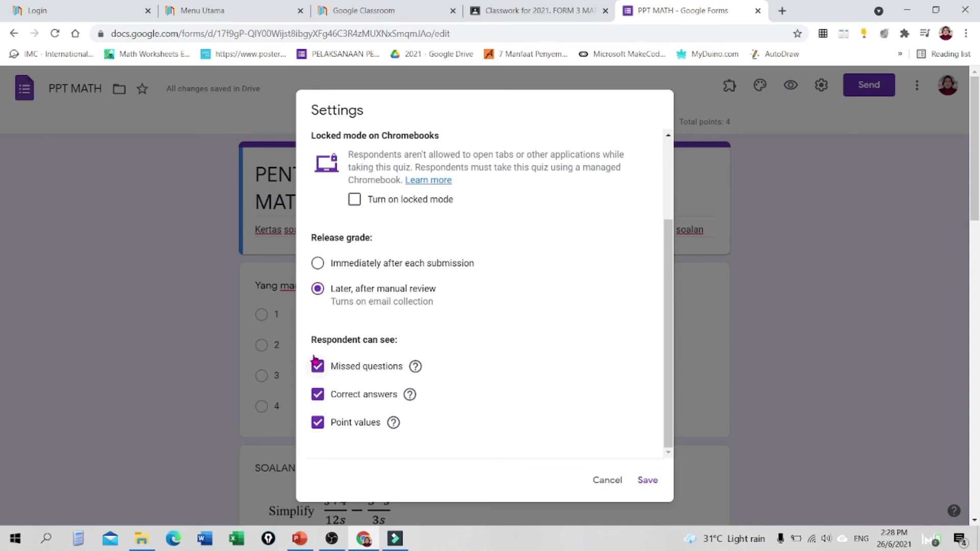
left_click(319, 397)
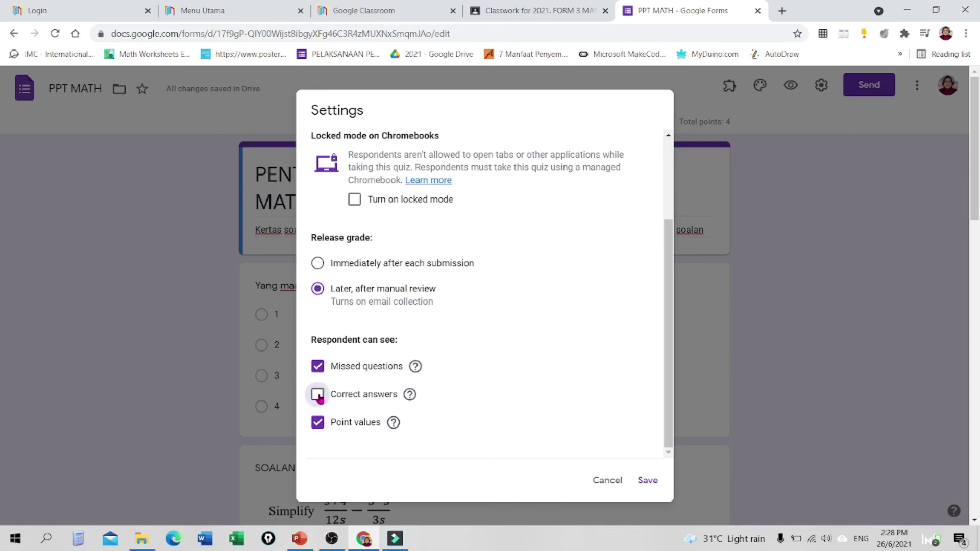
left_click(318, 373)
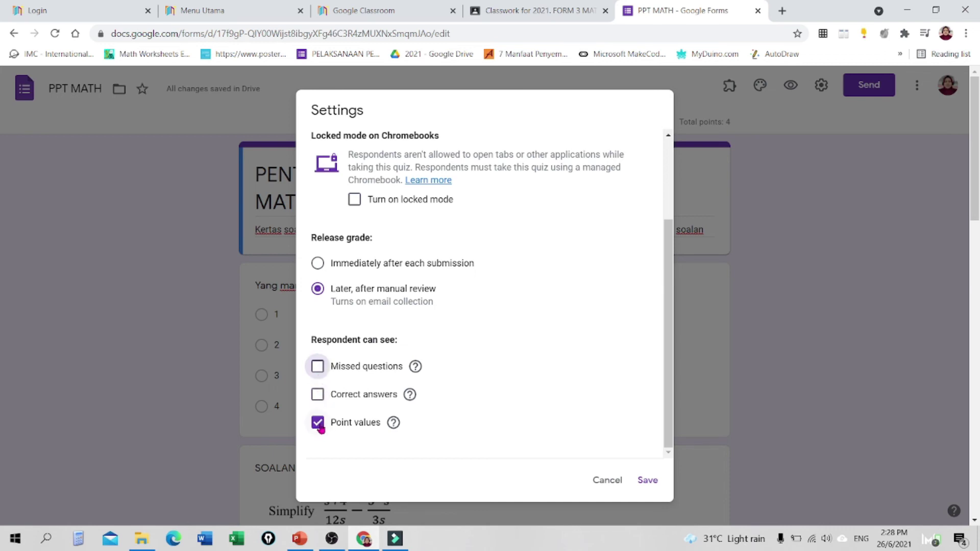
left_click(318, 426)
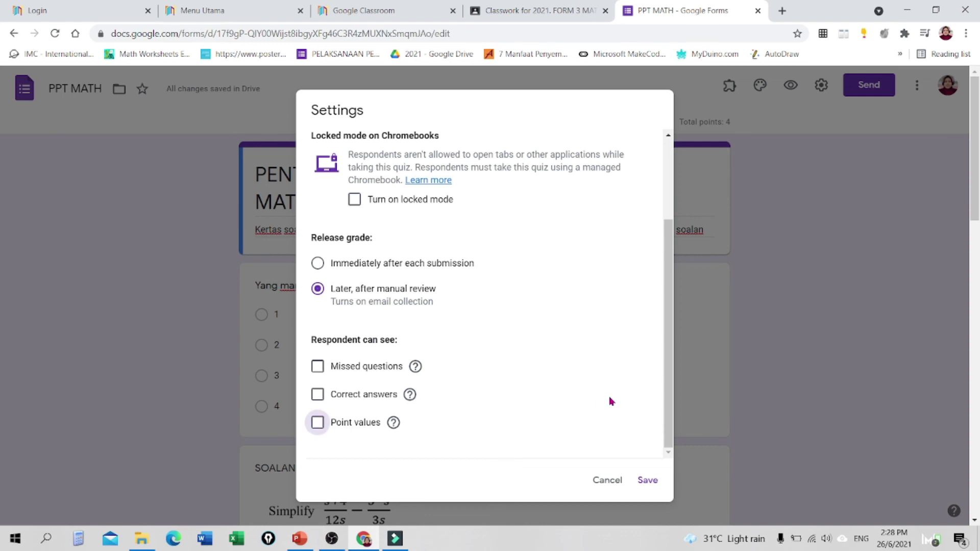
left_click(646, 480)
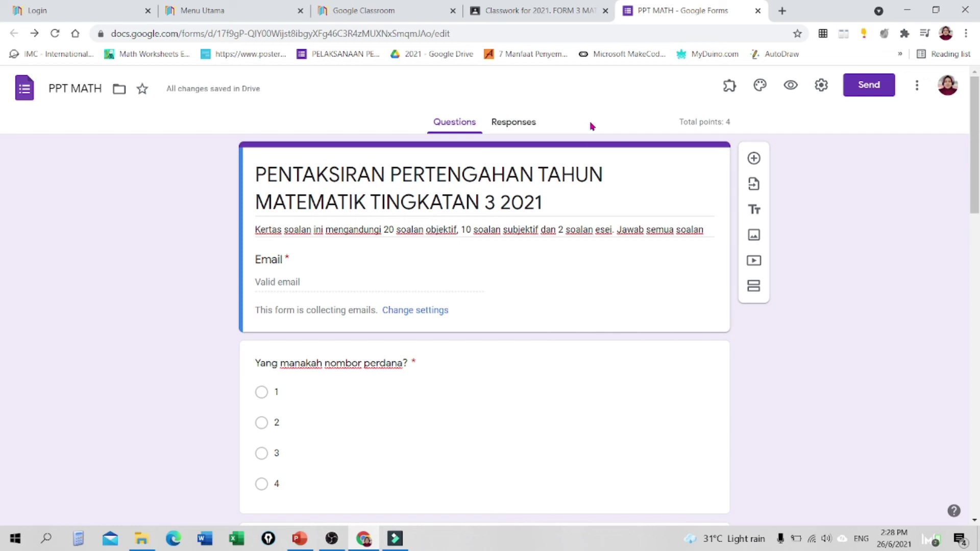
Step: Switch to the UJIAN MATEMATIK assignment in Google Classroom and check which classes it is assigned to
left_click(522, 9)
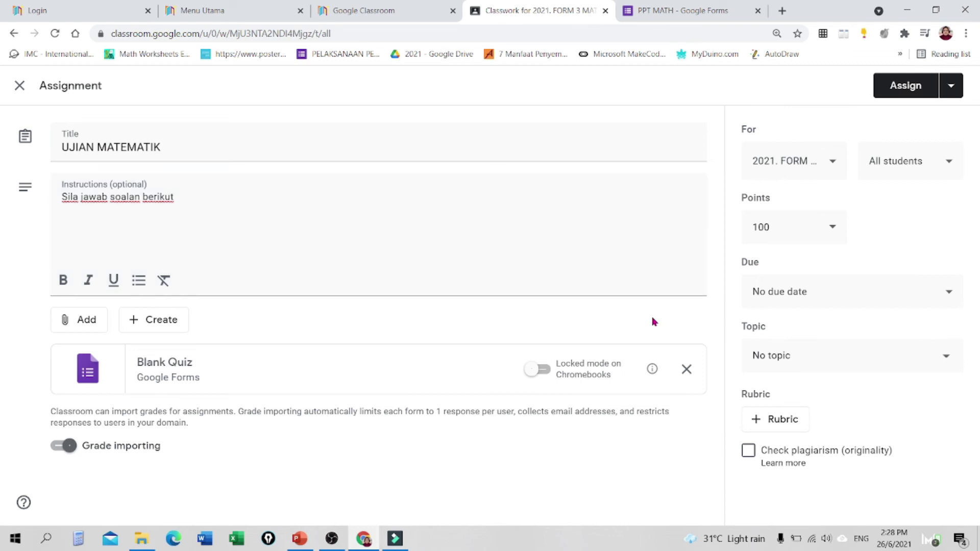
left_click(822, 167)
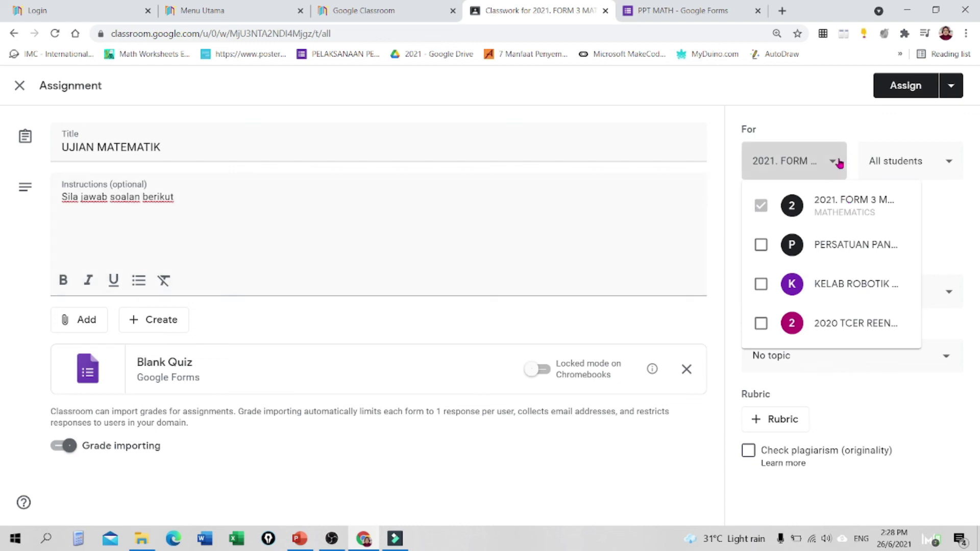
left_click(852, 130)
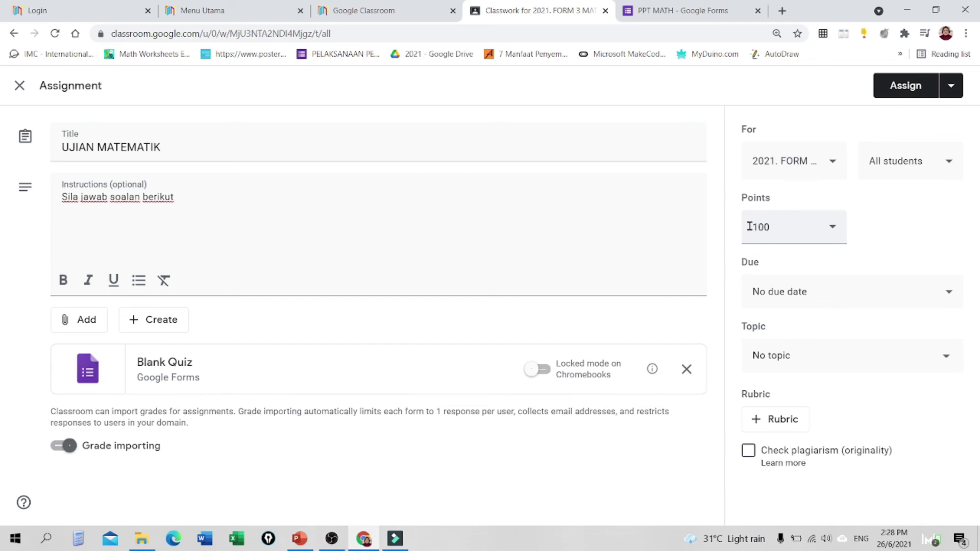
Step: Look at the assignment's due date setting, leave it without a due date, and save the assignment as a draft
left_click(949, 291)
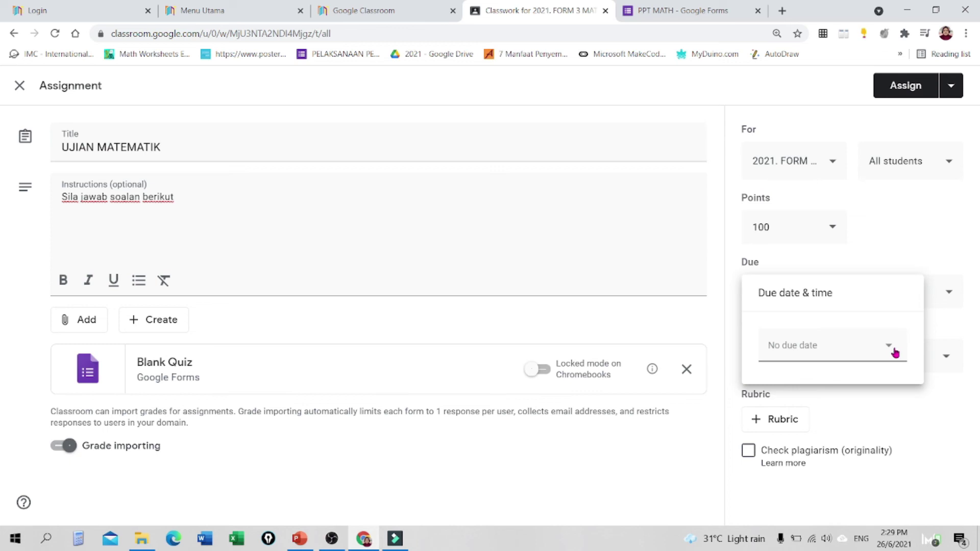
left_click(895, 250)
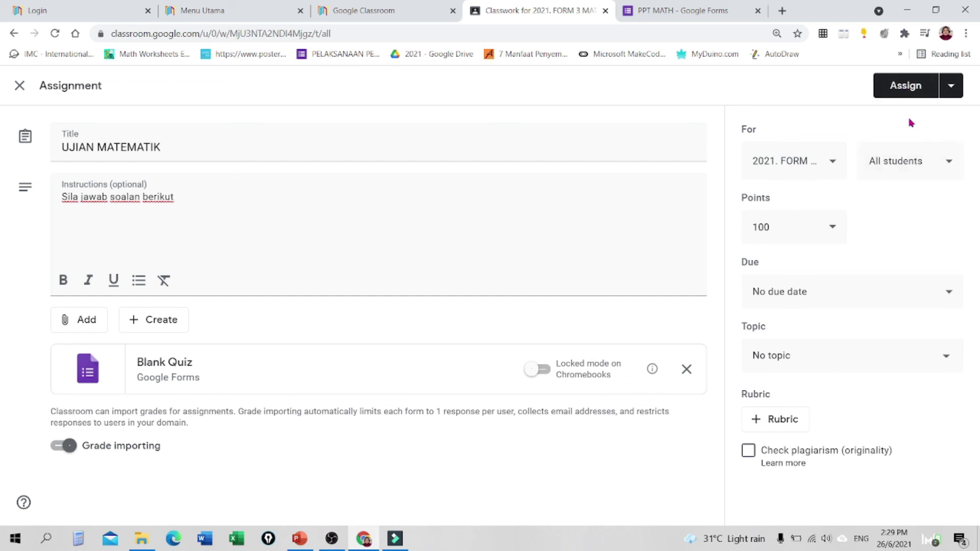
left_click(952, 88)
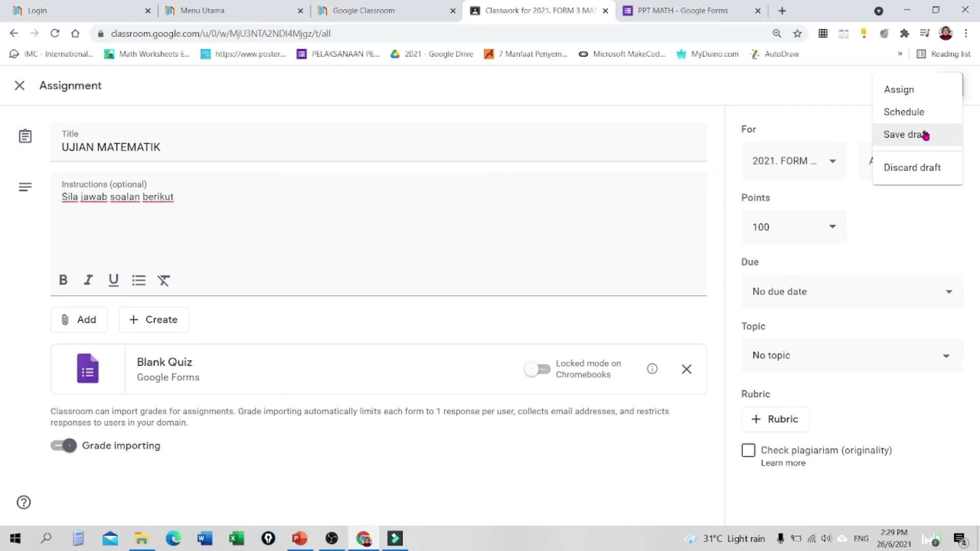
left_click(925, 136)
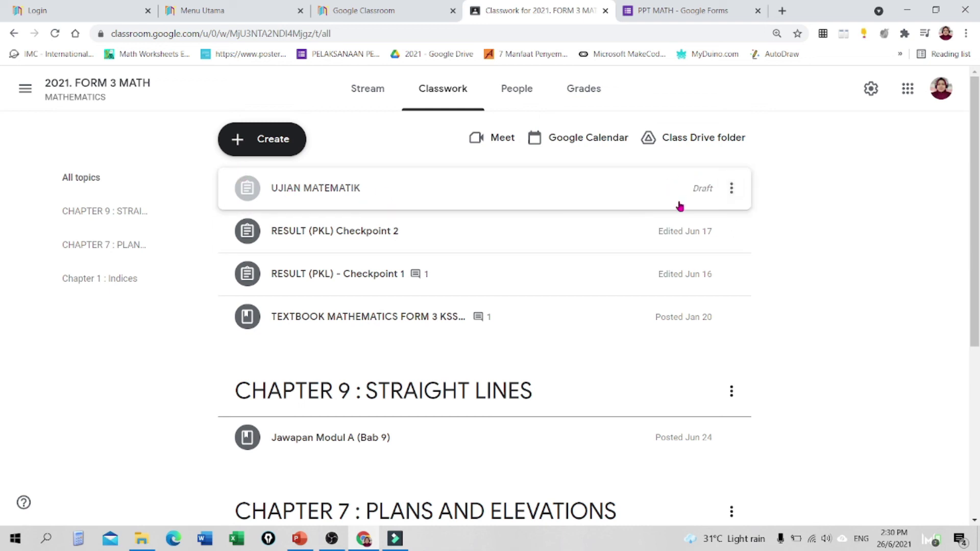
Step: Reopen the UJIAN MATEMATIK draft for editing and open its attached PENTAKSIRAN PERTENGAHAN TAHUN MATEMATIK TINGKATAN 3 2021 form in edit mode
left_click(300, 190)
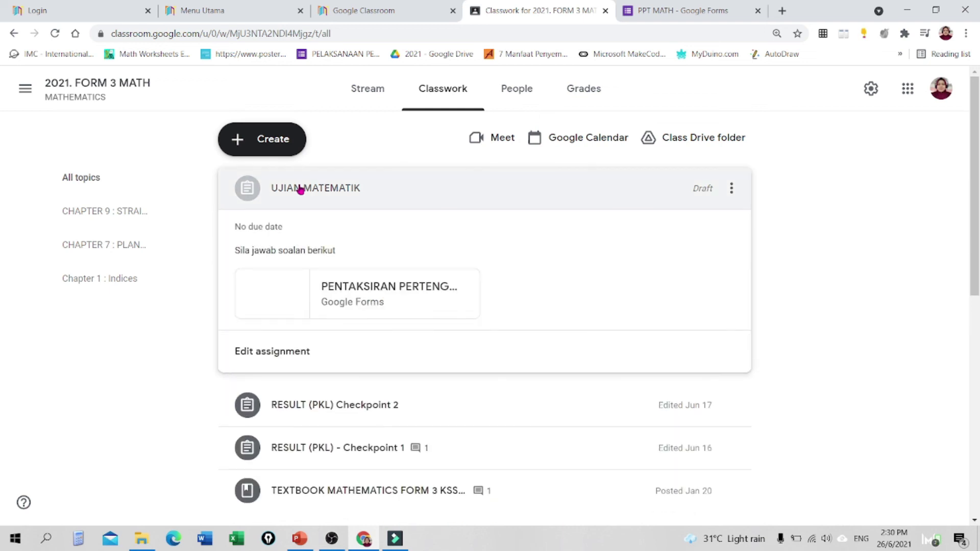
left_click(268, 351)
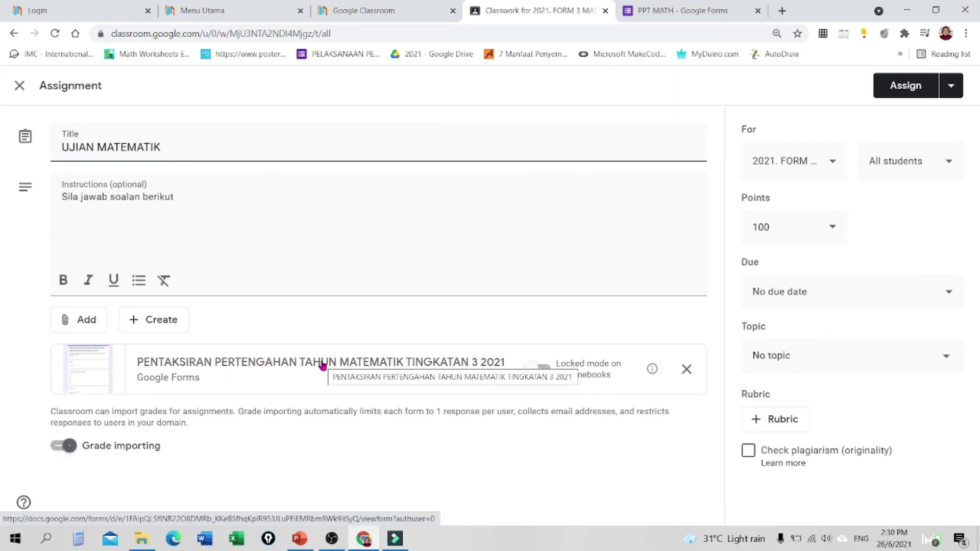
left_click(323, 366)
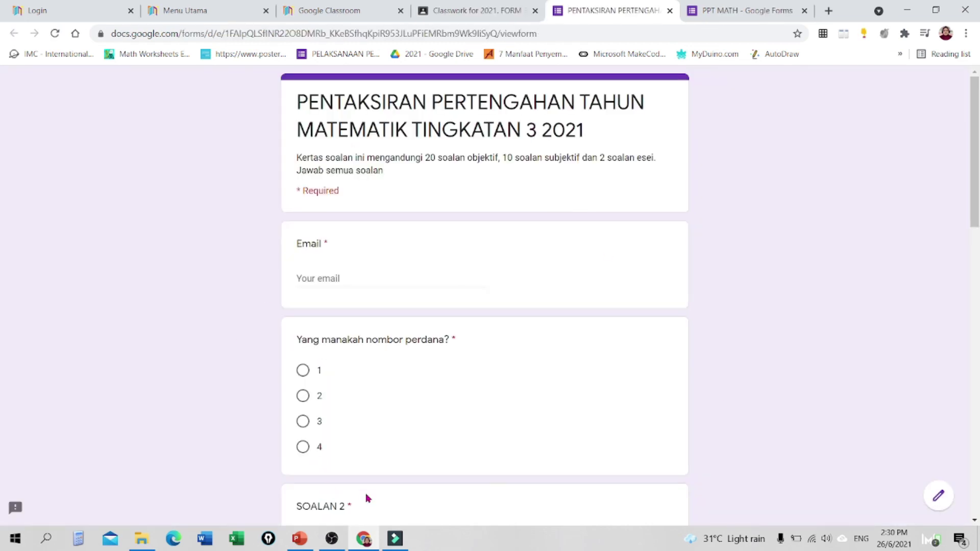
left_click(940, 499)
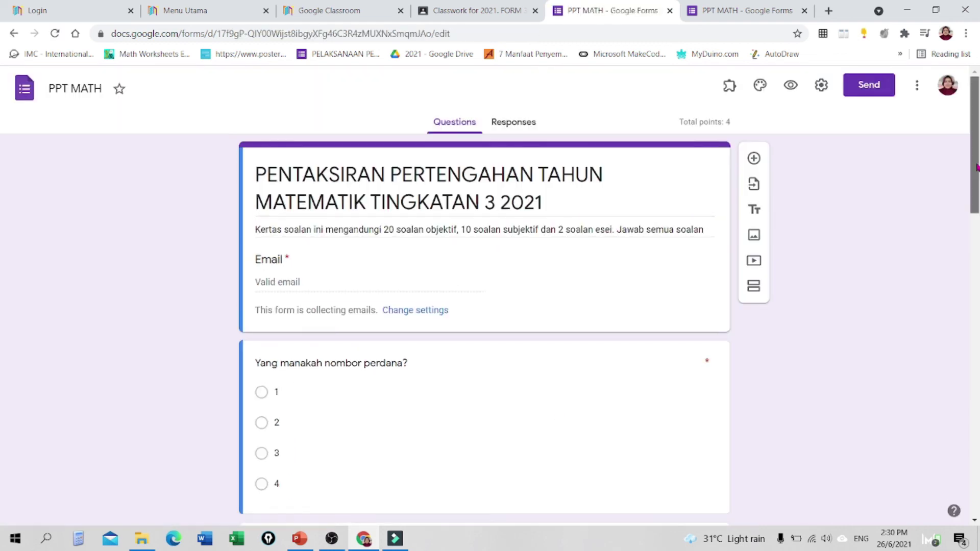
Step: Look through the form's questions and check the answer key of SOALAN 2
scroll(976, 214, "down", 4)
scroll(272, 370, "down", 8)
scroll(271, 370, "up", 5)
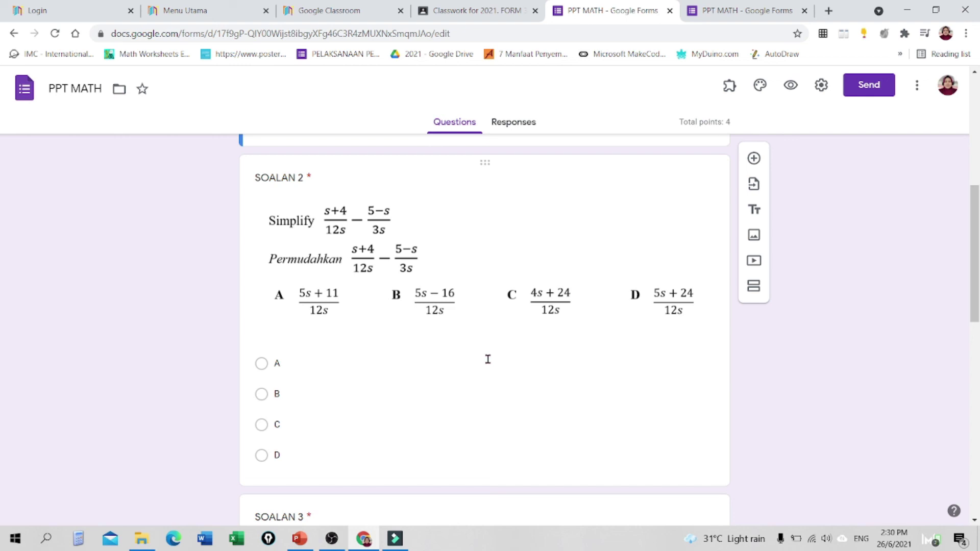
left_click(529, 237)
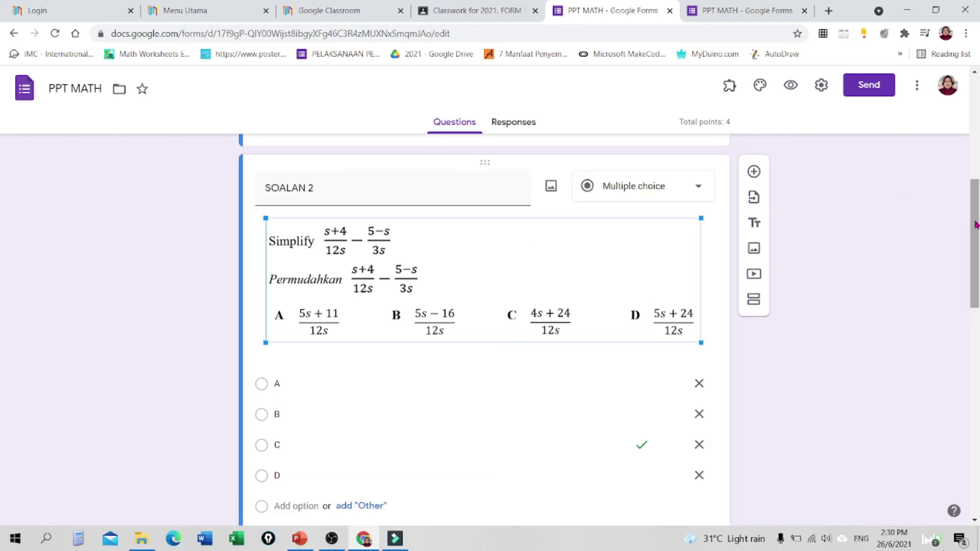
scroll(231, 380, "down", 3)
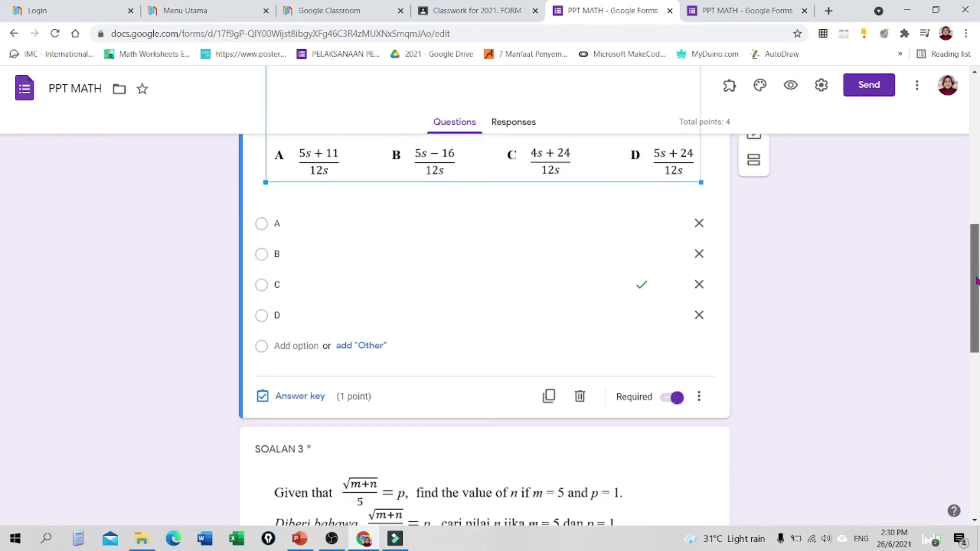
left_click(298, 397)
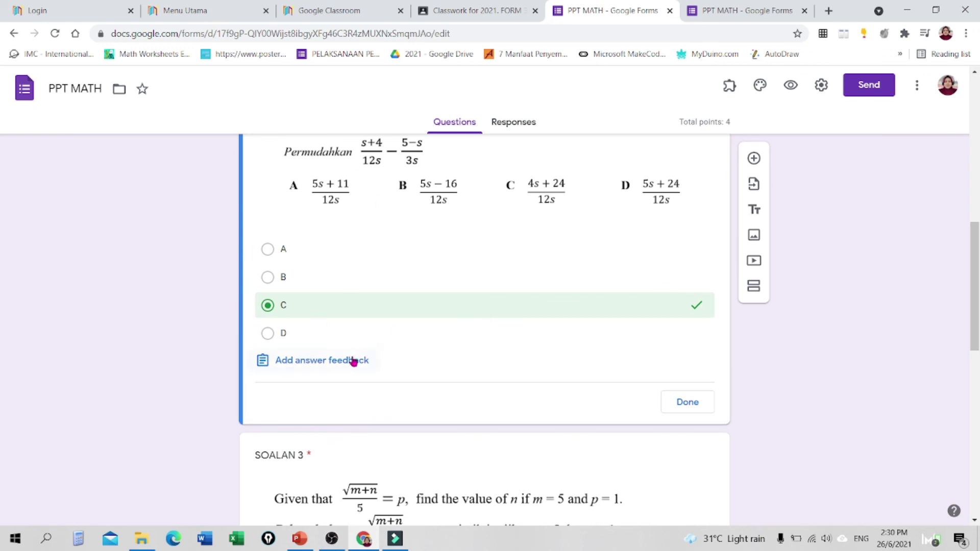
left_click(687, 404)
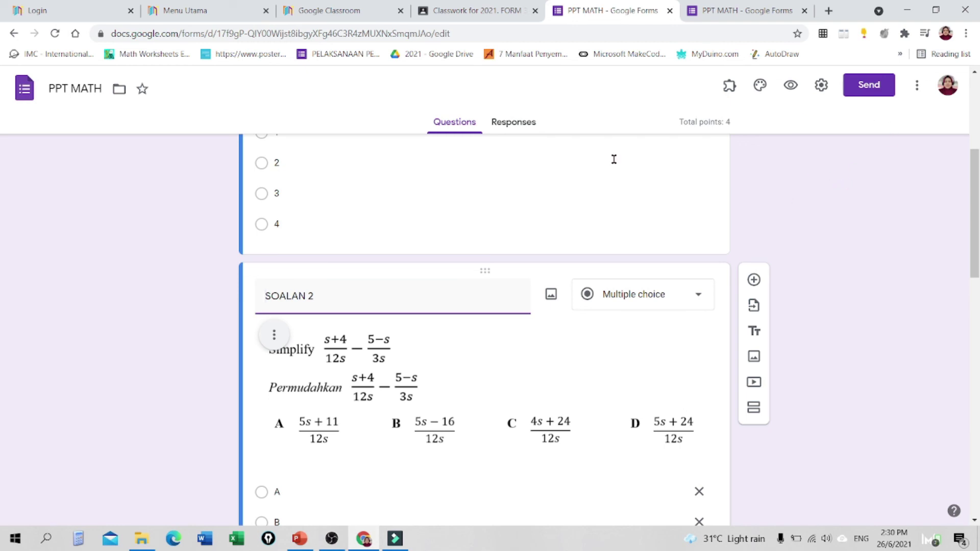
left_click(880, 87)
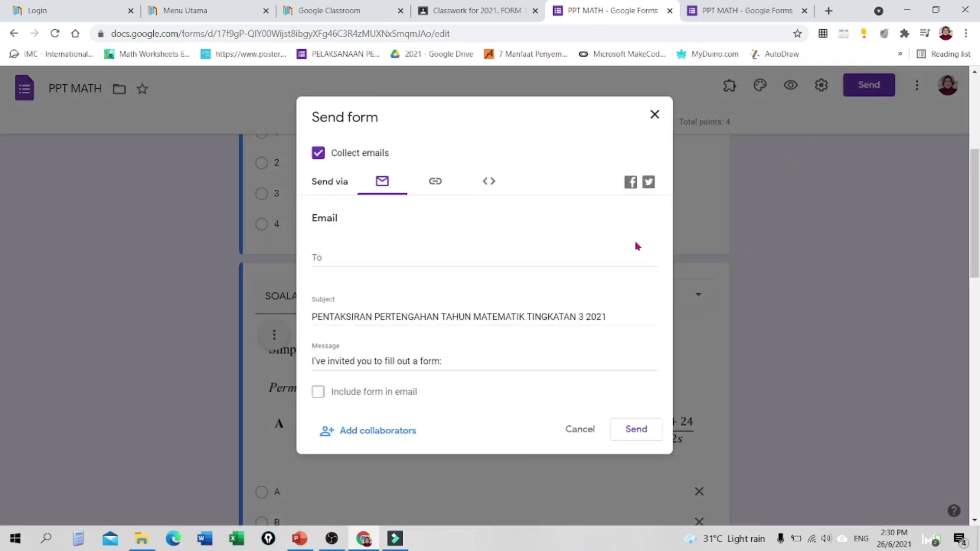
left_click(440, 182)
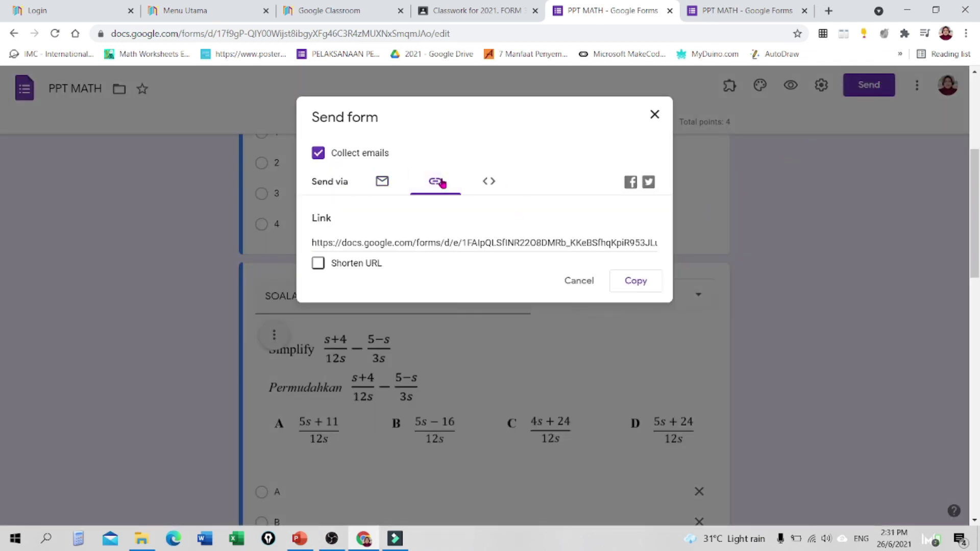
left_click(318, 264)
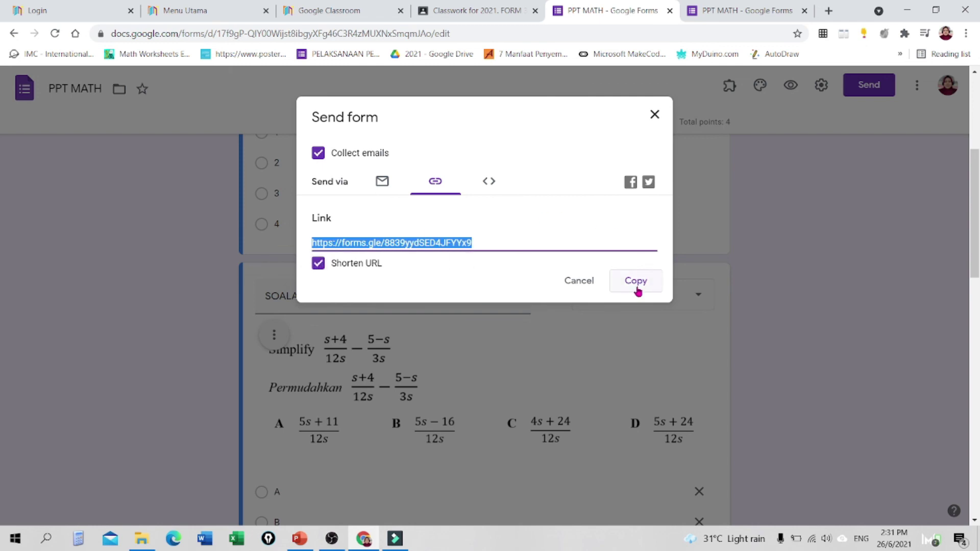
left_click(655, 114)
Step: Generate a shortened share link for the form, copy it, and close the send dialog
left_click(856, 91)
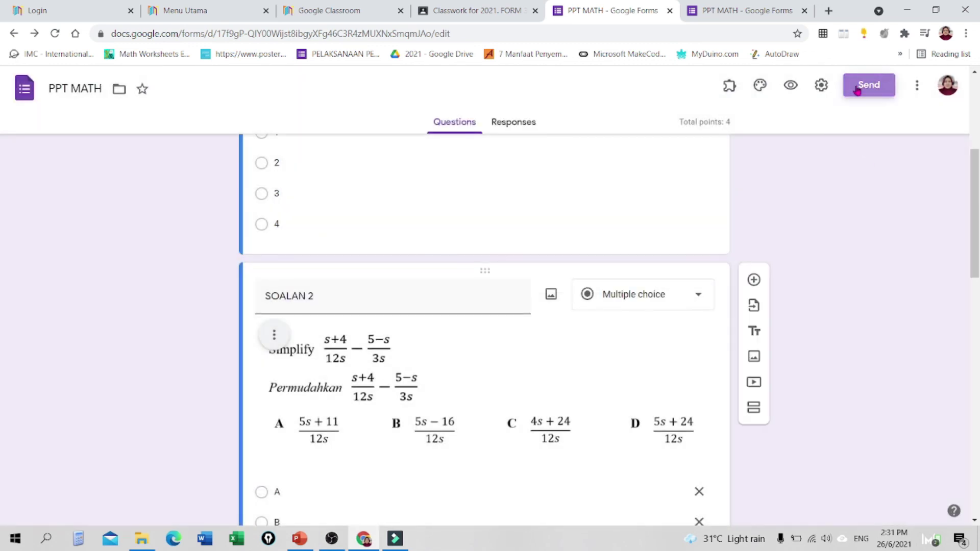
left_click(435, 182)
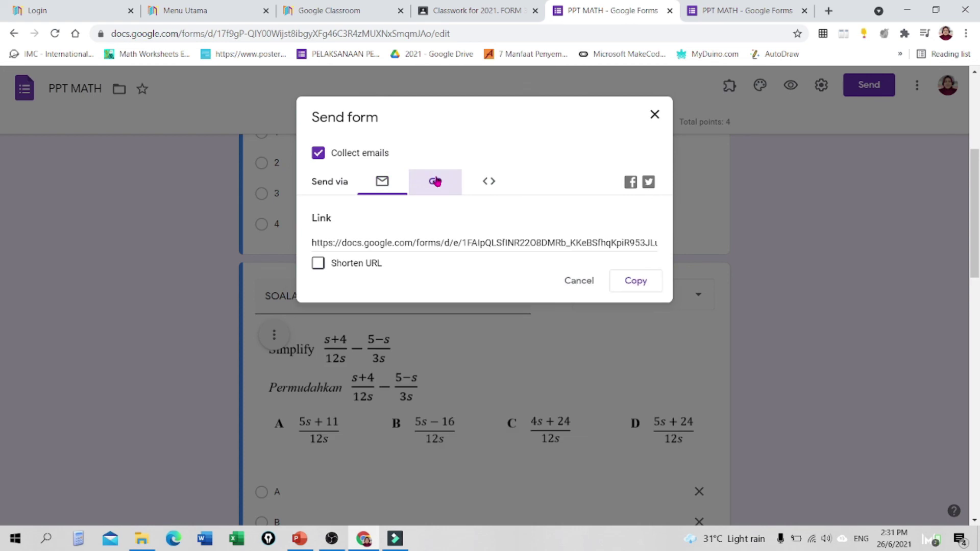
left_click(319, 264)
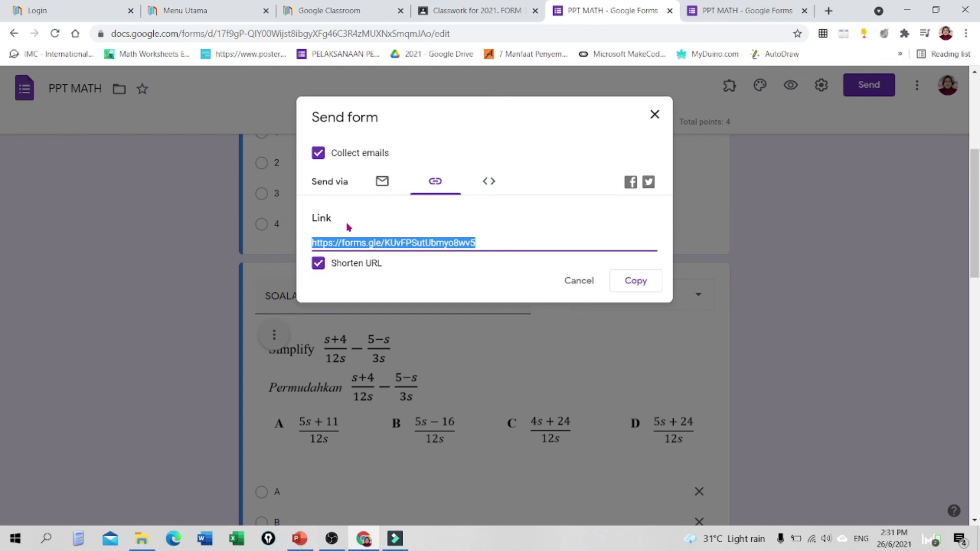
left_click(630, 284)
left_click(655, 115)
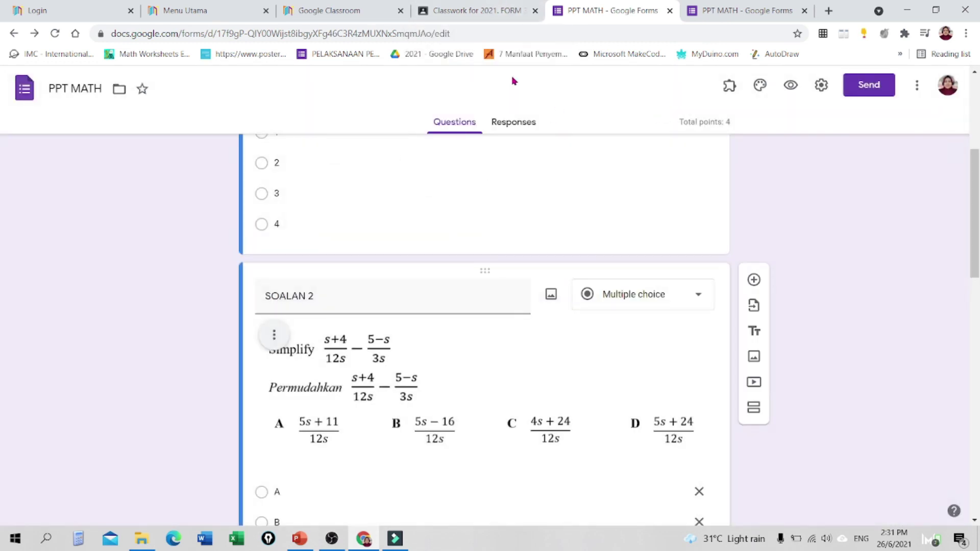
Step: Return to the UJIAN MATEMATIK assignment in Google Classroom and save it as a draft again
left_click(492, 11)
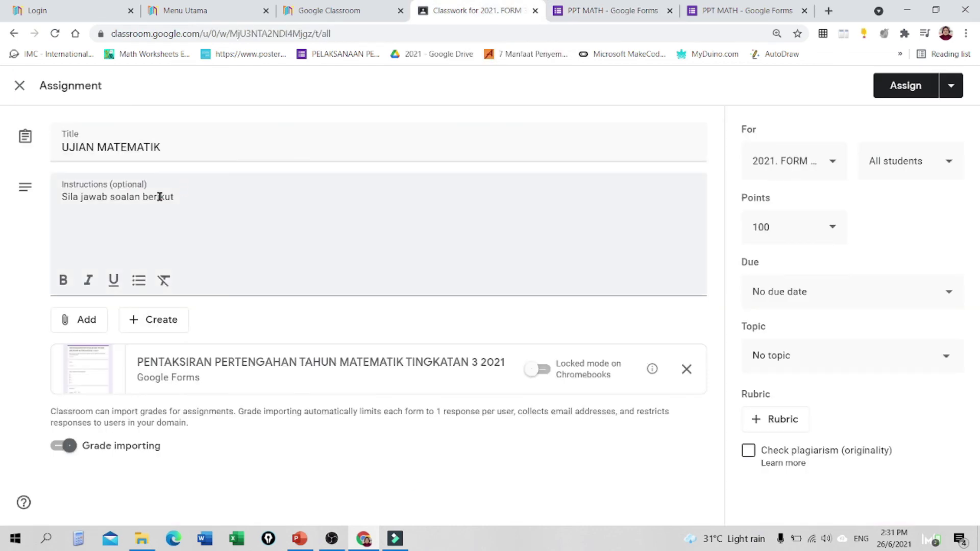
left_click(952, 86)
left_click(914, 142)
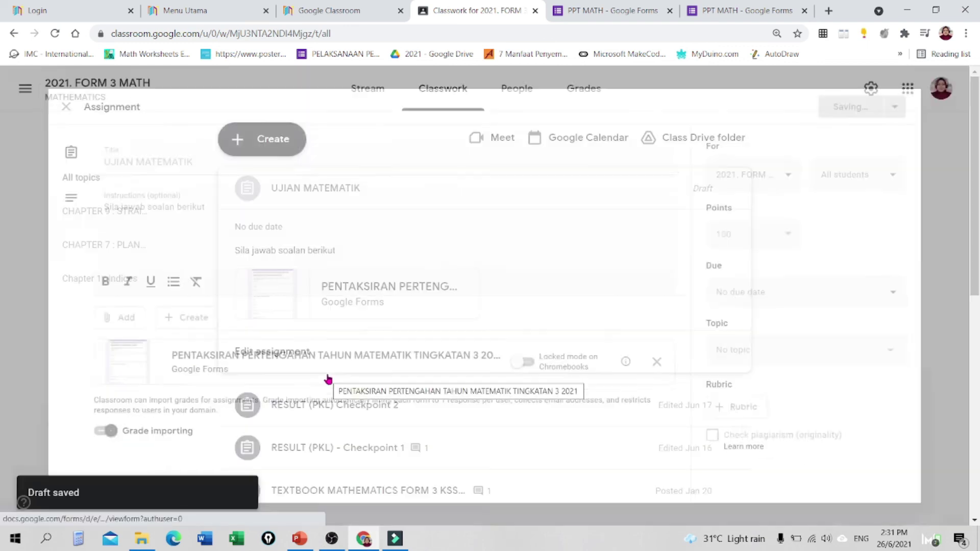